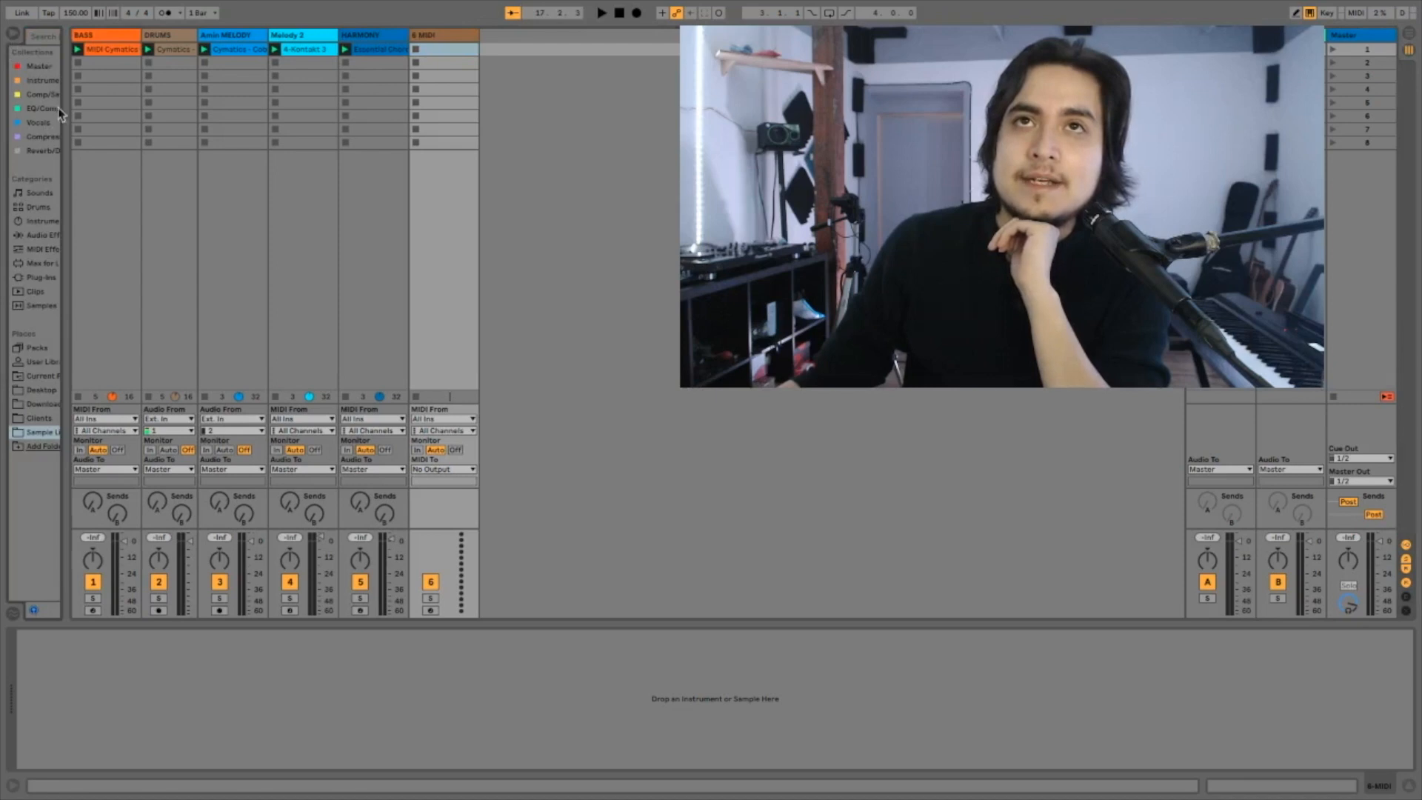
# - Widen the browser, show the Drums category, and load an empty Drum Rack onto the sixth track
pyautogui.moveTo(66, 134); pyautogui.dragTo(202, 153)
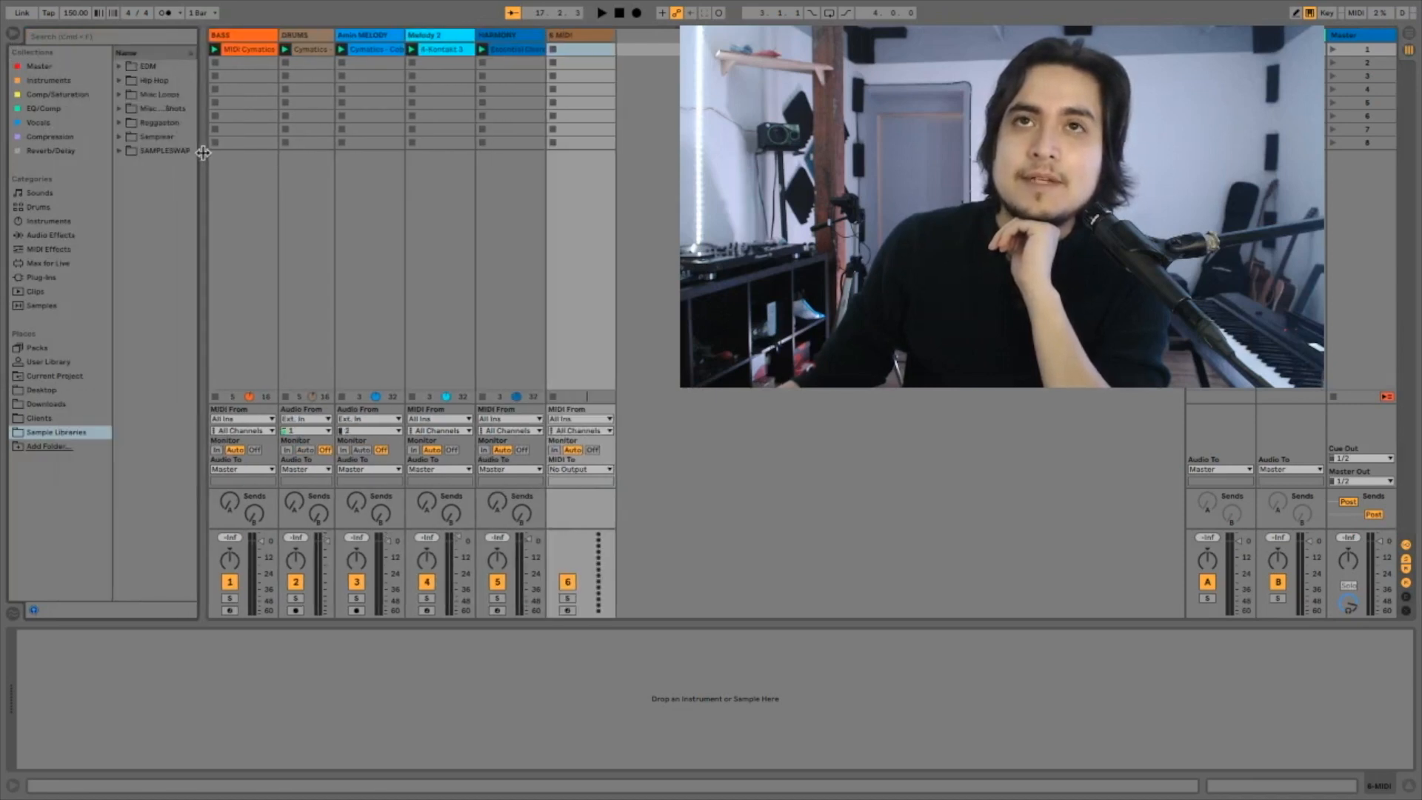
pyautogui.click(37, 206)
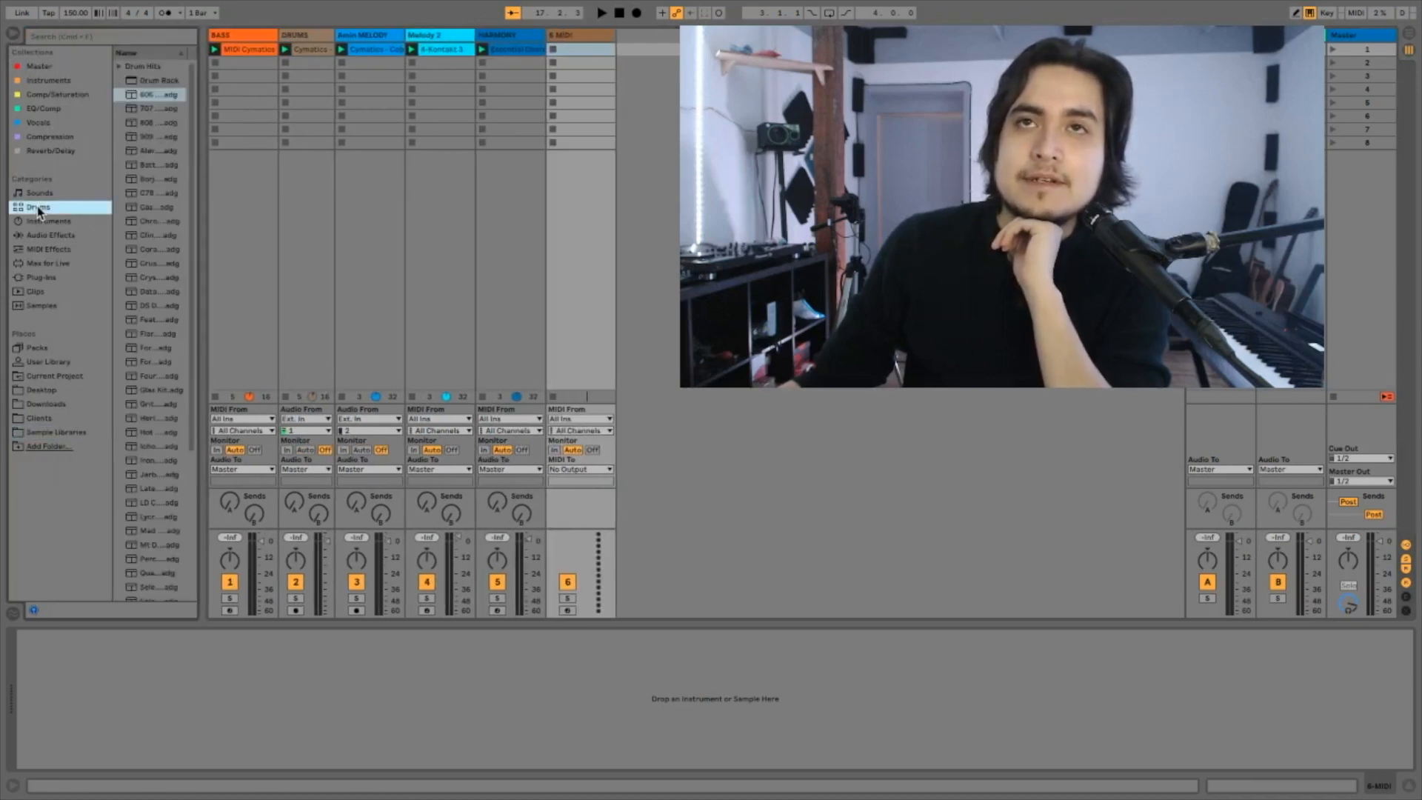
pyautogui.moveTo(201, 289); pyautogui.dragTo(309, 258)
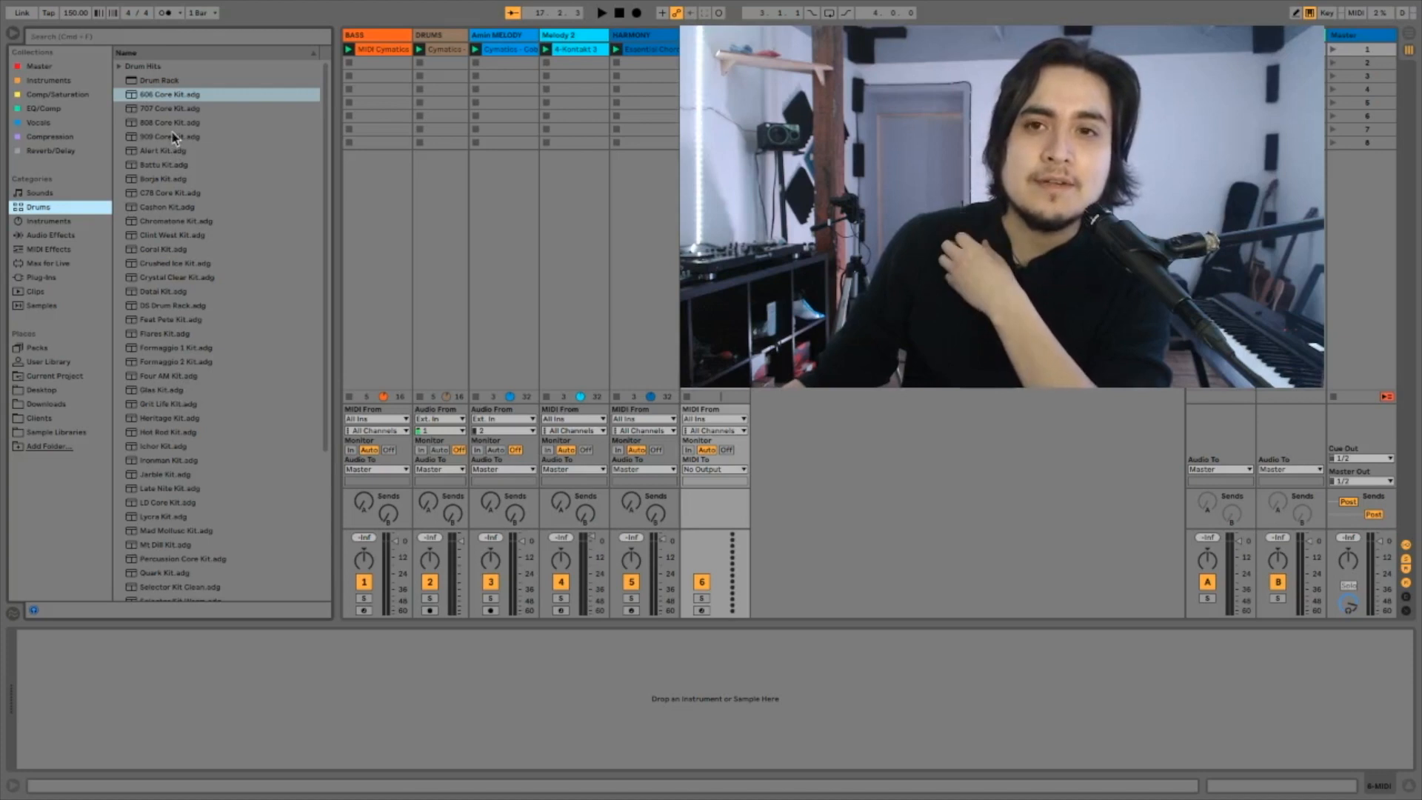
pyautogui.click(157, 81)
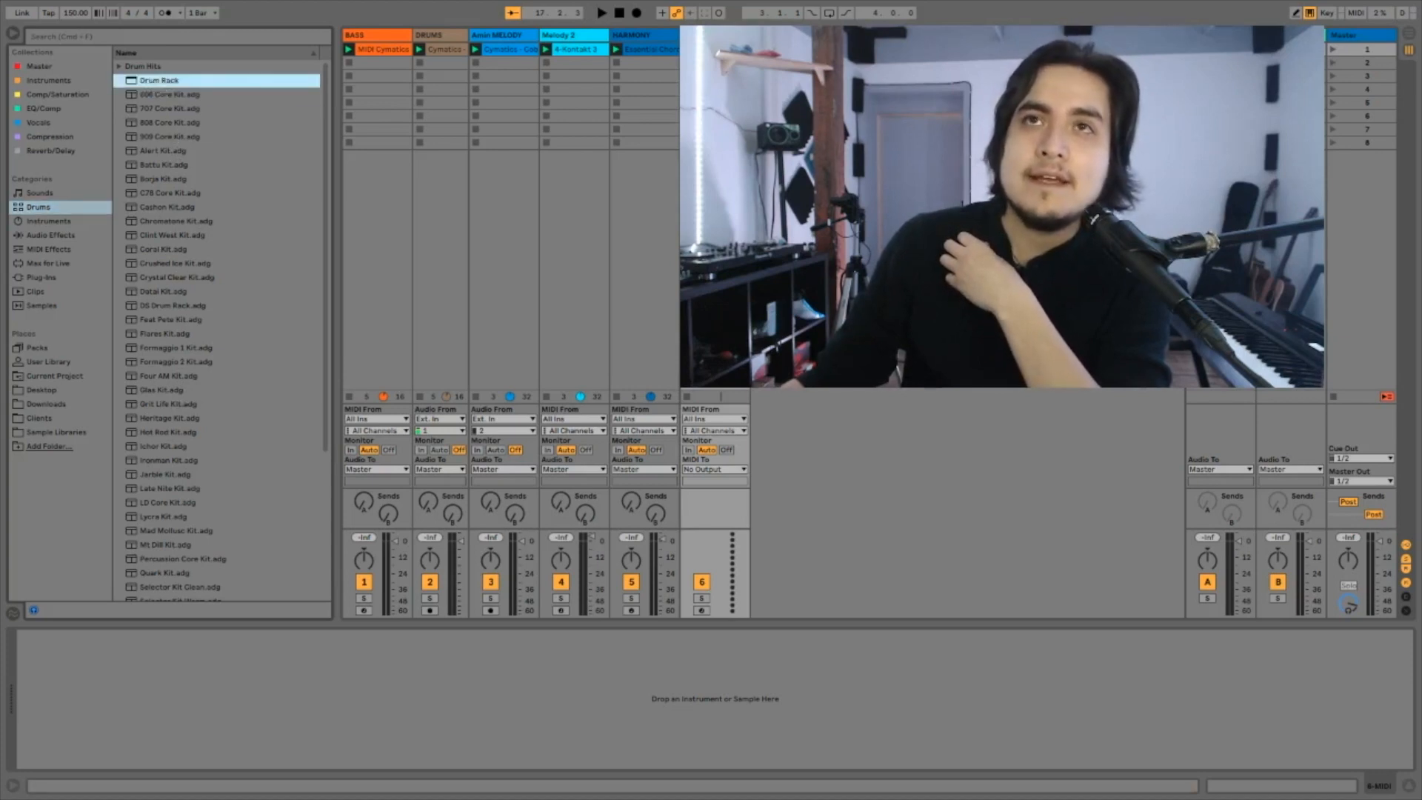
pyautogui.moveTo(157, 81); pyautogui.dragTo(106, 748)
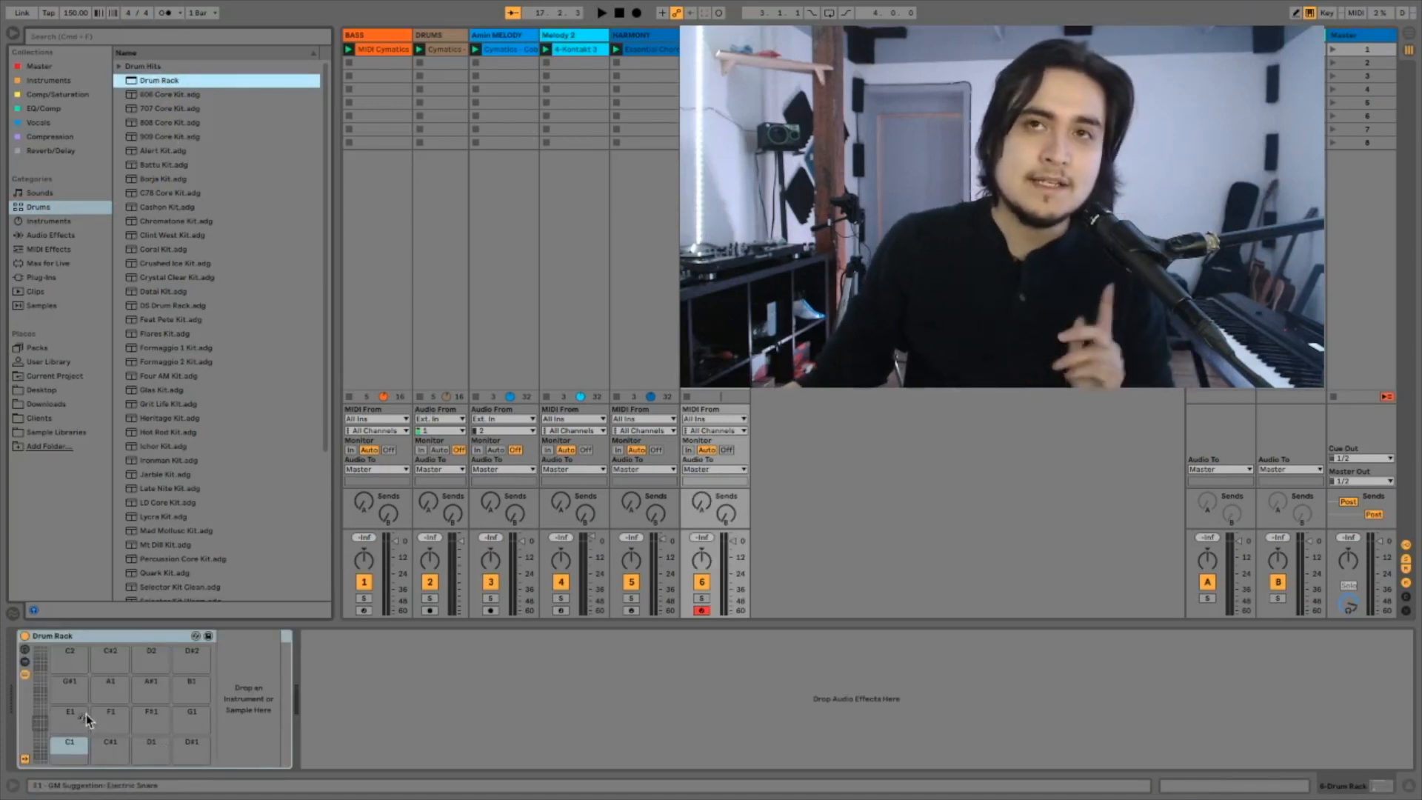
# - Open the Drum One Shots folder of the Cymatics Cobra Hip Hop Sample Pack and look through its subfolders from Claps to Snares
pyautogui.click(51, 432)
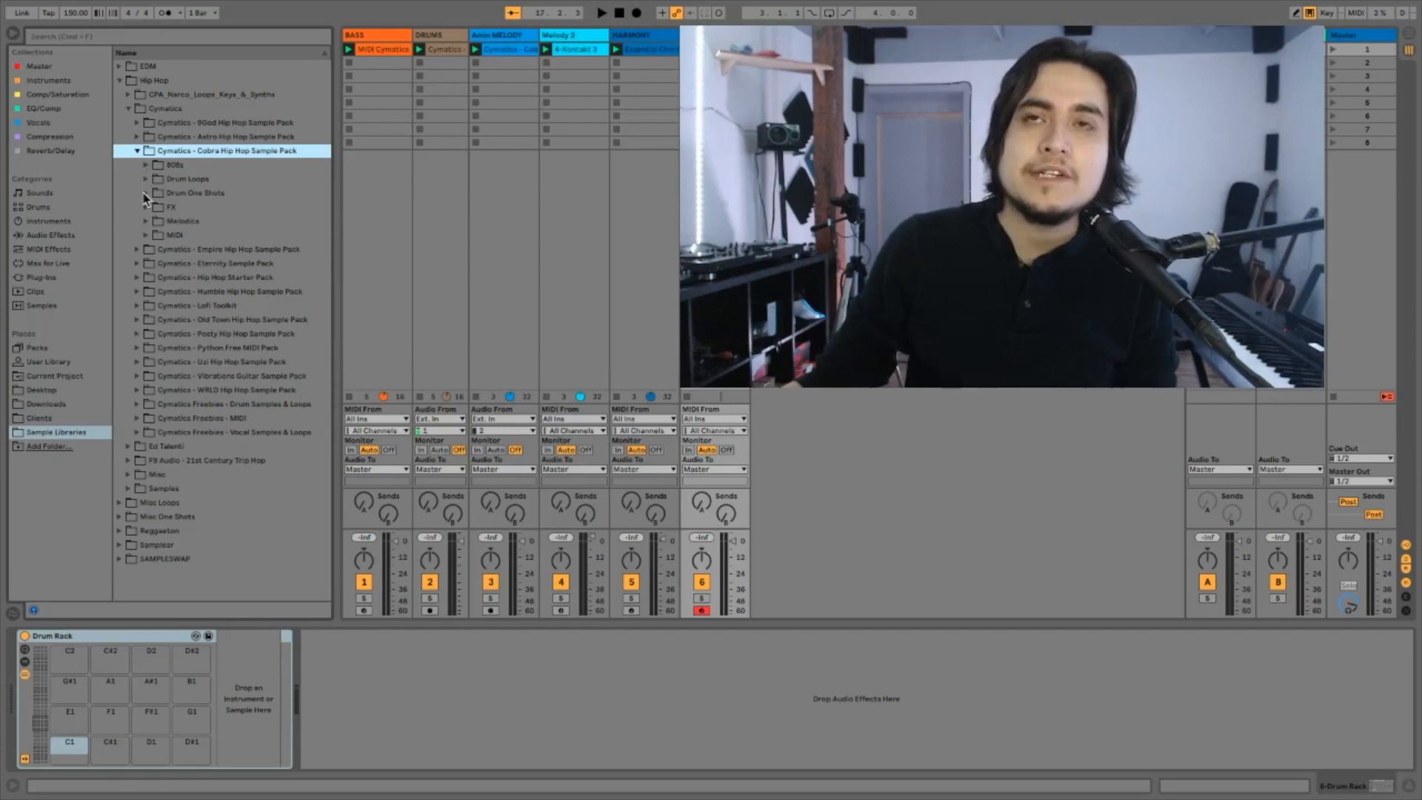
pyautogui.click(145, 193)
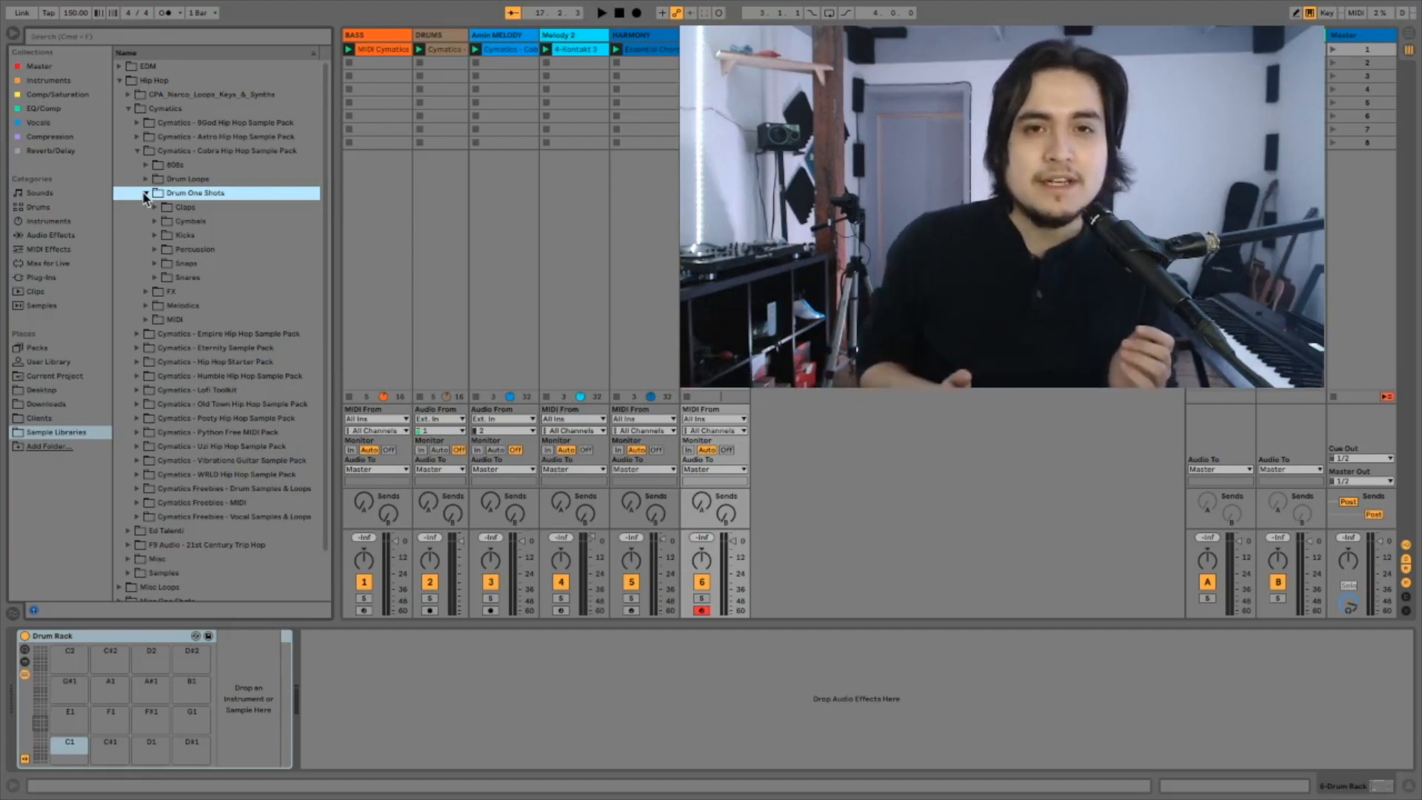
pyautogui.click(183, 207)
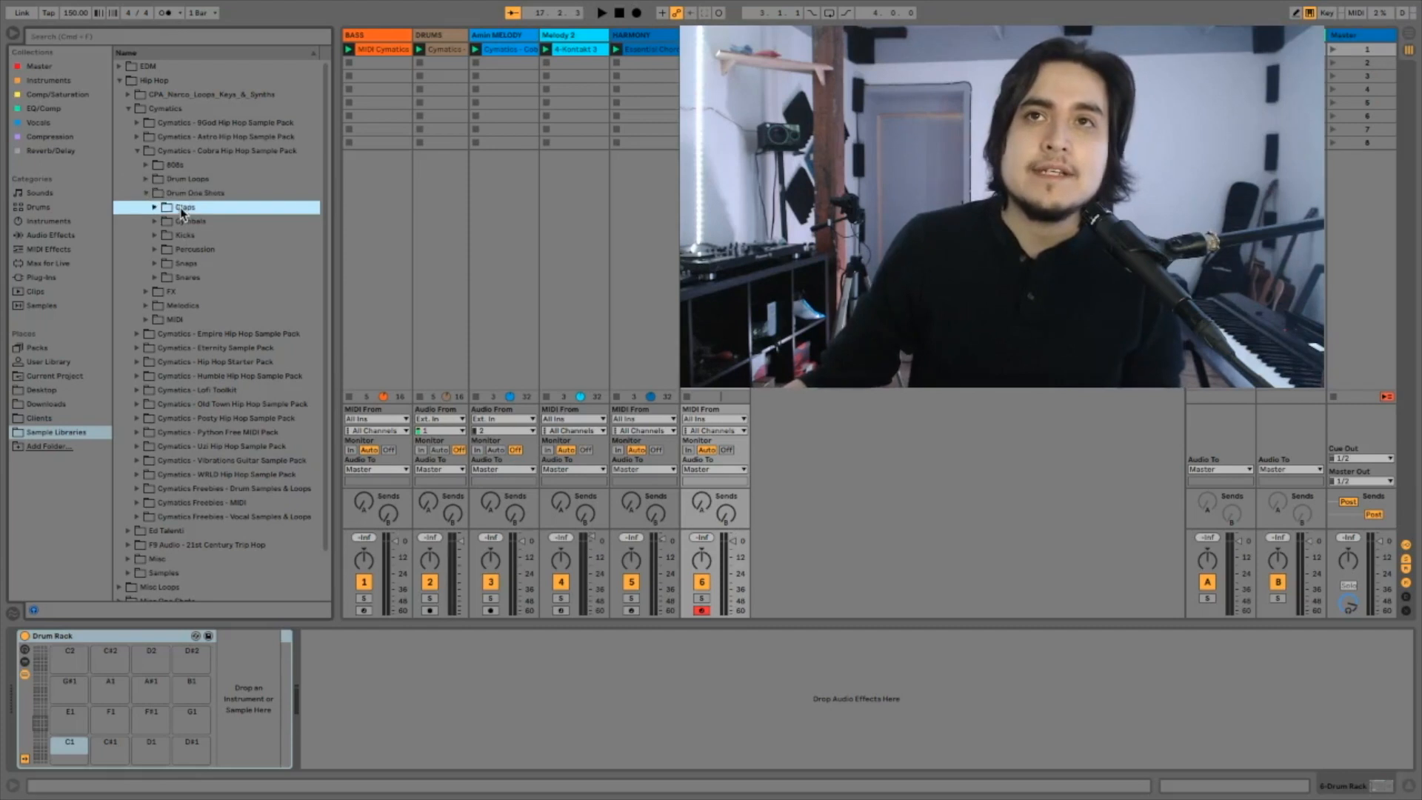
pyautogui.click(192, 220)
pyautogui.click(194, 236)
pyautogui.click(195, 249)
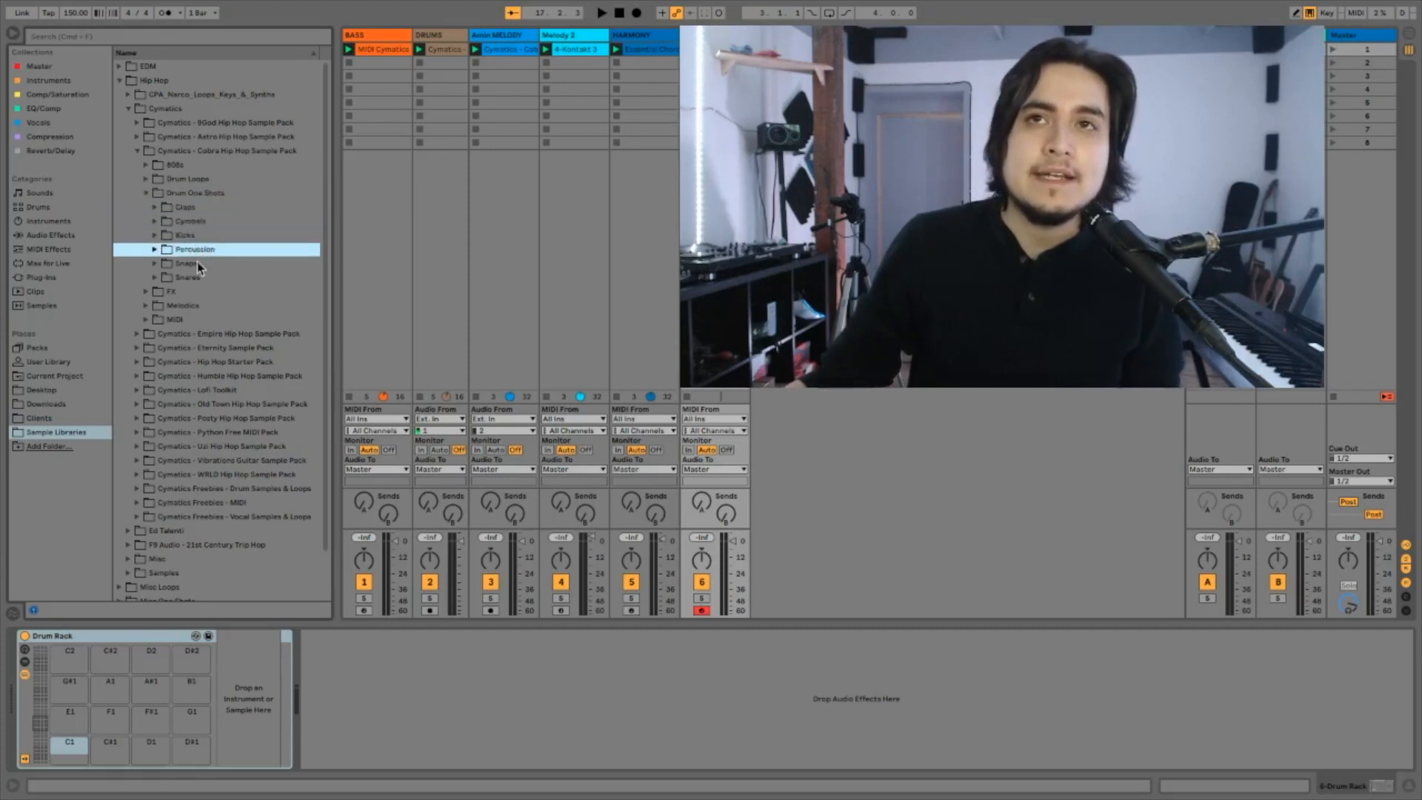
pyautogui.click(196, 263)
pyautogui.click(193, 275)
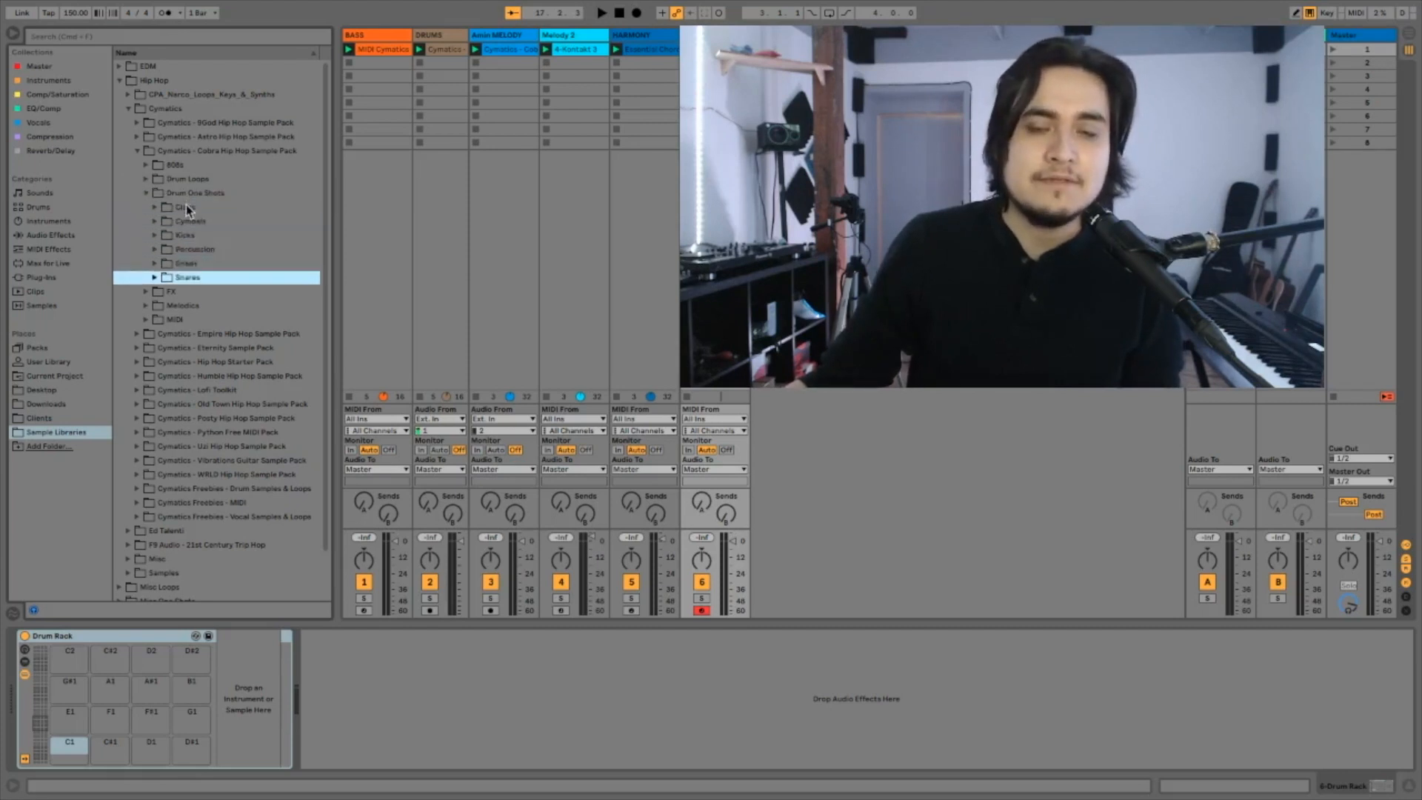
# - Load the Cobra Kick 10 - A sample from the Kicks folder onto the C1 pad of the Drum Rack
pyautogui.click(154, 236)
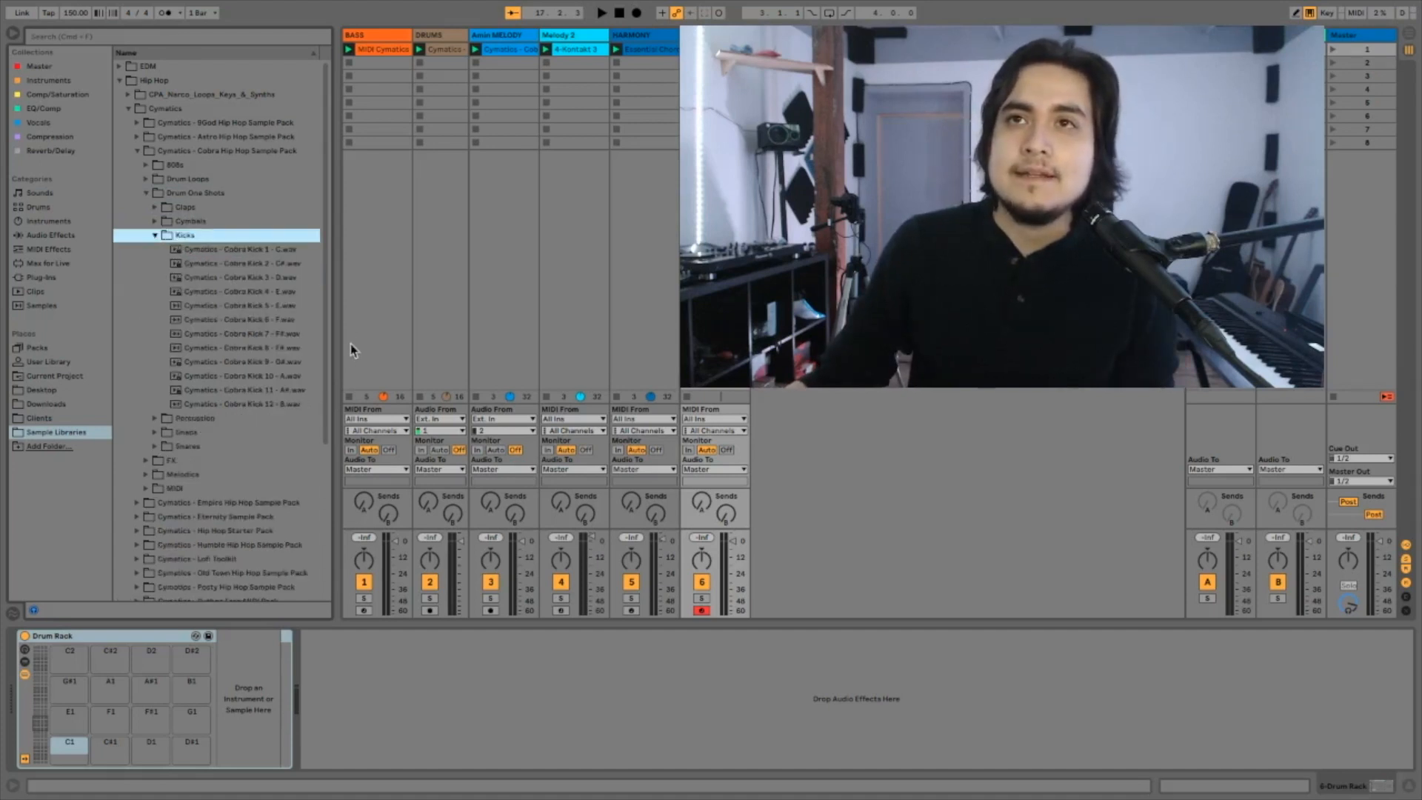
pyautogui.click(246, 378)
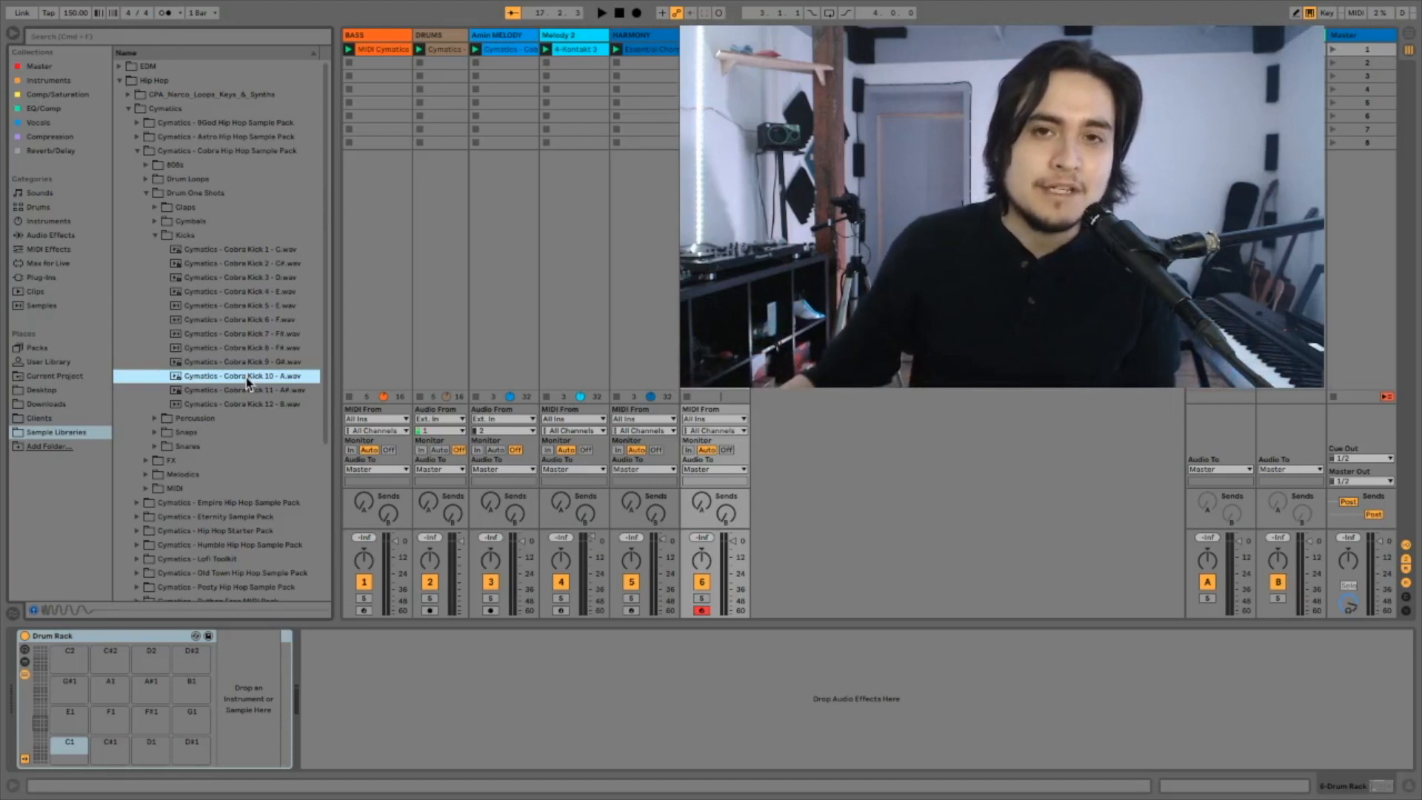
pyautogui.doubleClick(246, 377)
pyautogui.click(155, 235)
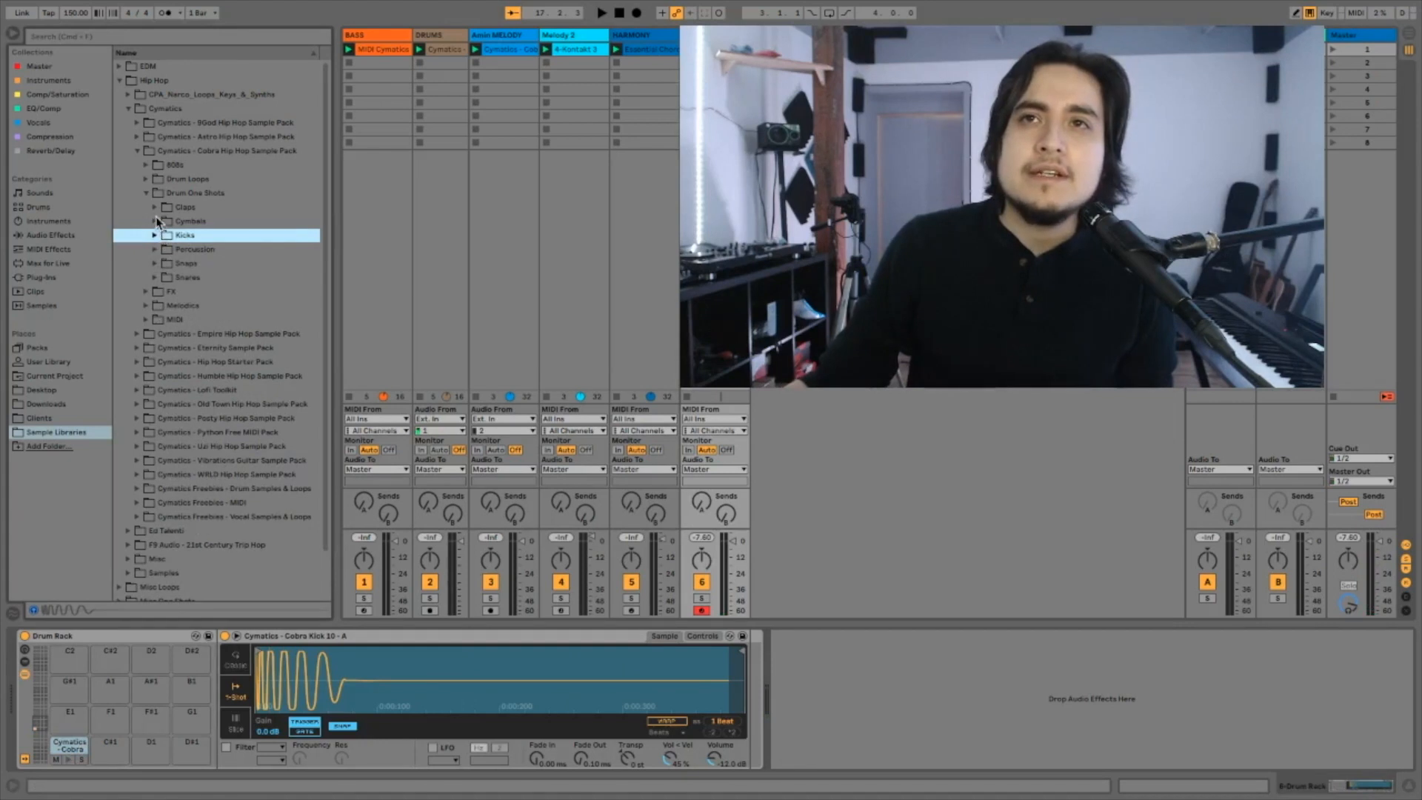
# - From the Snares one-shots, load Cobra Snare 9 - A onto the C#1 pad and Cobra Snare 1 onto the D1 pad
pyautogui.click(155, 277)
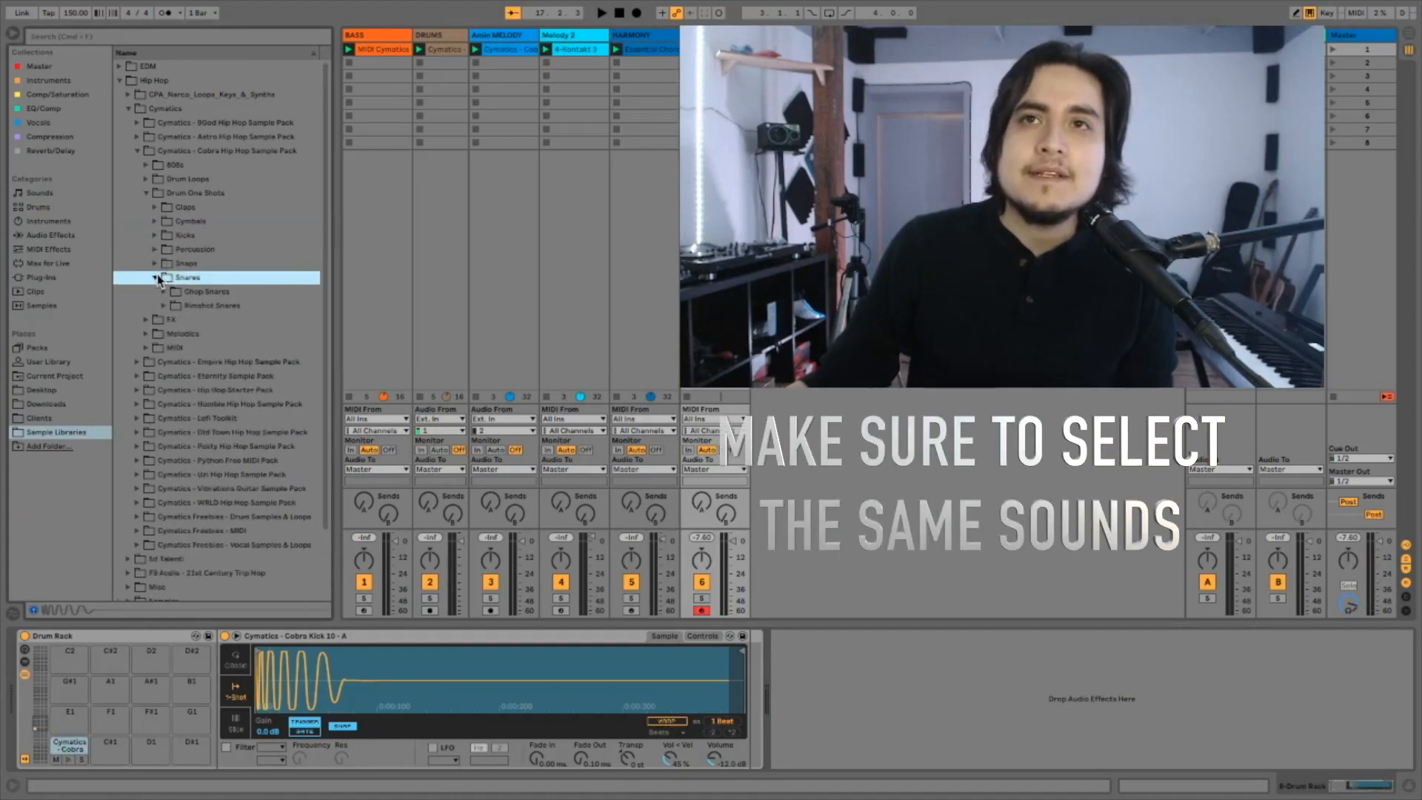
pyautogui.click(164, 292)
pyautogui.click(242, 405)
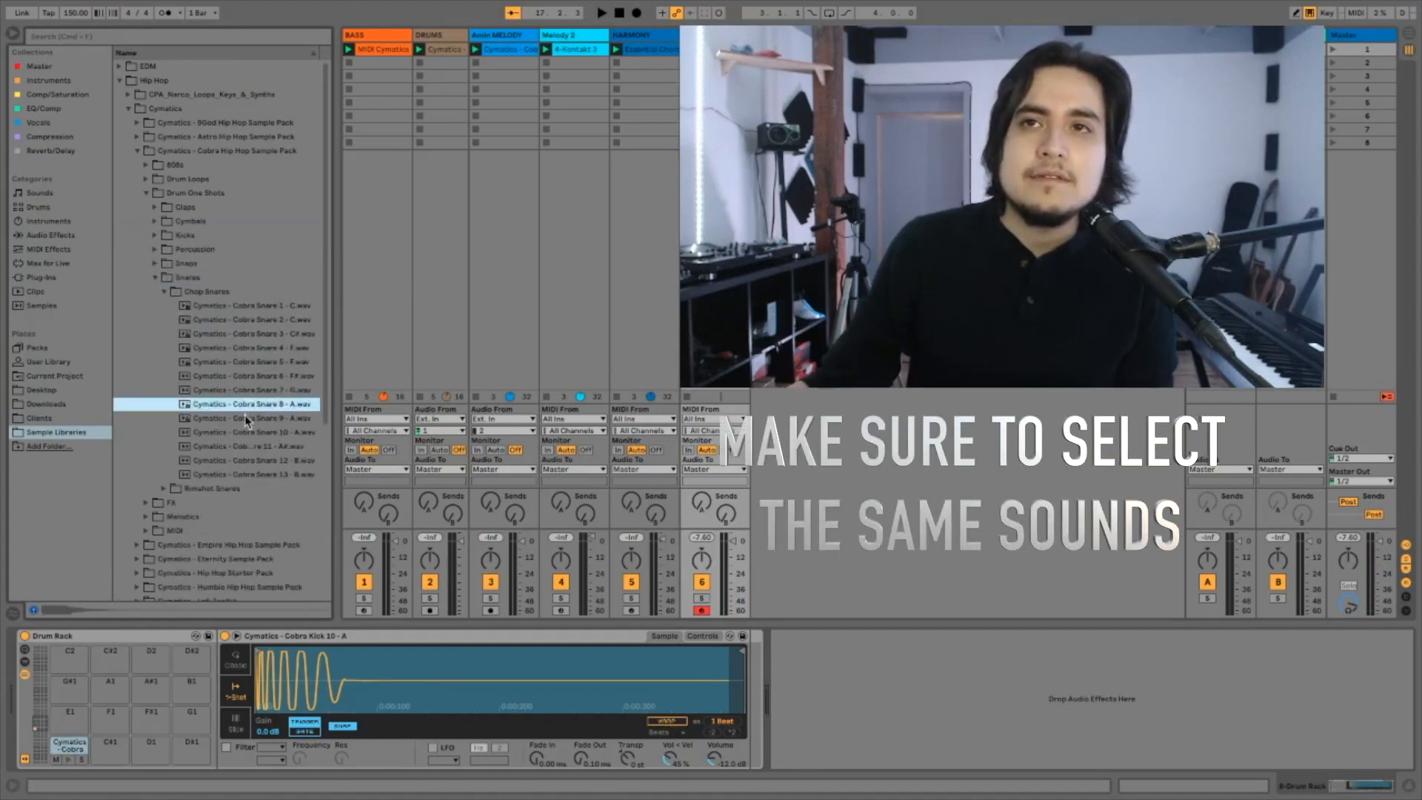
pyautogui.click(244, 417)
pyautogui.moveTo(246, 420); pyautogui.dragTo(111, 747)
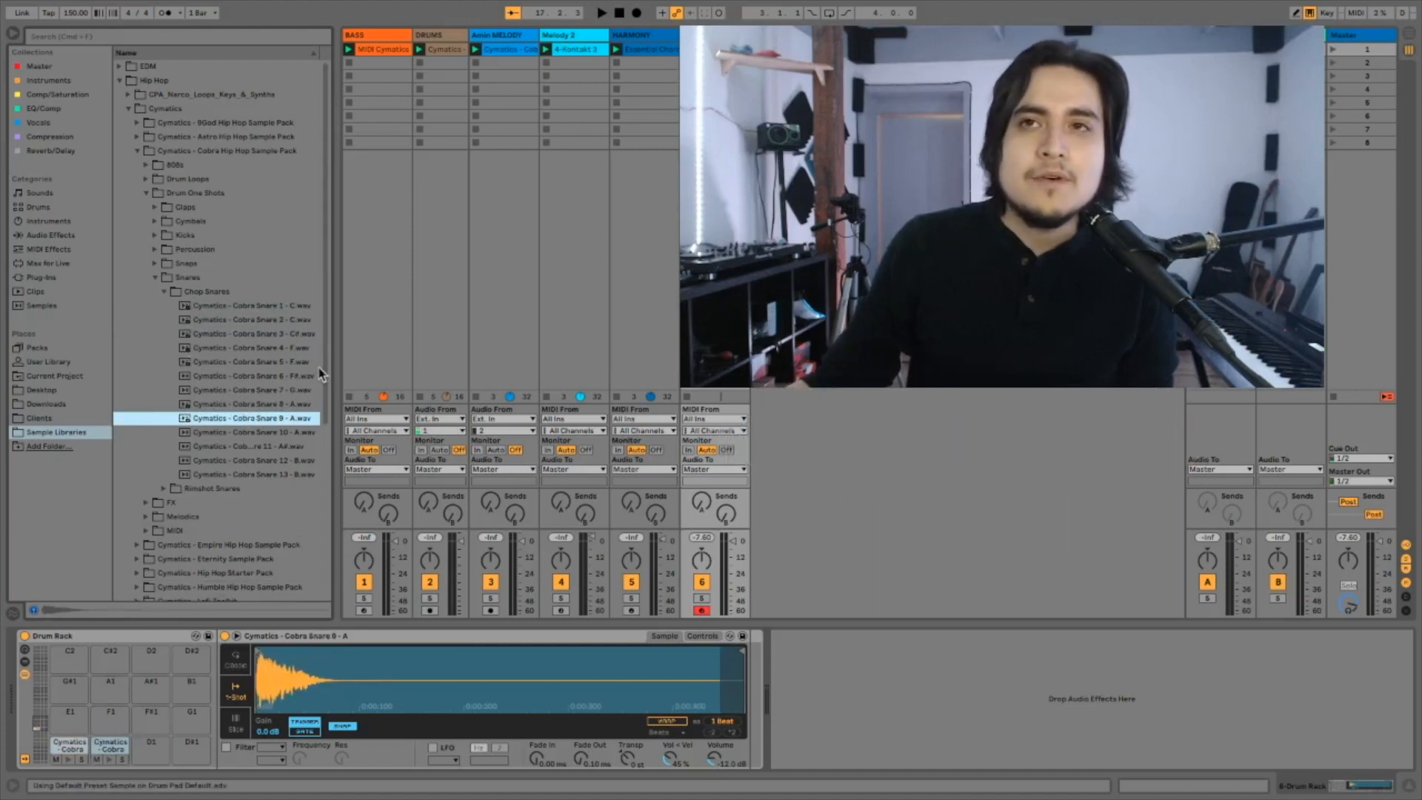
pyautogui.click(258, 306)
pyautogui.moveTo(259, 309); pyautogui.dragTo(151, 748)
pyautogui.click(165, 291)
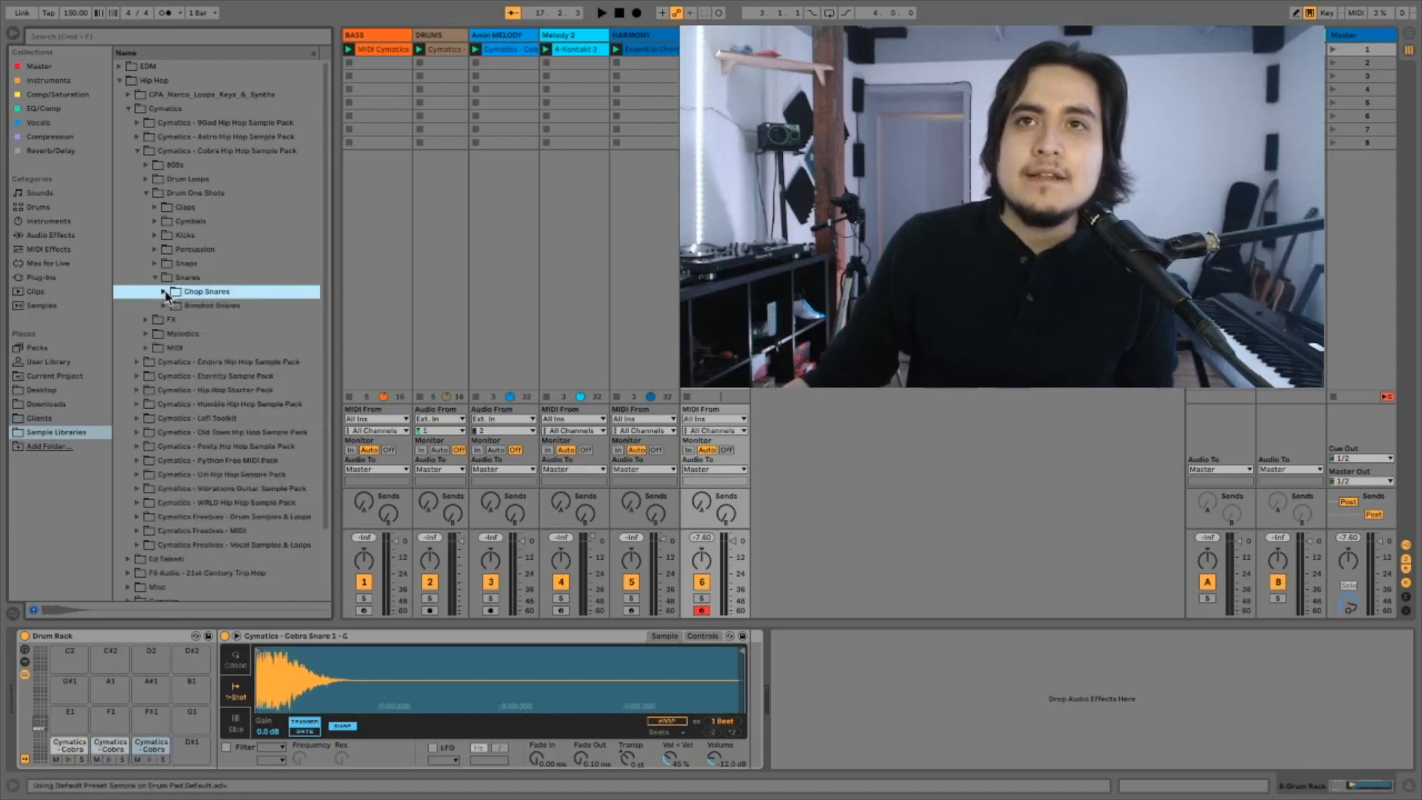
# - Load Cobra Rimshot Snare 12 onto the D#1 pad and Cobra Rimshot Snare 11 onto the E1 pad
pyautogui.click(164, 306)
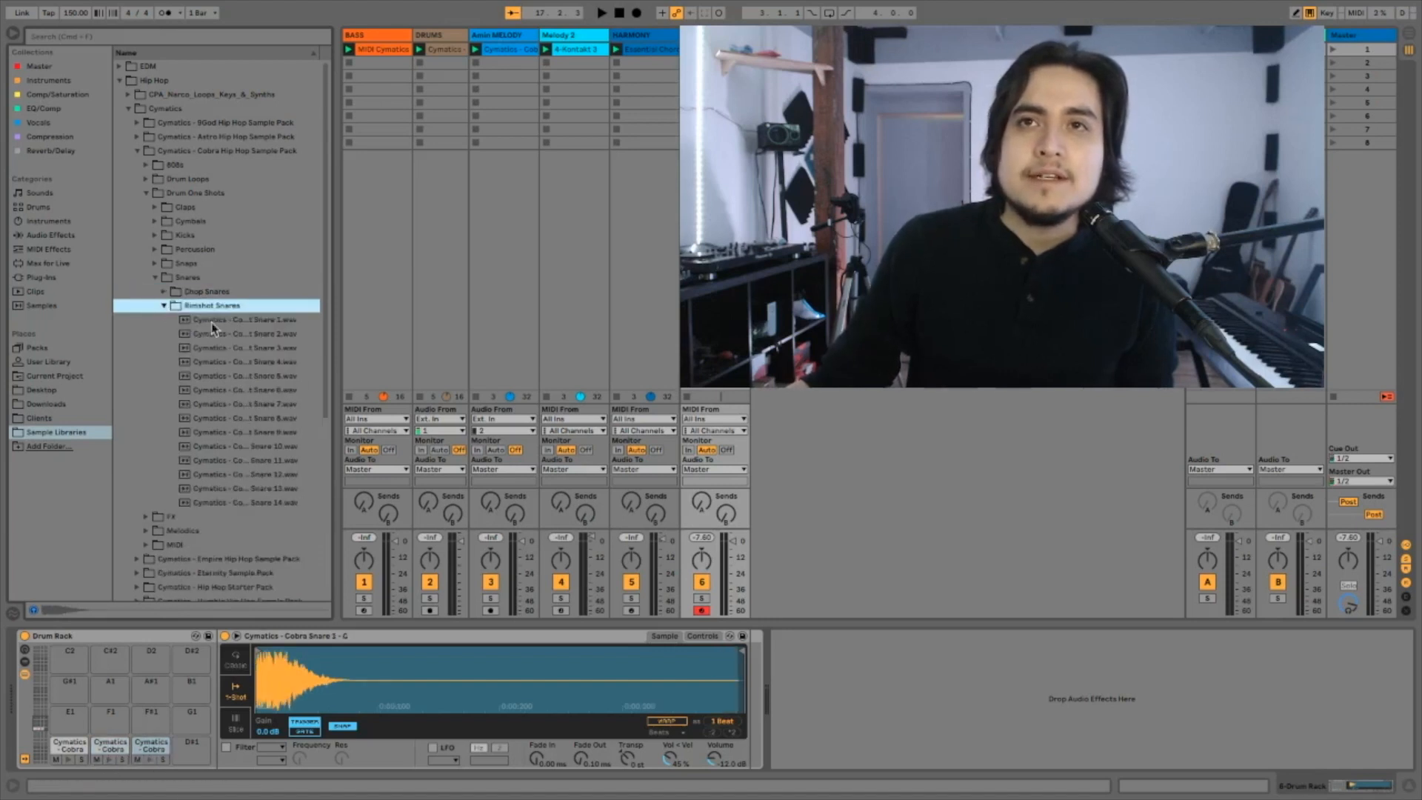
pyautogui.click(227, 345)
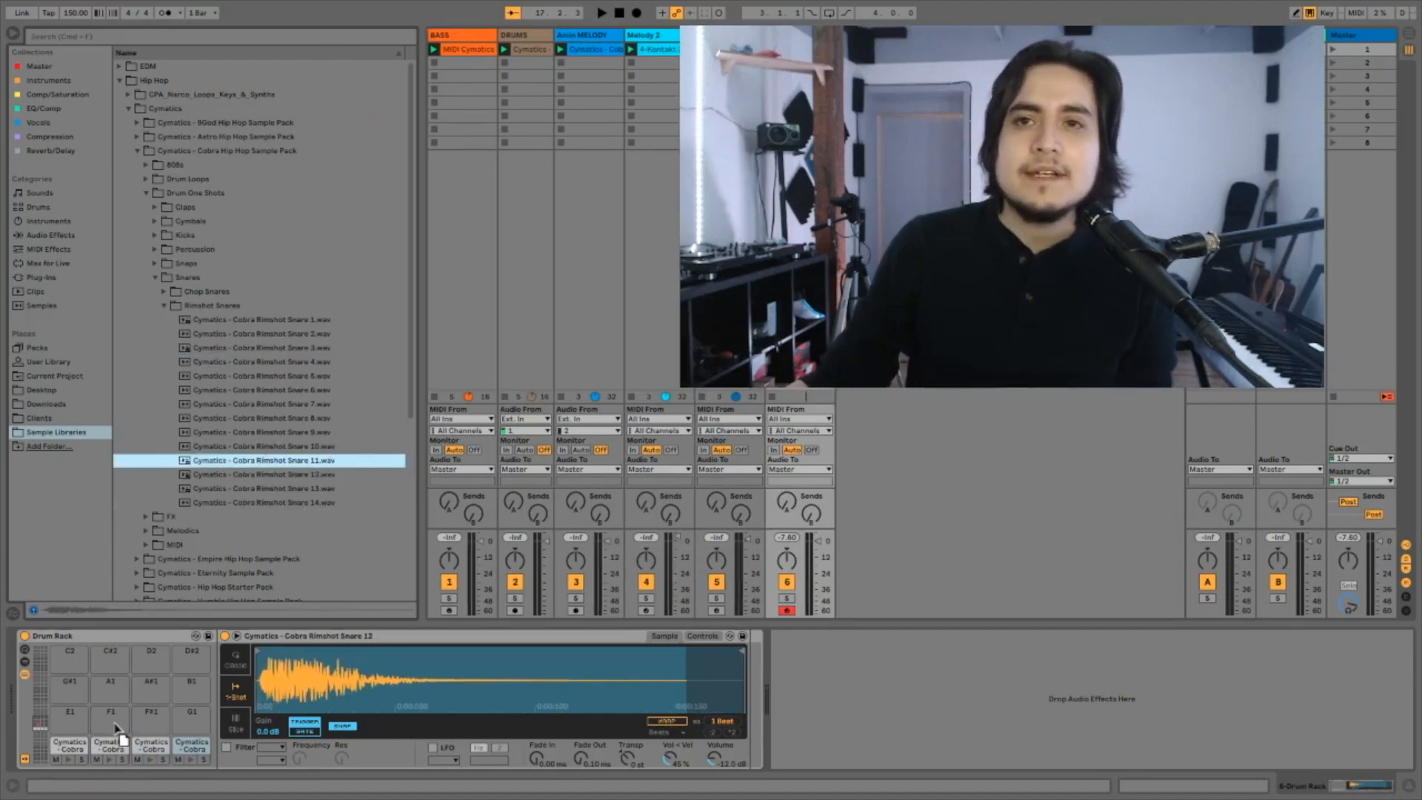
pyautogui.moveTo(107, 732); pyautogui.dragTo(77, 720)
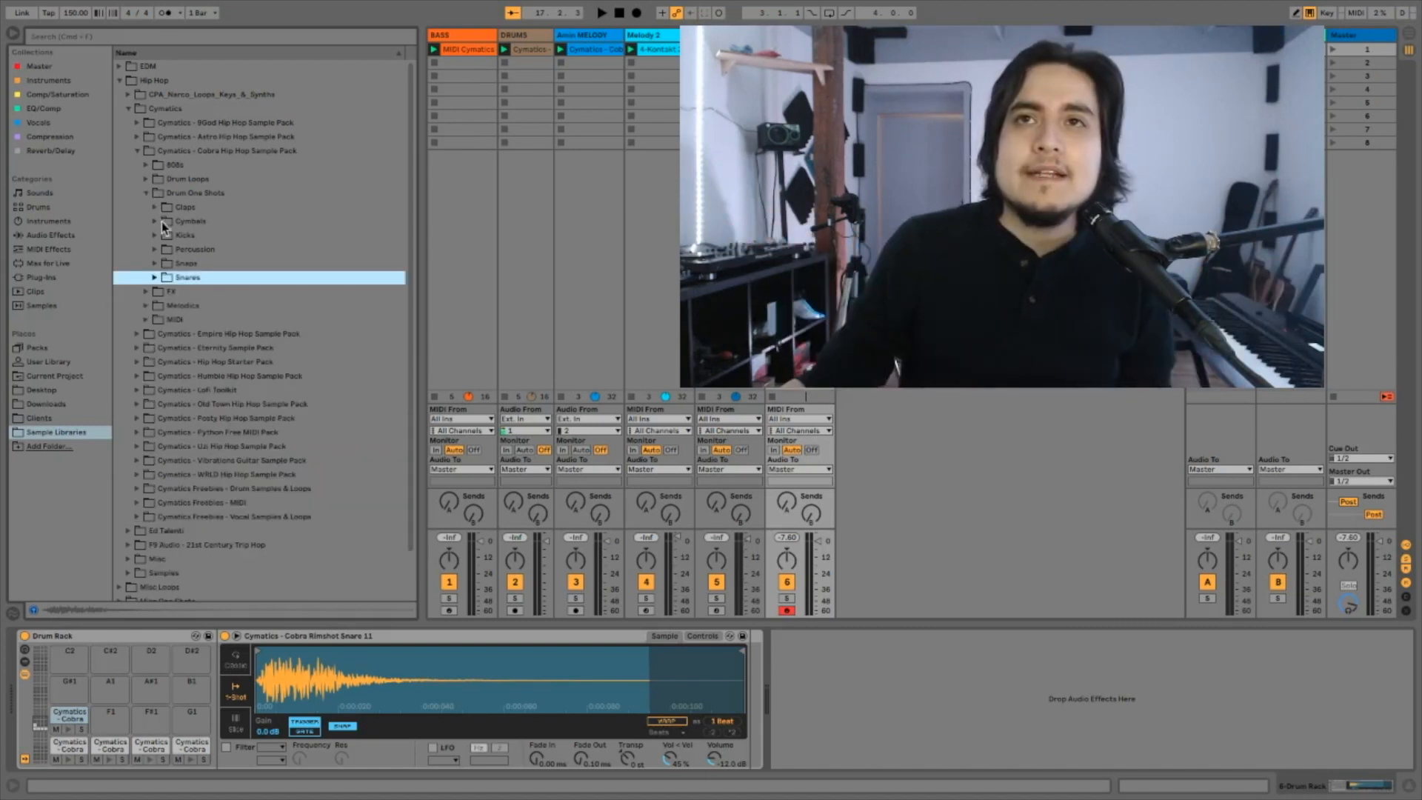
# - From the closed hi-hat cymbals, load Cobra Closed Hihat 1 onto the F1 pad and Closed Hihat 11 onto the F#1 pad
pyautogui.click(156, 221)
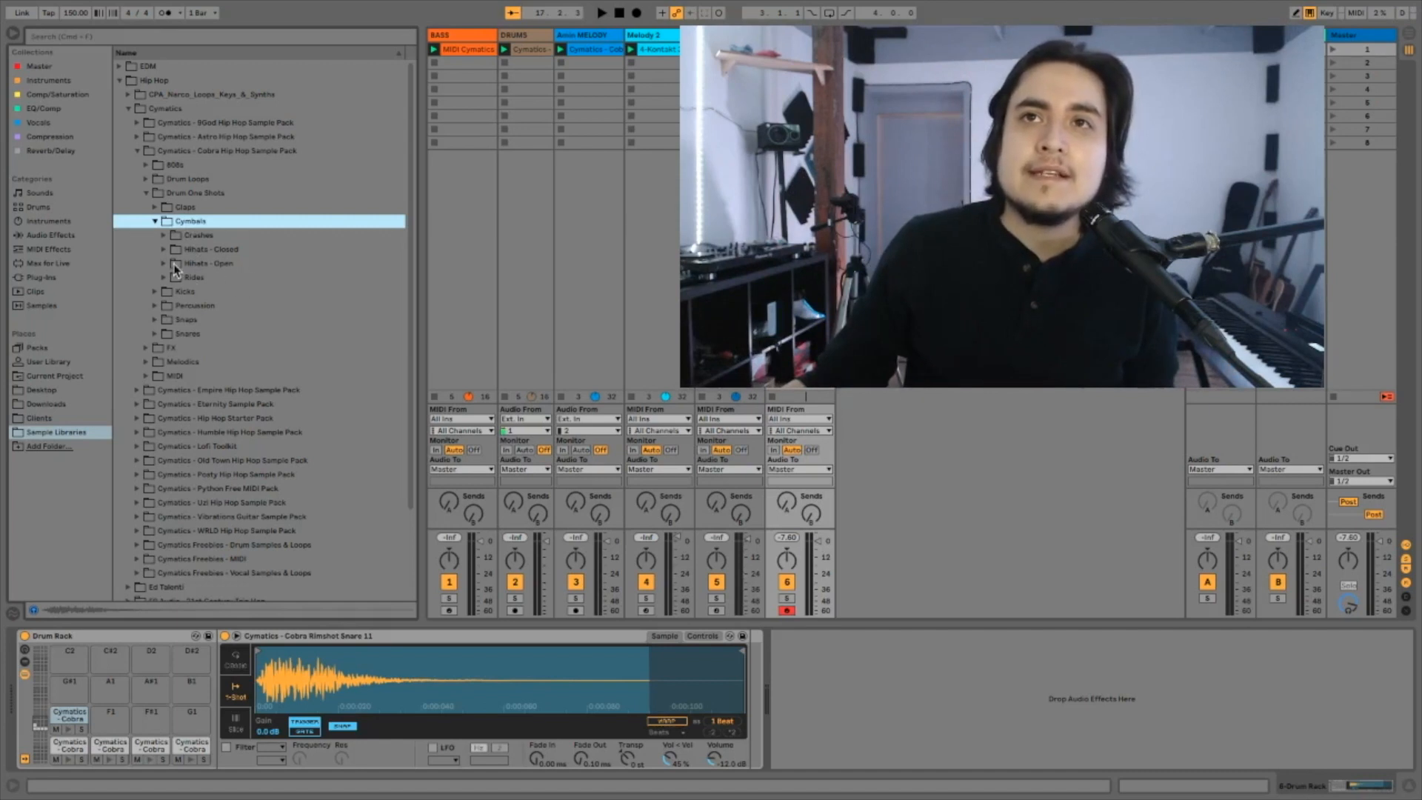
pyautogui.click(164, 250)
pyautogui.press('Down')
pyautogui.press('Down')
pyautogui.press('Down')
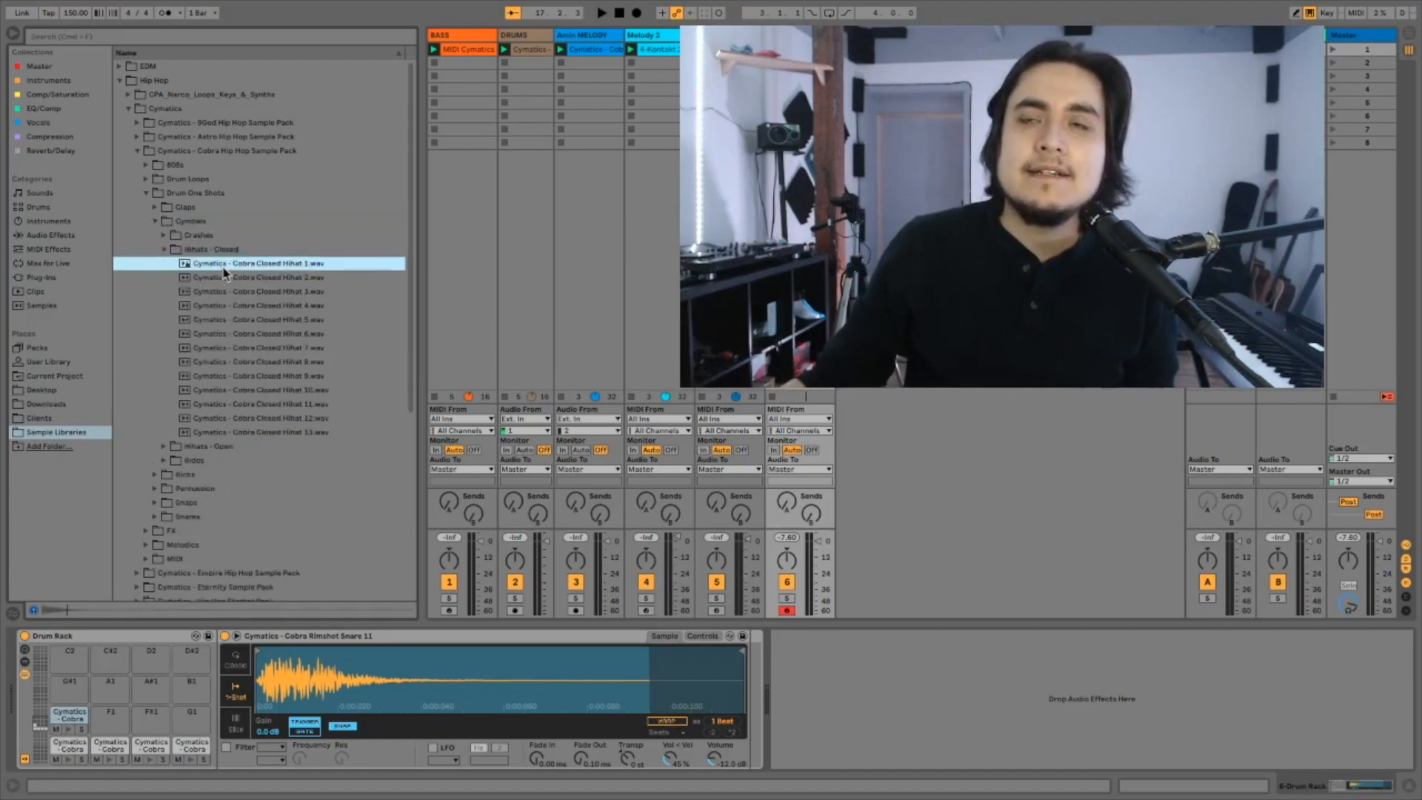
pyautogui.moveTo(237, 260); pyautogui.dragTo(113, 717)
pyautogui.moveTo(269, 403); pyautogui.dragTo(152, 715)
pyautogui.click(164, 249)
# - Load Cobra Open Hihat 4 from the open hi-hats folder onto the G1 pad
pyautogui.click(164, 263)
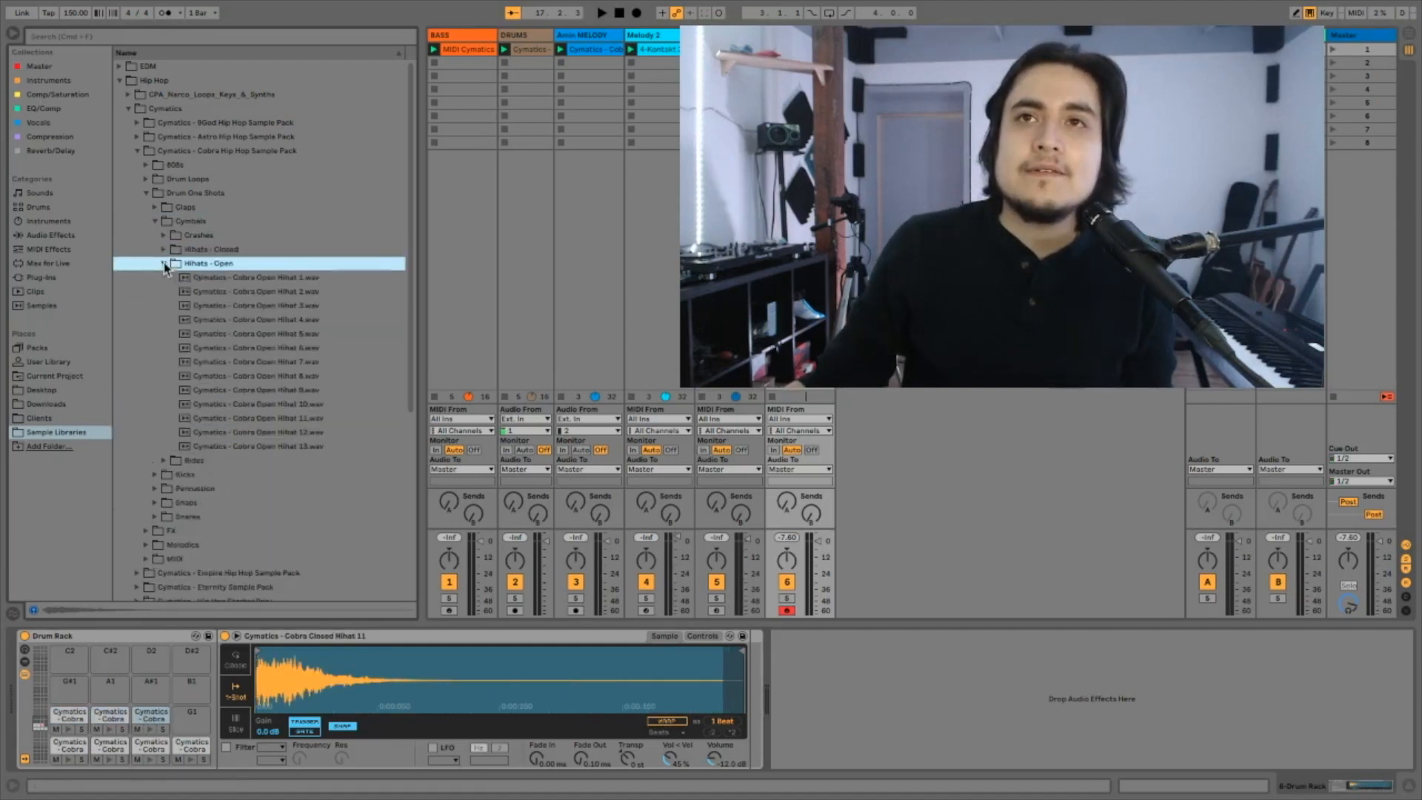
pyautogui.click(269, 320)
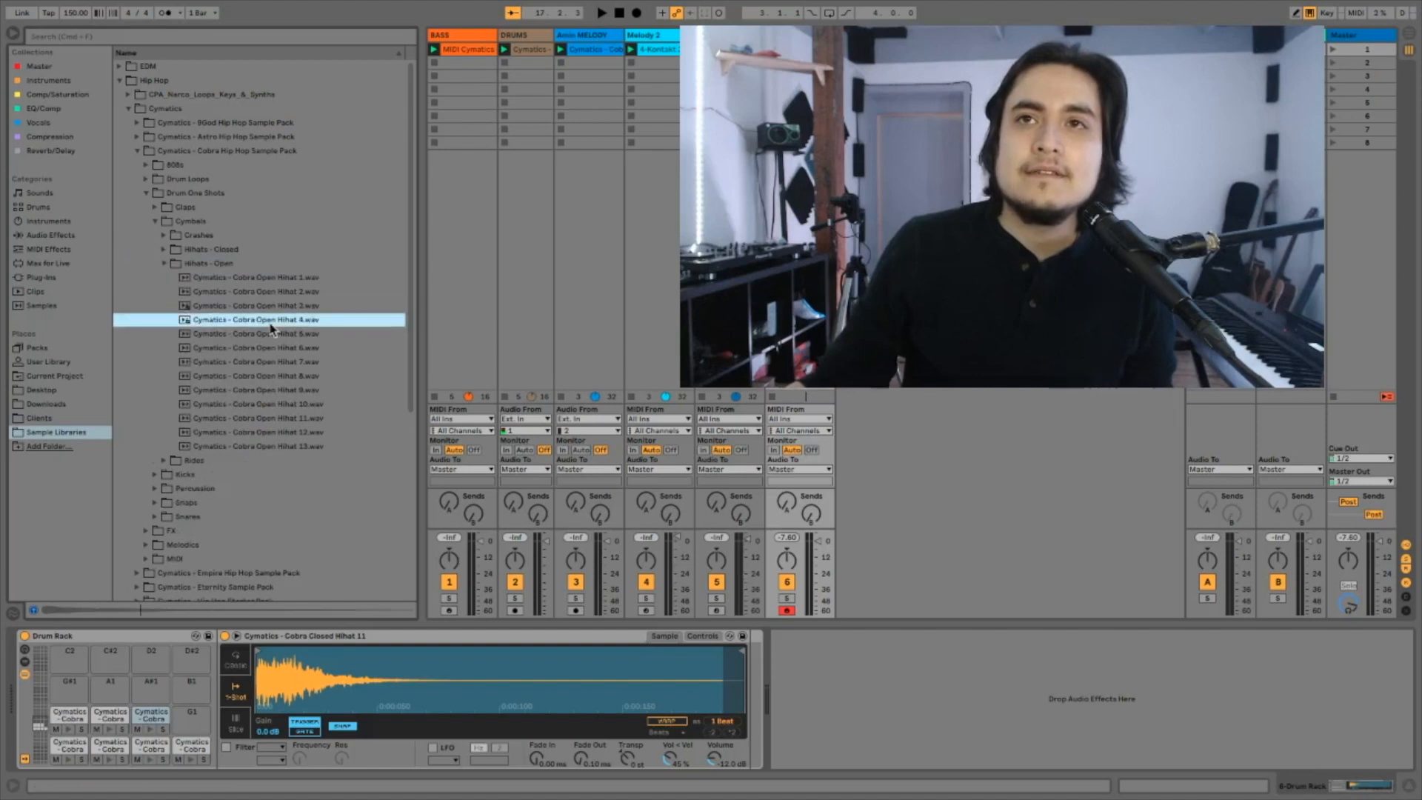
pyautogui.moveTo(269, 331); pyautogui.dragTo(197, 722)
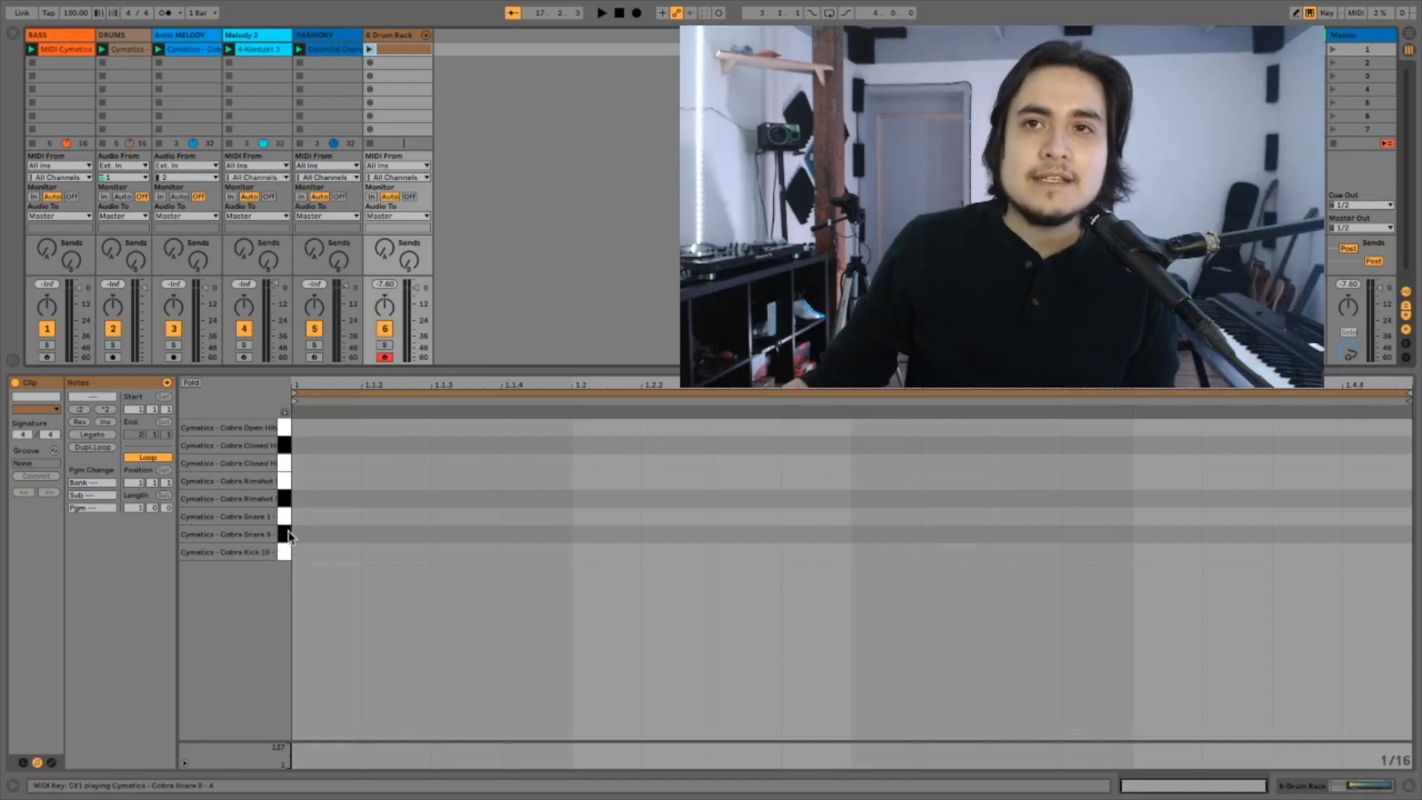
# - Turn on note preview in the Drum Rack's MIDI clip and audition the kick, snare, rimshot and closed hi-hat sounds
pyautogui.click(285, 413)
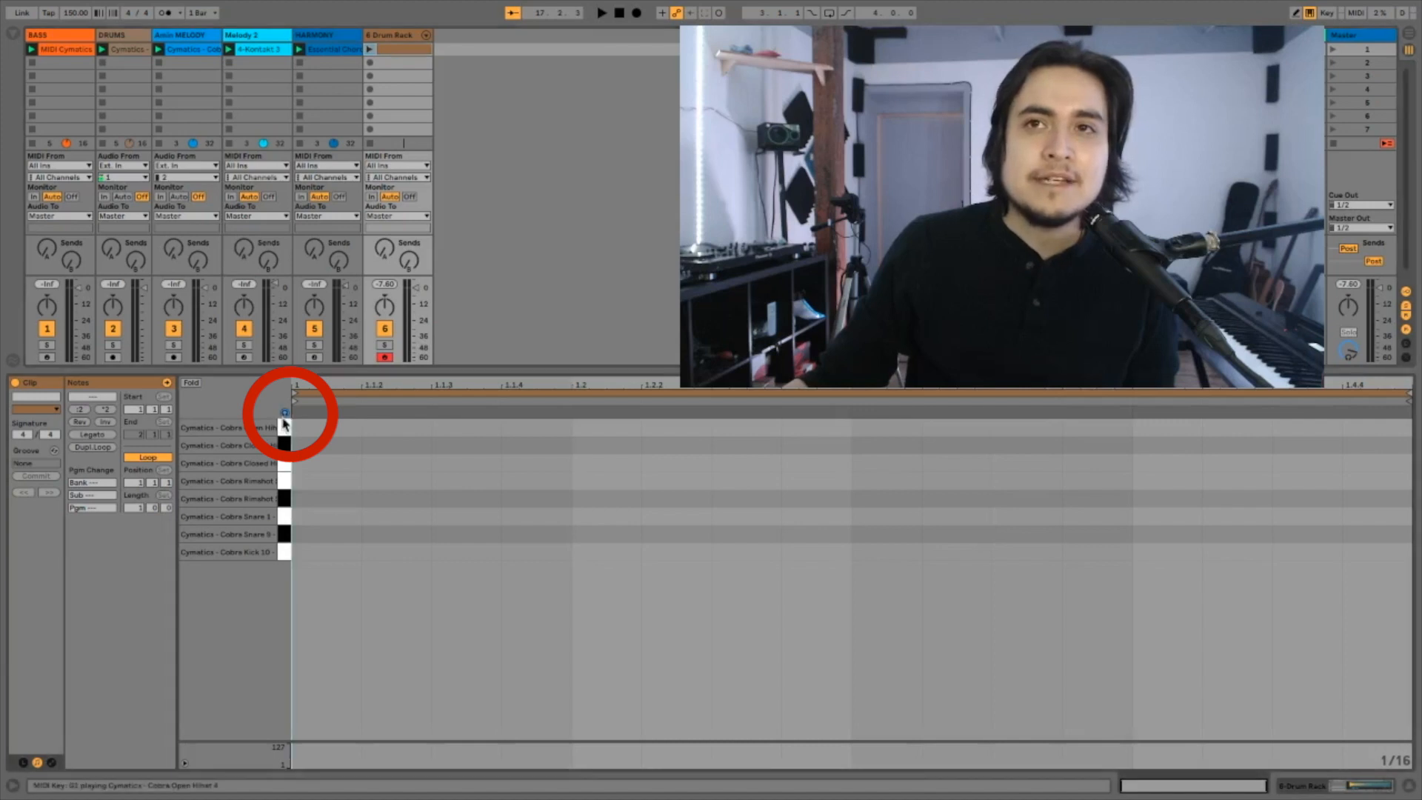
pyautogui.click(286, 553)
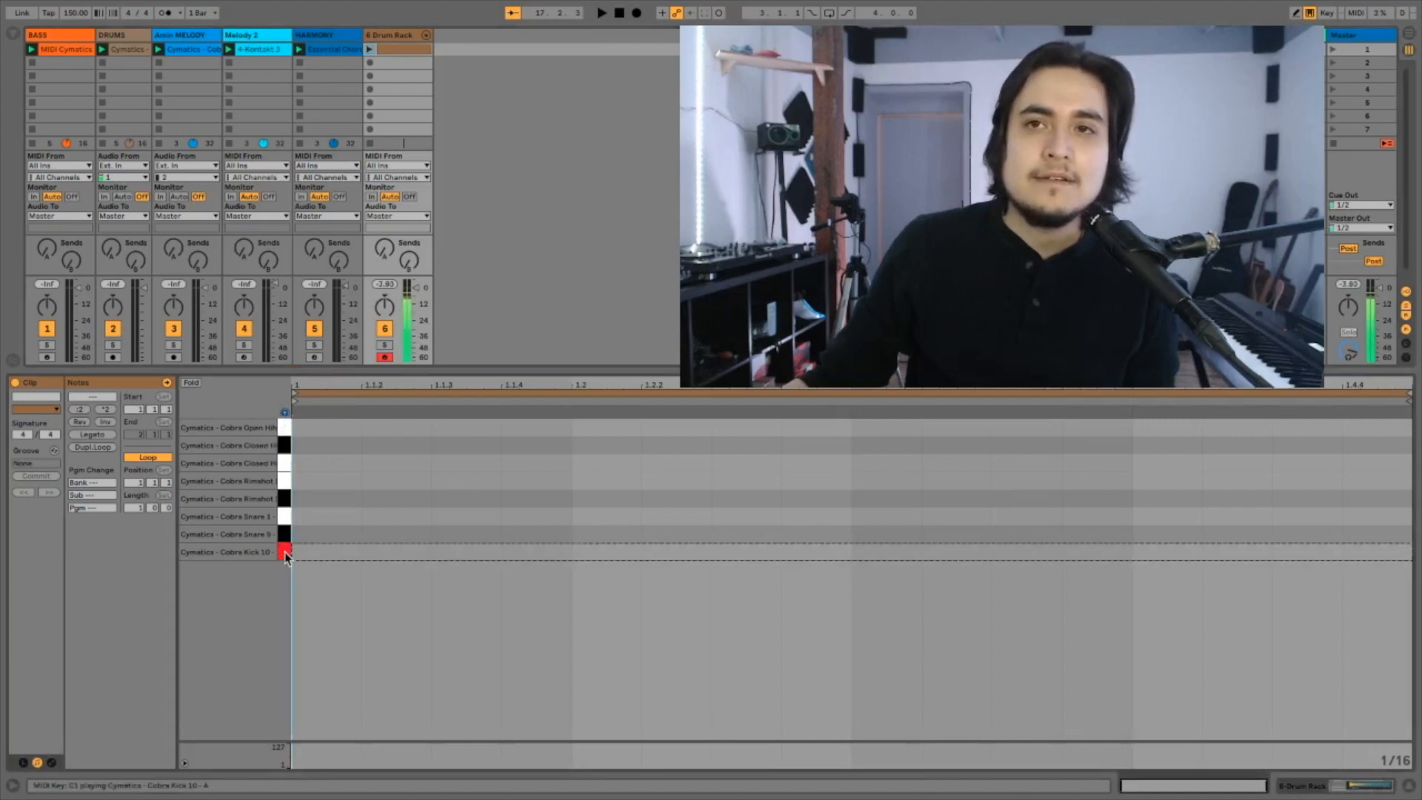
pyautogui.click(285, 533)
pyautogui.click(284, 516)
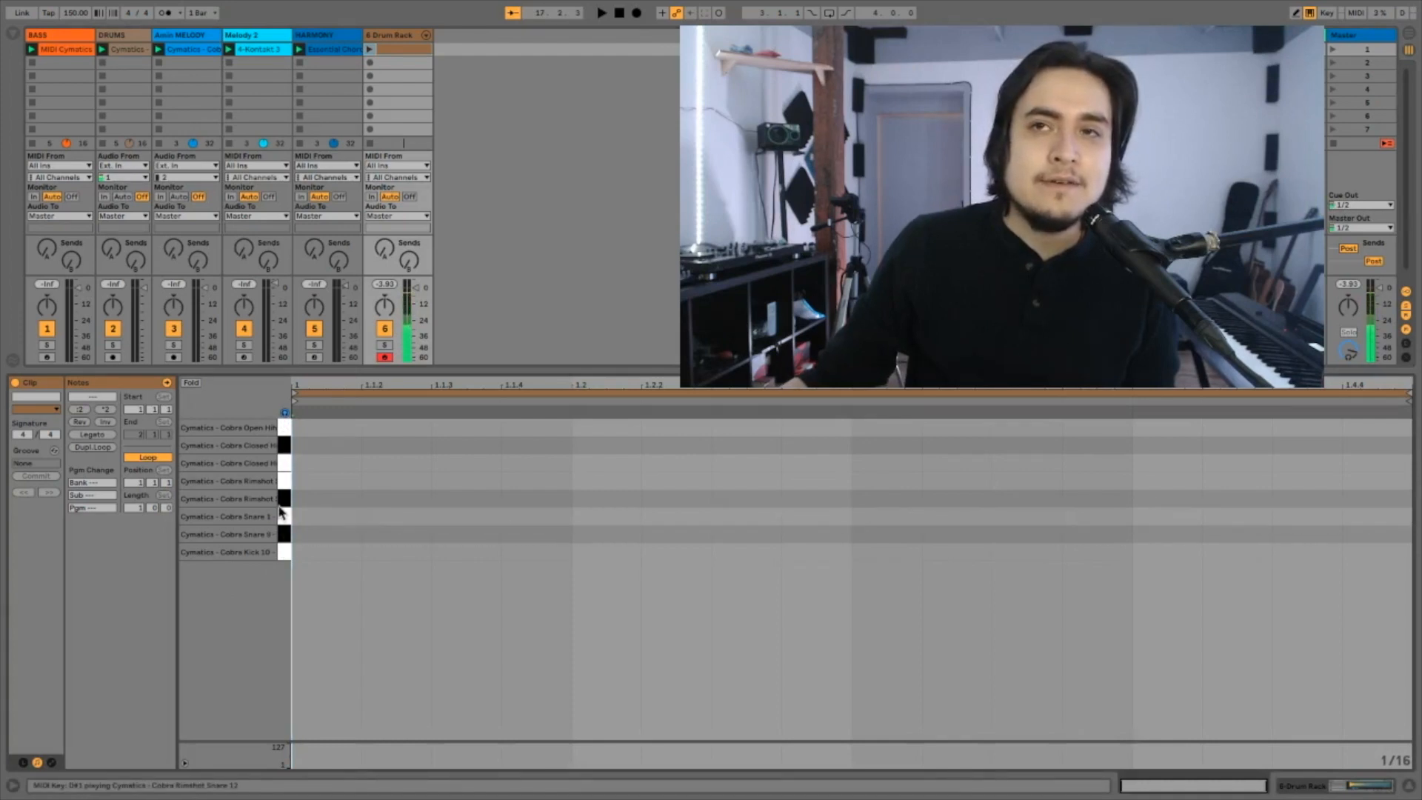
pyautogui.click(285, 496)
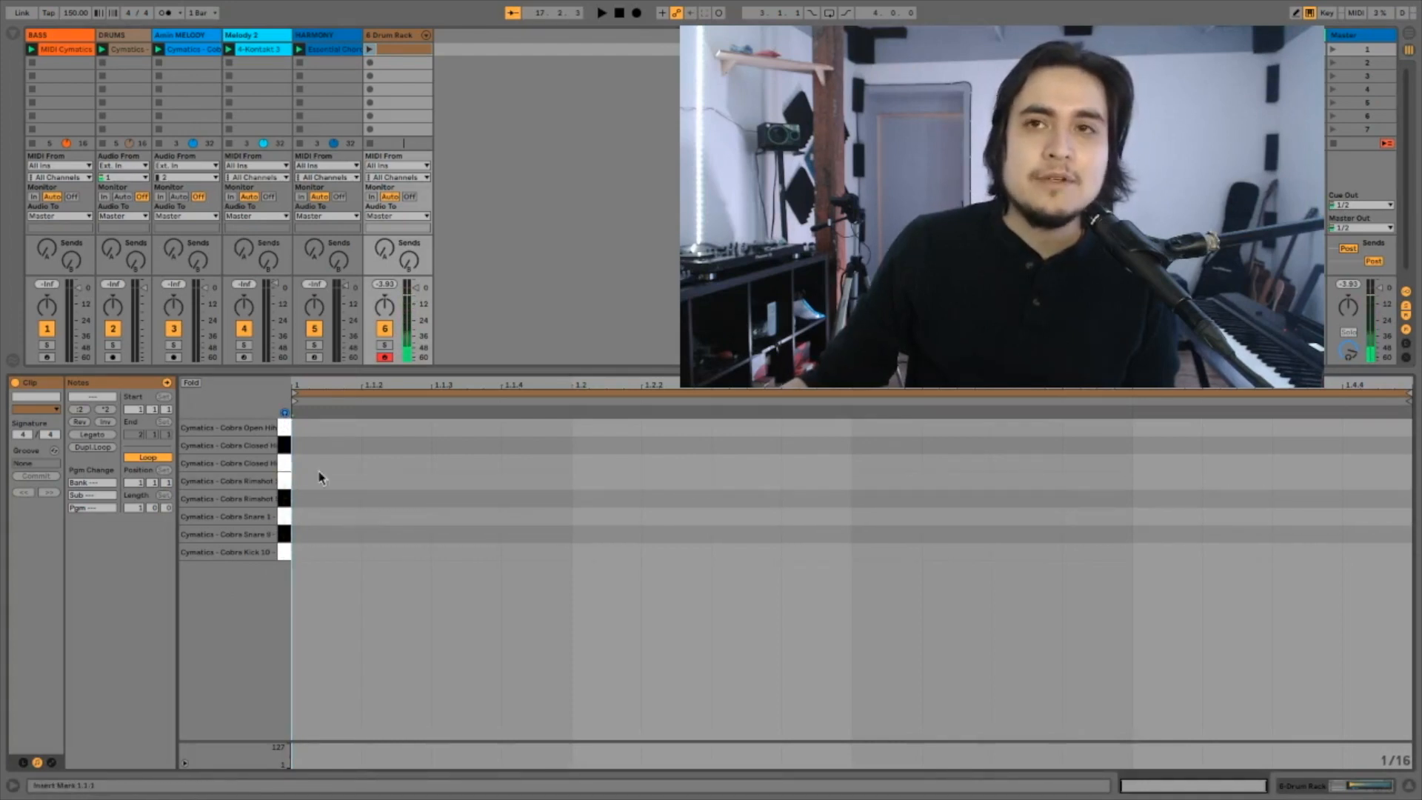
pyautogui.click(281, 460)
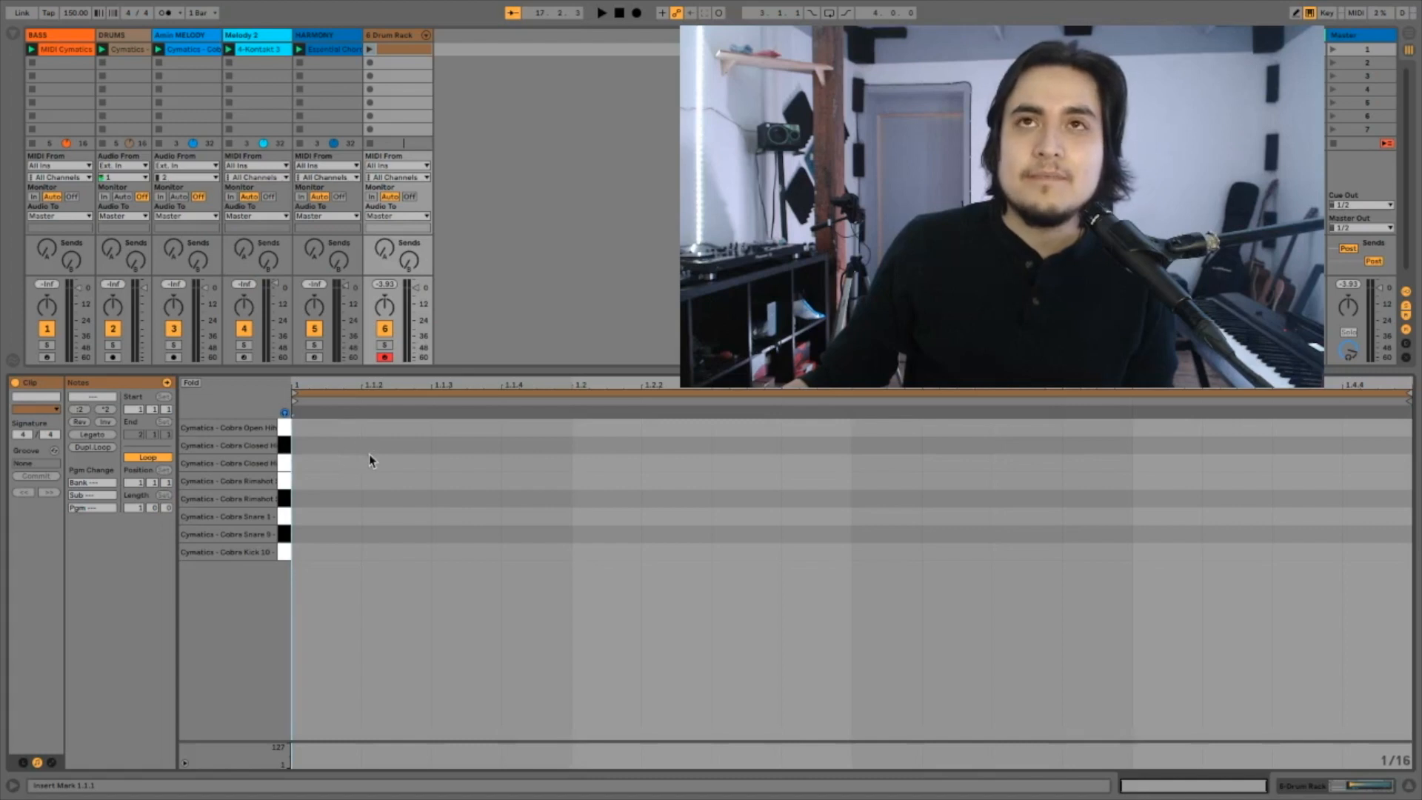
# - Mute the DRUMS track and delete the kick notes at 1.1.4 and 1.3.3 from the new clip, checking the pattern in playback
pyautogui.click(113, 329)
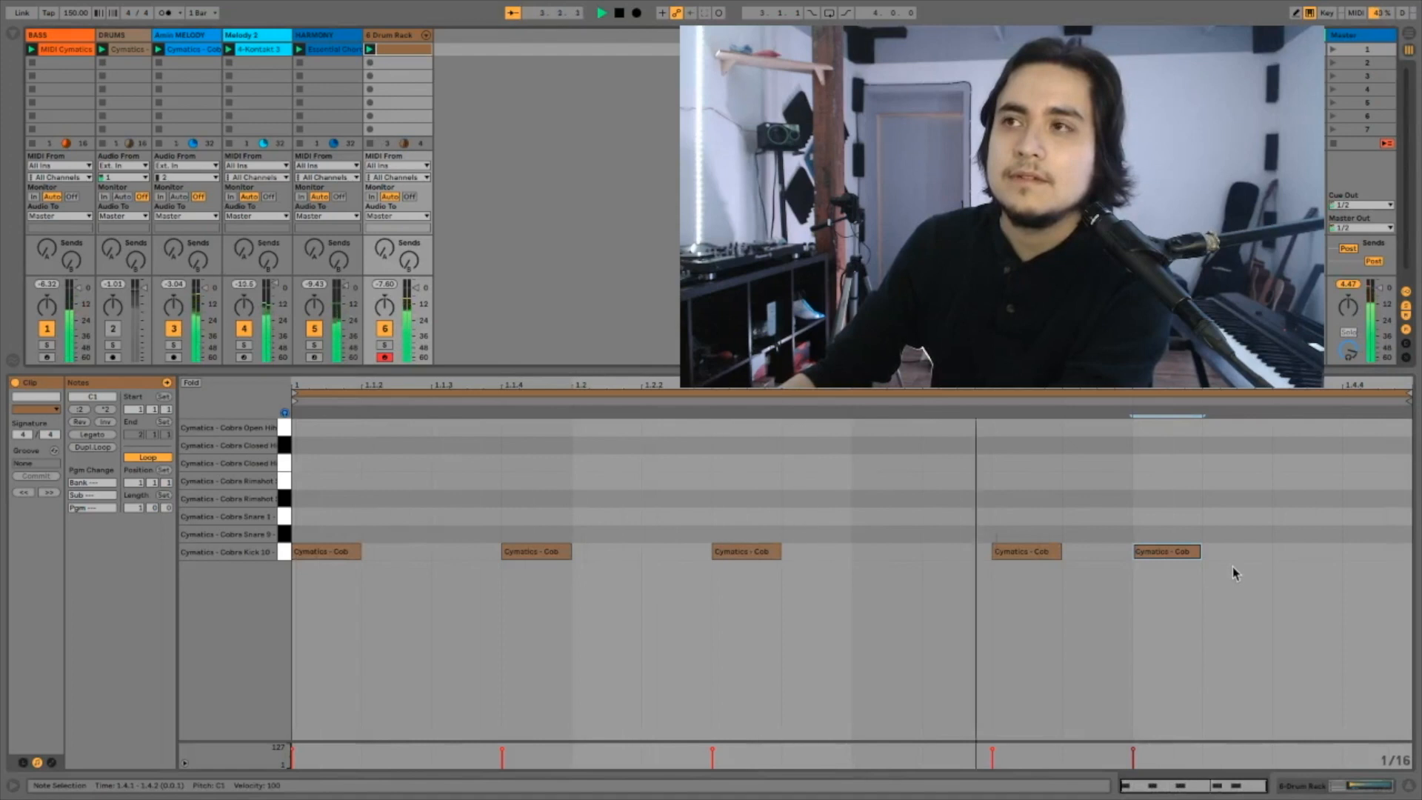
pyautogui.moveTo(505, 485); pyautogui.dragTo(530, 601)
pyautogui.press('Delete')
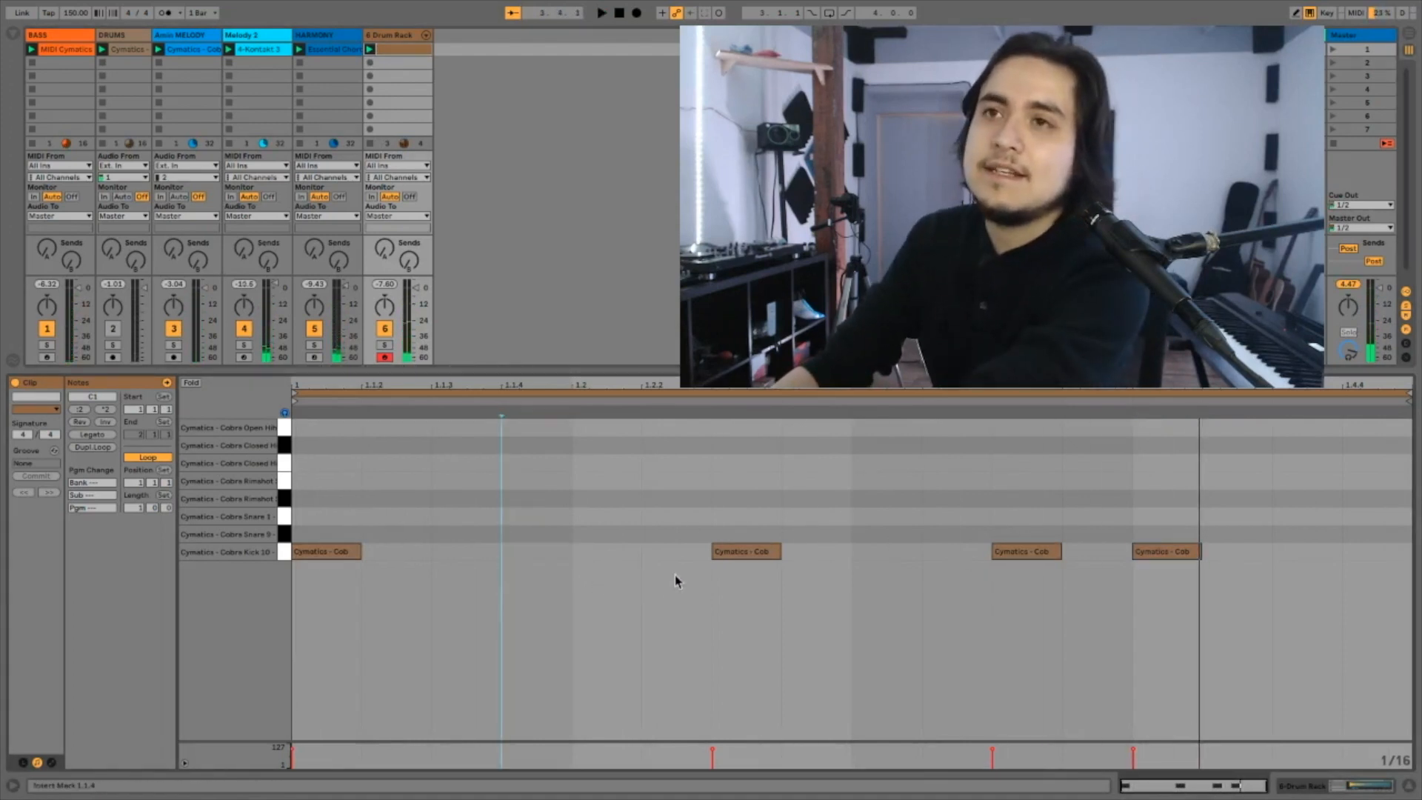
pyautogui.press('space')
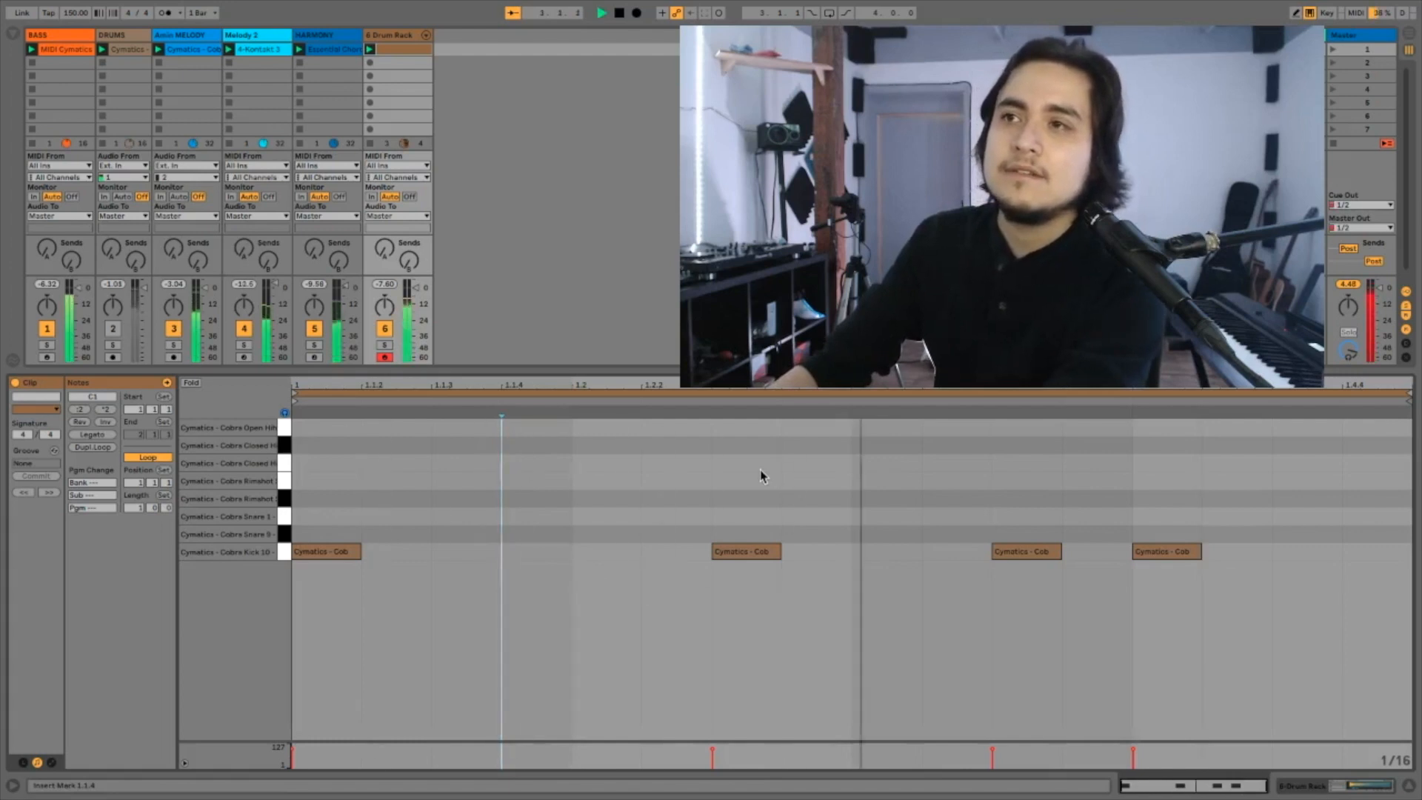
pyautogui.press('space')
pyautogui.moveTo(965, 474); pyautogui.dragTo(1038, 603)
pyautogui.press('Delete')
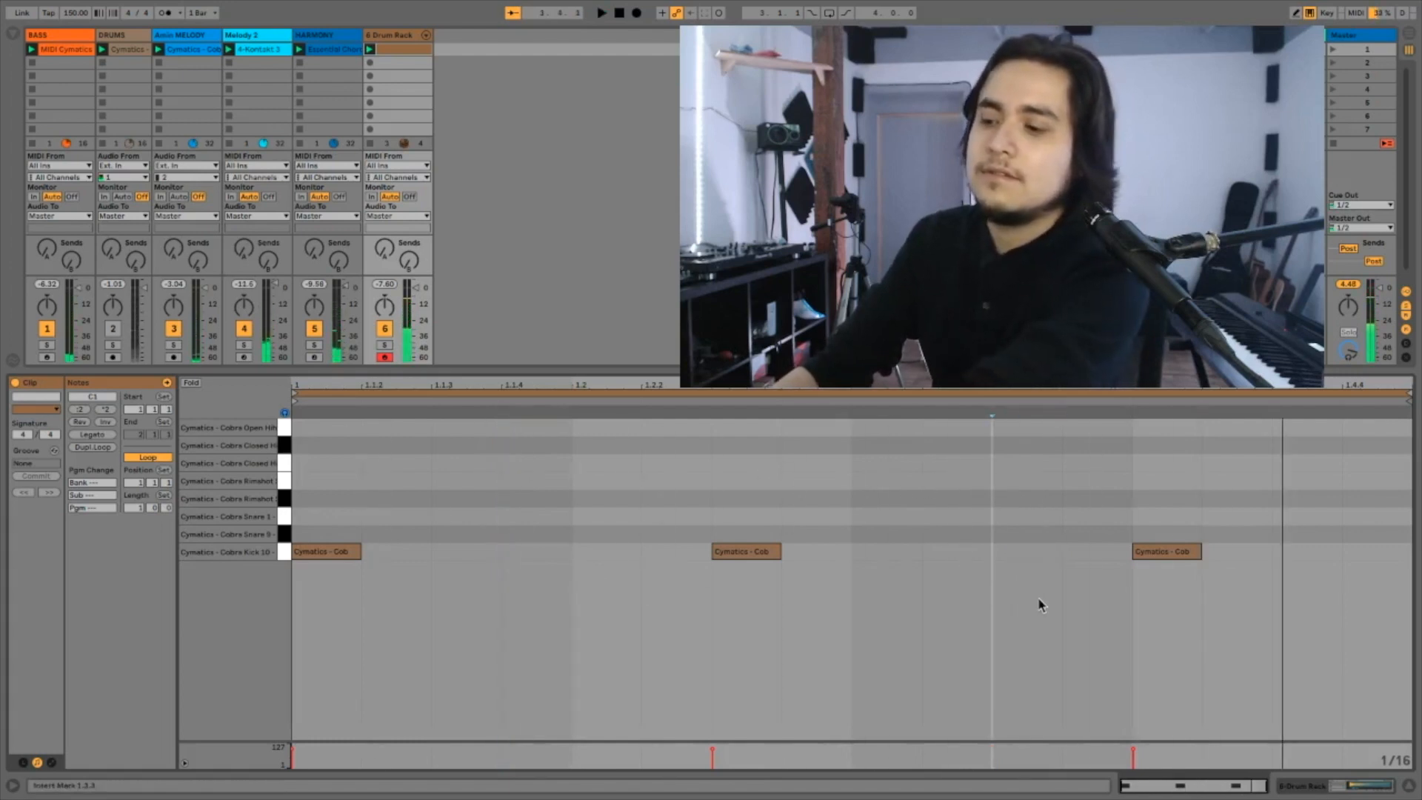
pyautogui.press('space')
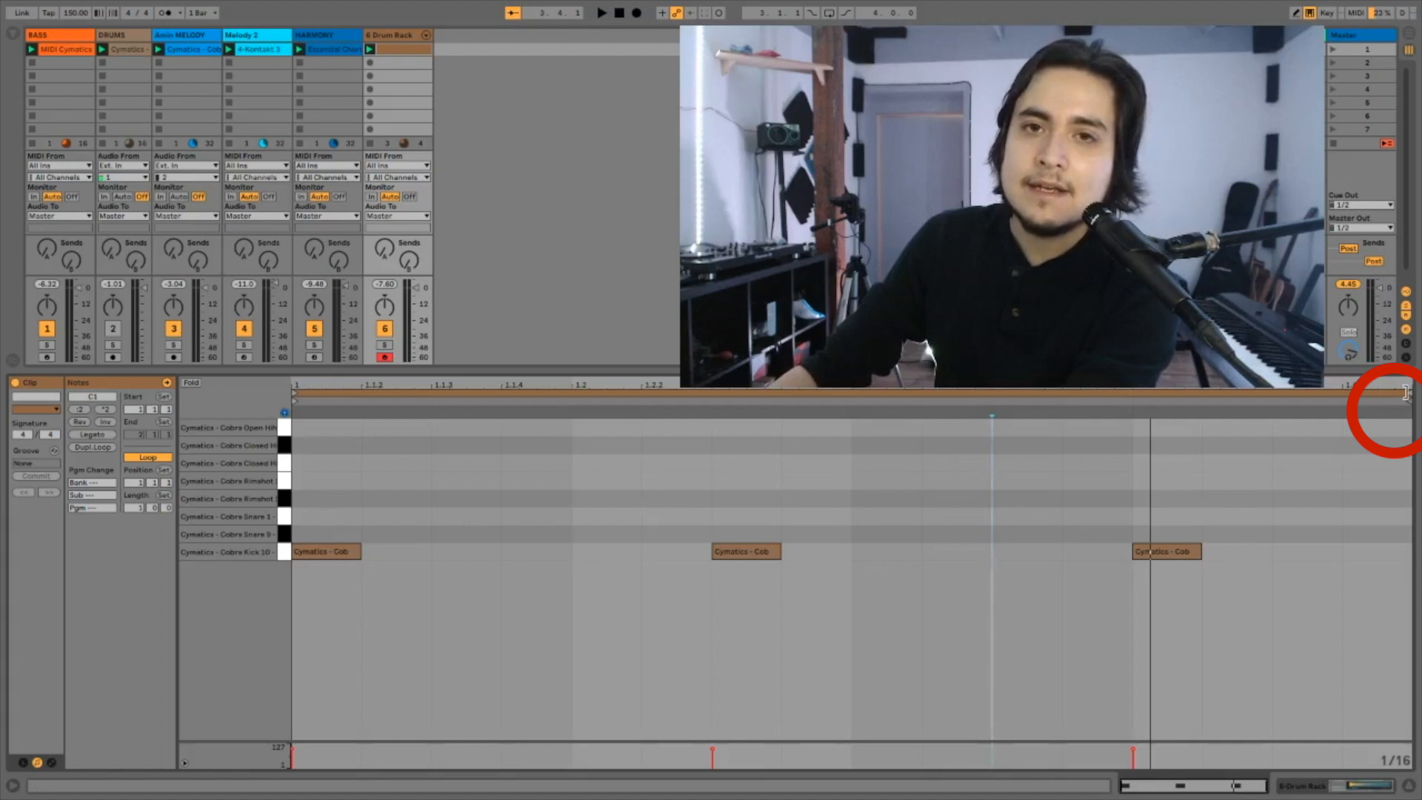
# - Extend the clip's loop to 4 bars and duplicate the three kick notes from bars 1 and 2 into bars 3 and 4
pyautogui.moveTo(1405, 392); pyautogui.dragTo(1417, 392)
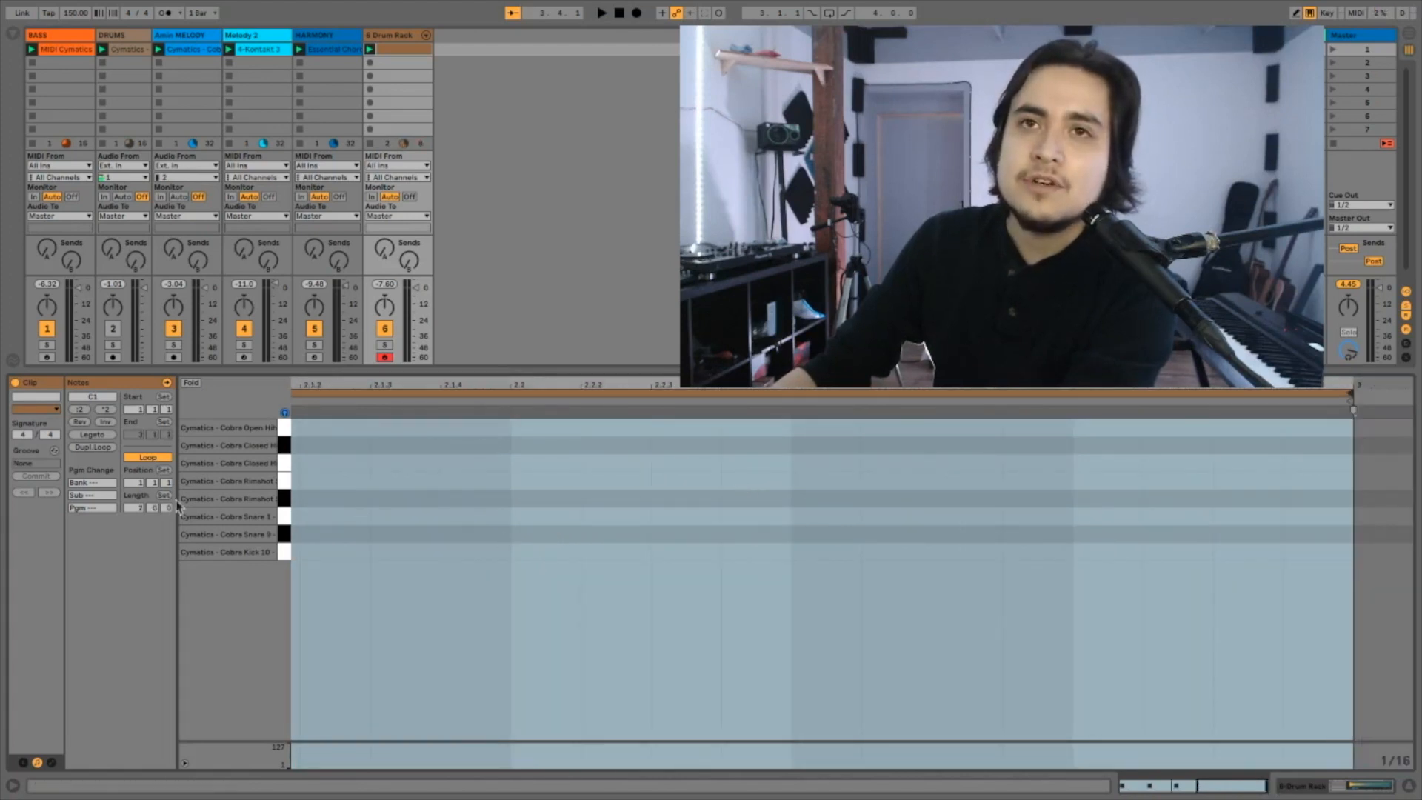
pyautogui.click(104, 408)
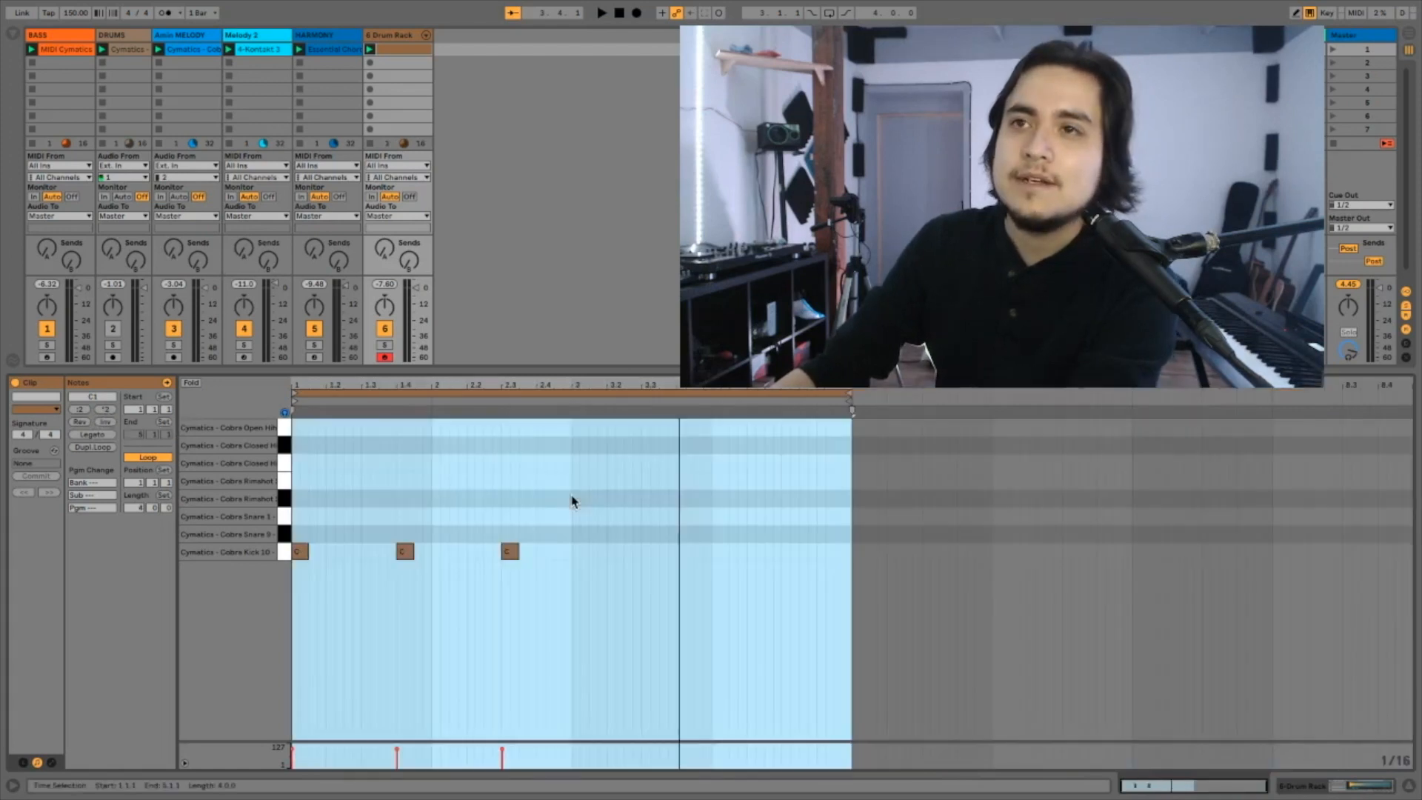
pyautogui.click(571, 489)
pyautogui.moveTo(571, 488); pyautogui.dragTo(295, 601)
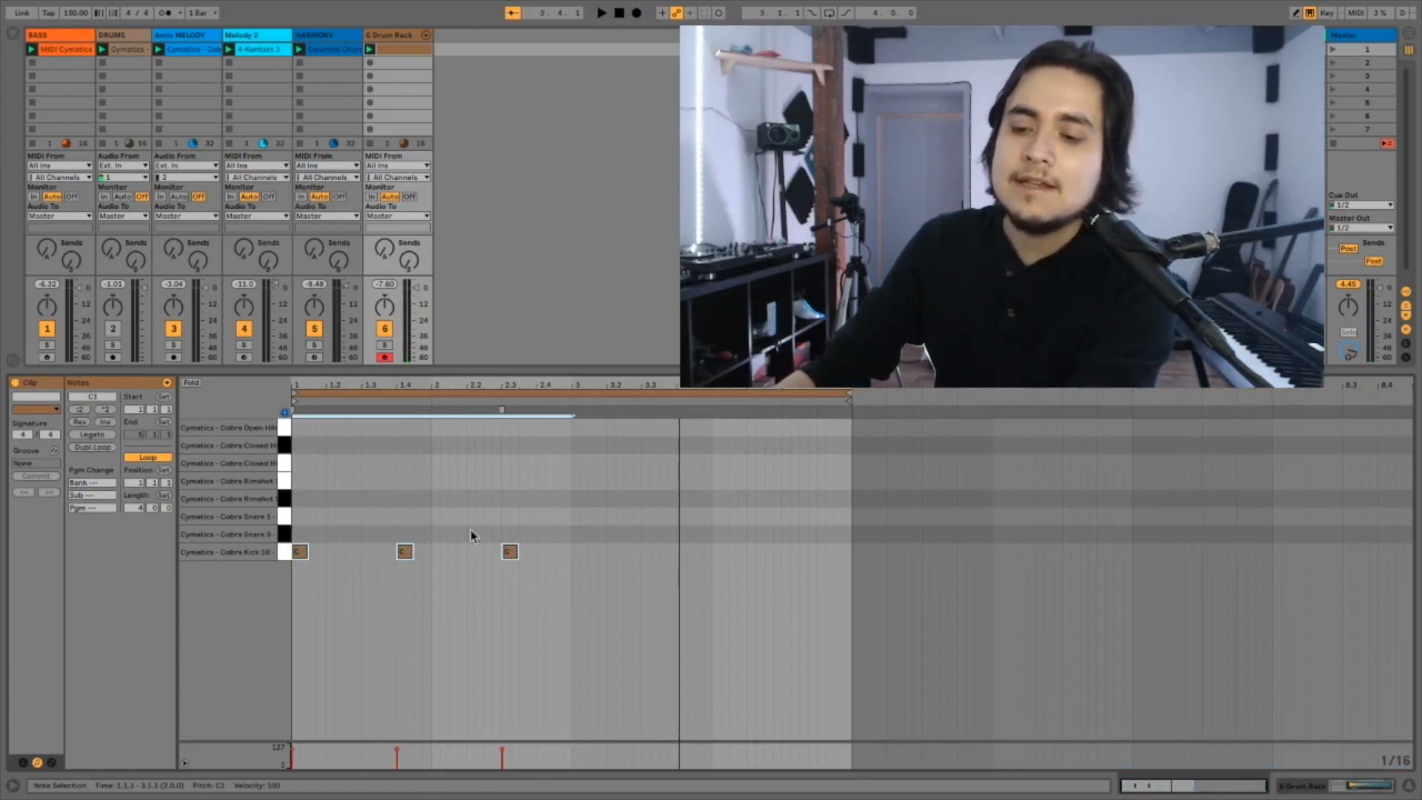
pyautogui.hotkey('ctrl', 'd')
pyautogui.click(701, 598)
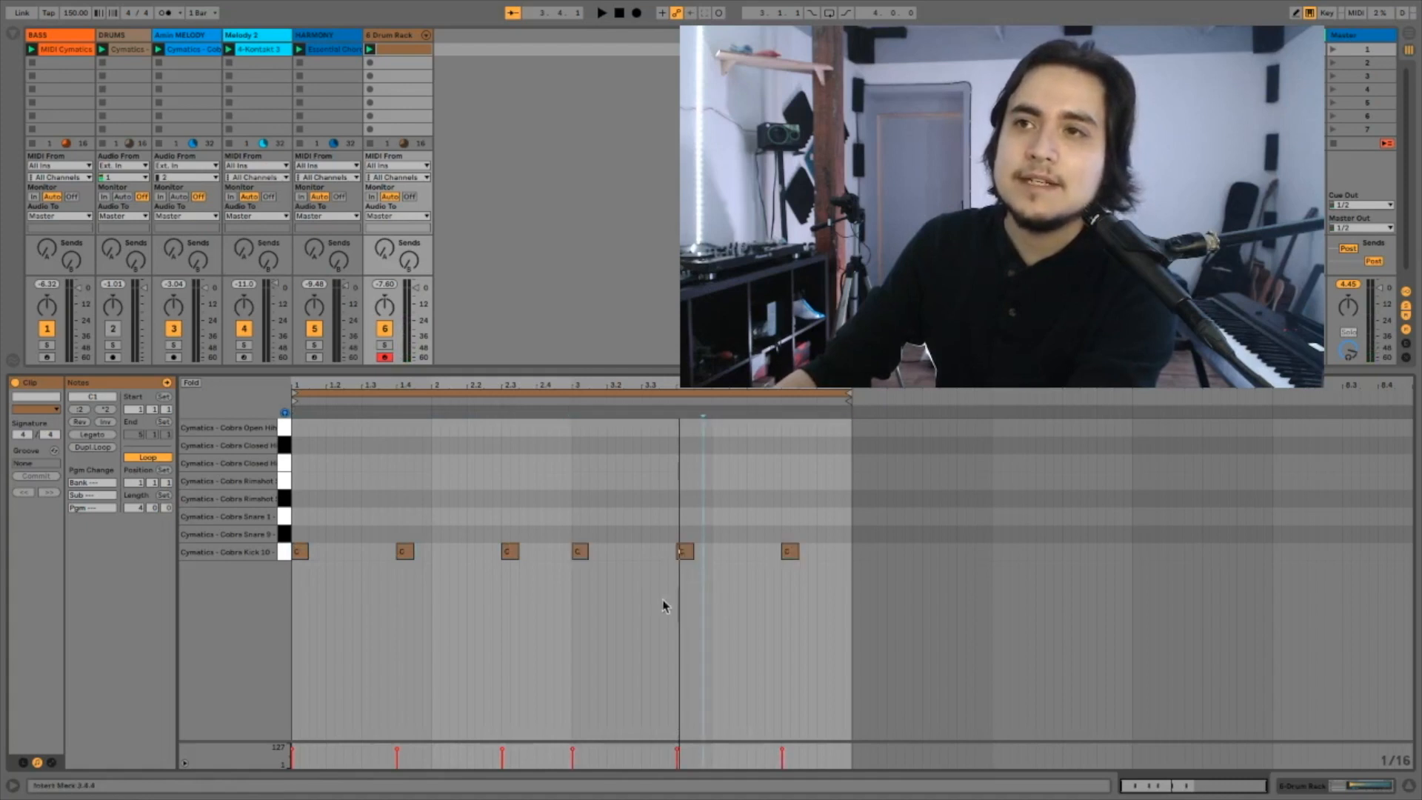
# - Move the last kick note earlier to 4.2.3, widen the note grid to 1/8, and check the kick pattern in playback
pyautogui.press('space')
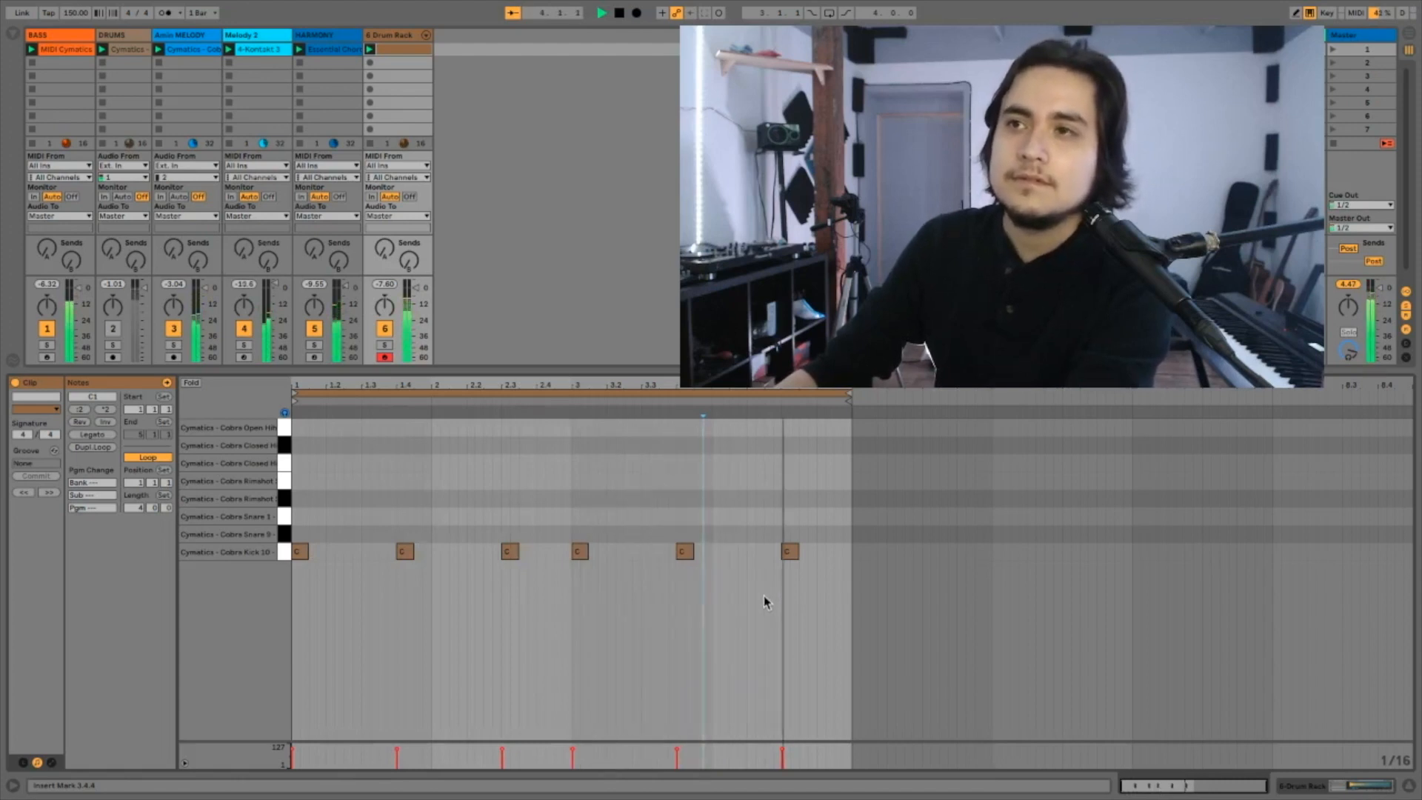
pyautogui.press('space')
pyautogui.click(790, 553)
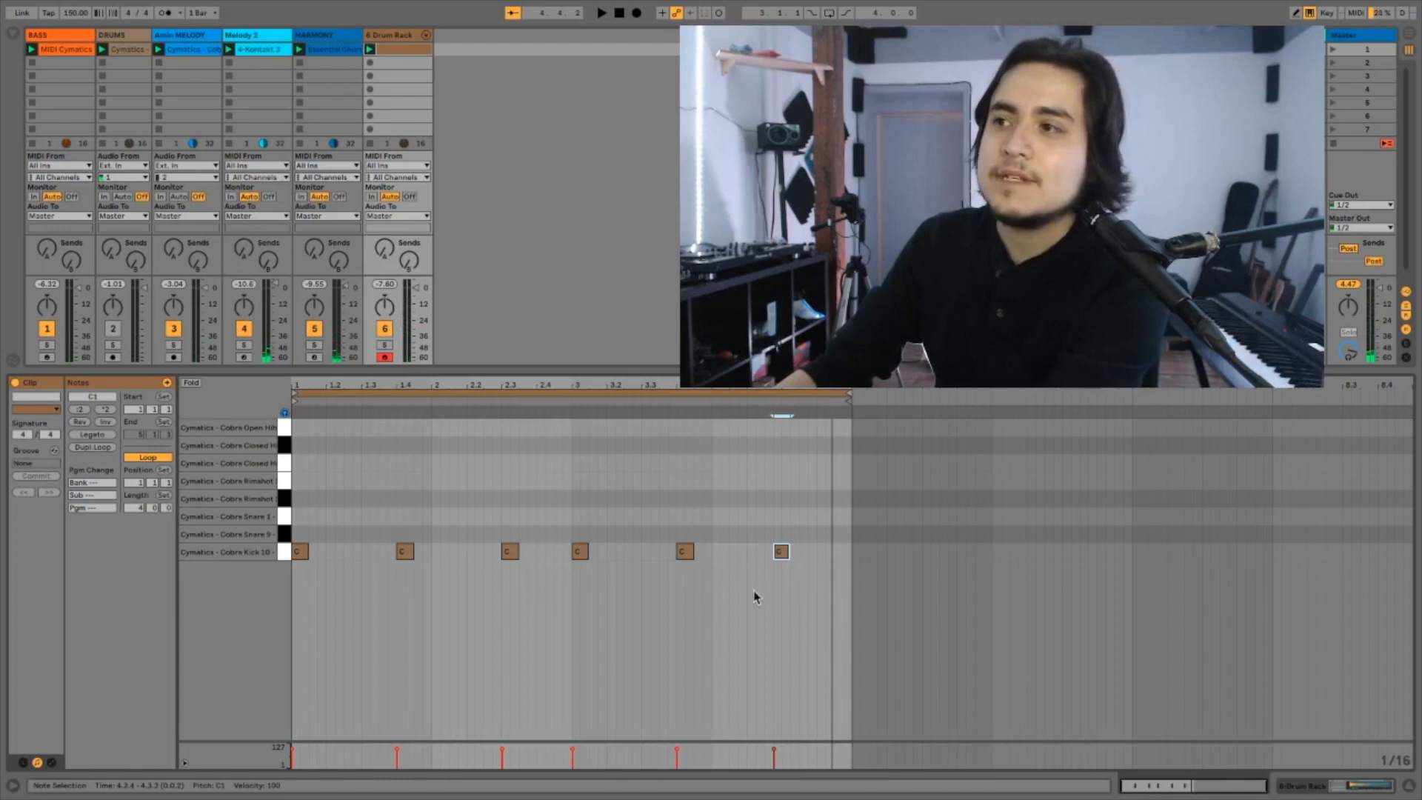
pyautogui.press('Left')
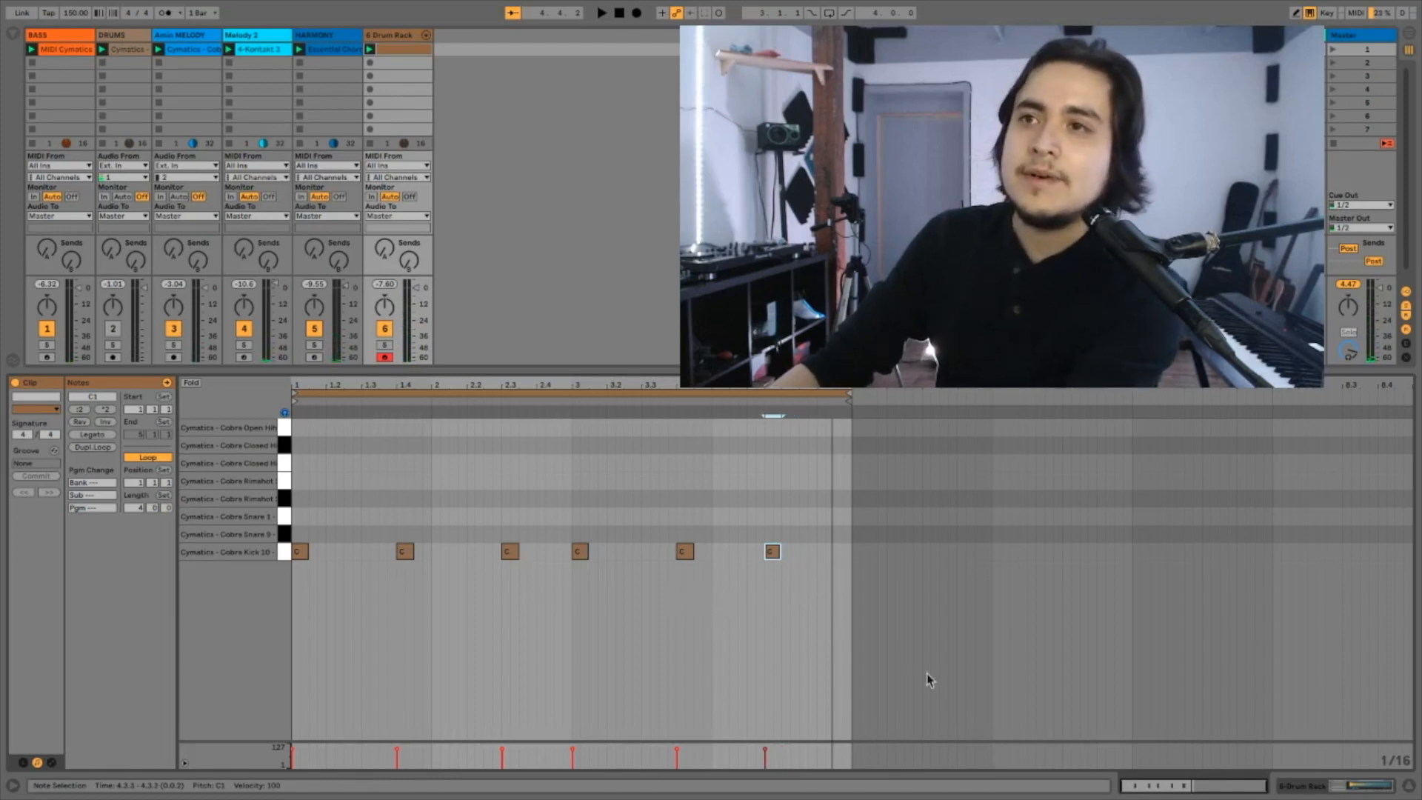
pyautogui.click(1395, 758)
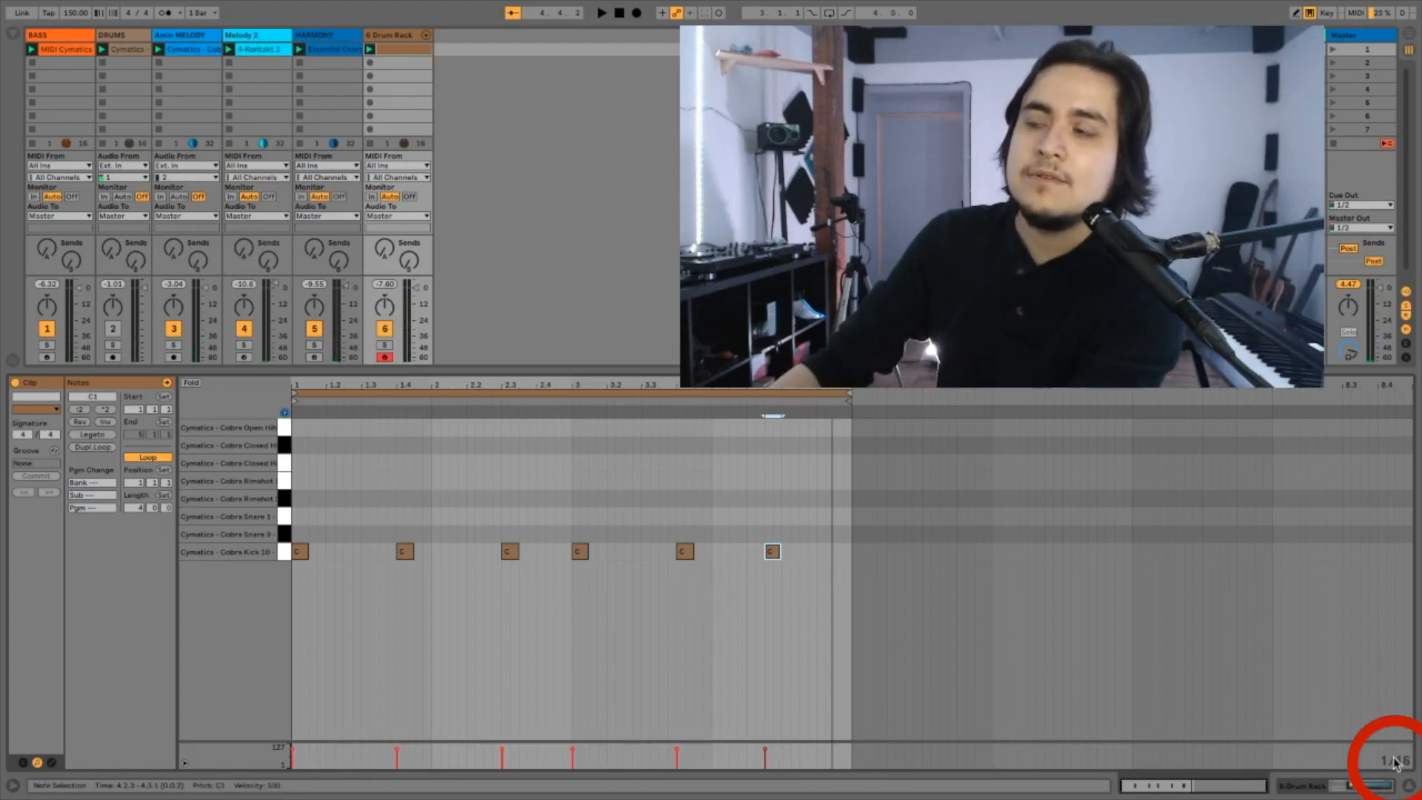
pyautogui.hotkey('ctrl', '2')
pyautogui.press('space')
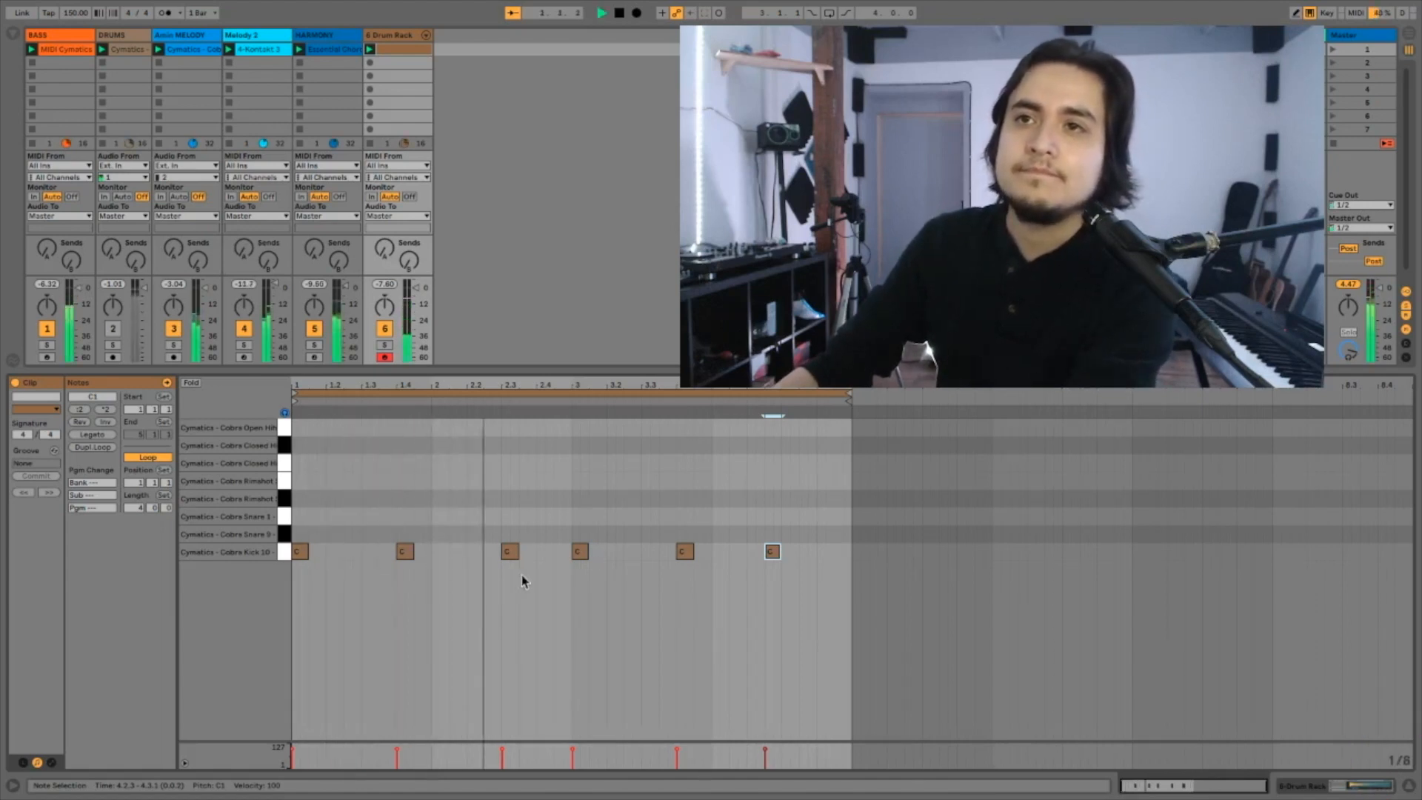
# - Move the kick note in bar 2 earlier to 2.2.3, add another kick at 4.3.3, and play the pattern
pyautogui.click(511, 556)
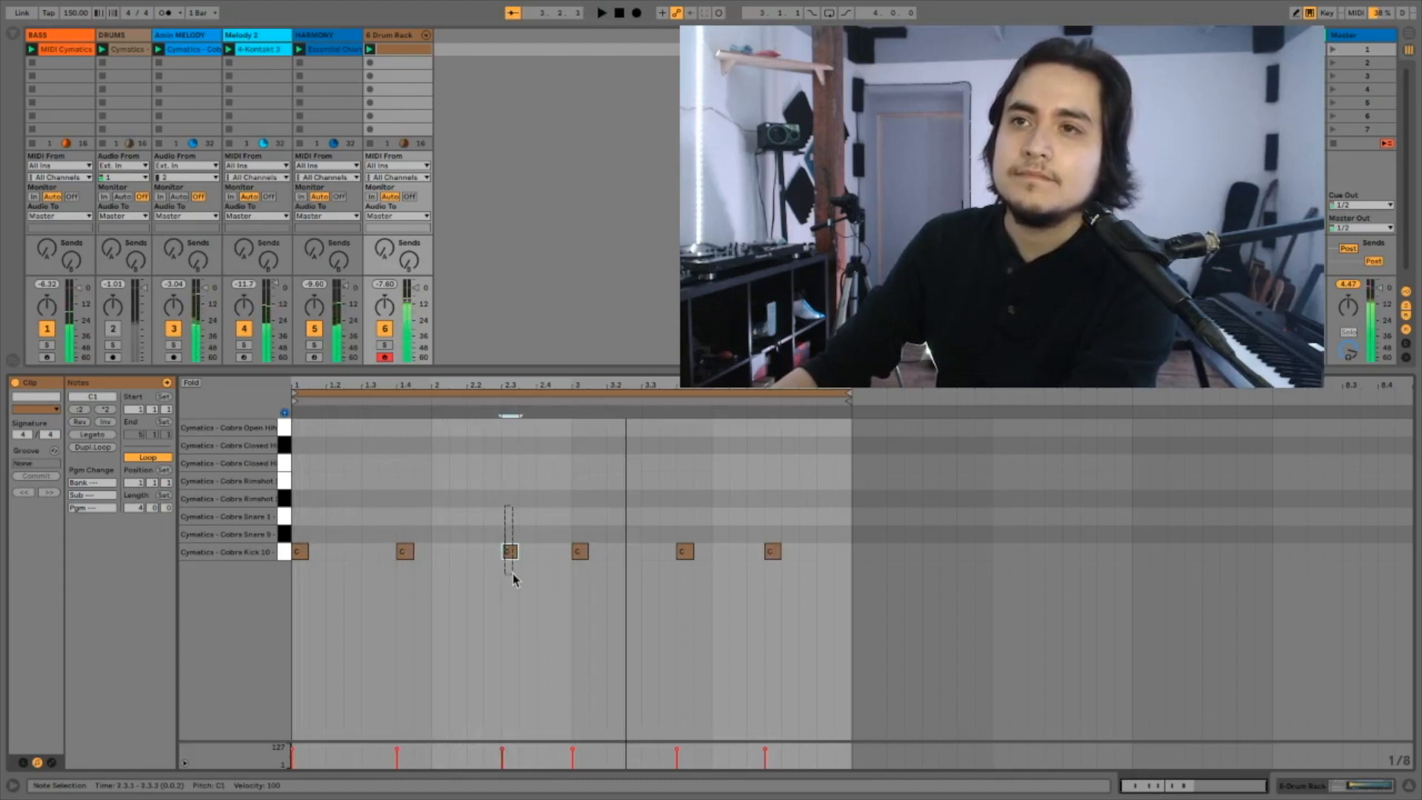
pyautogui.press('Left')
pyautogui.click(580, 550)
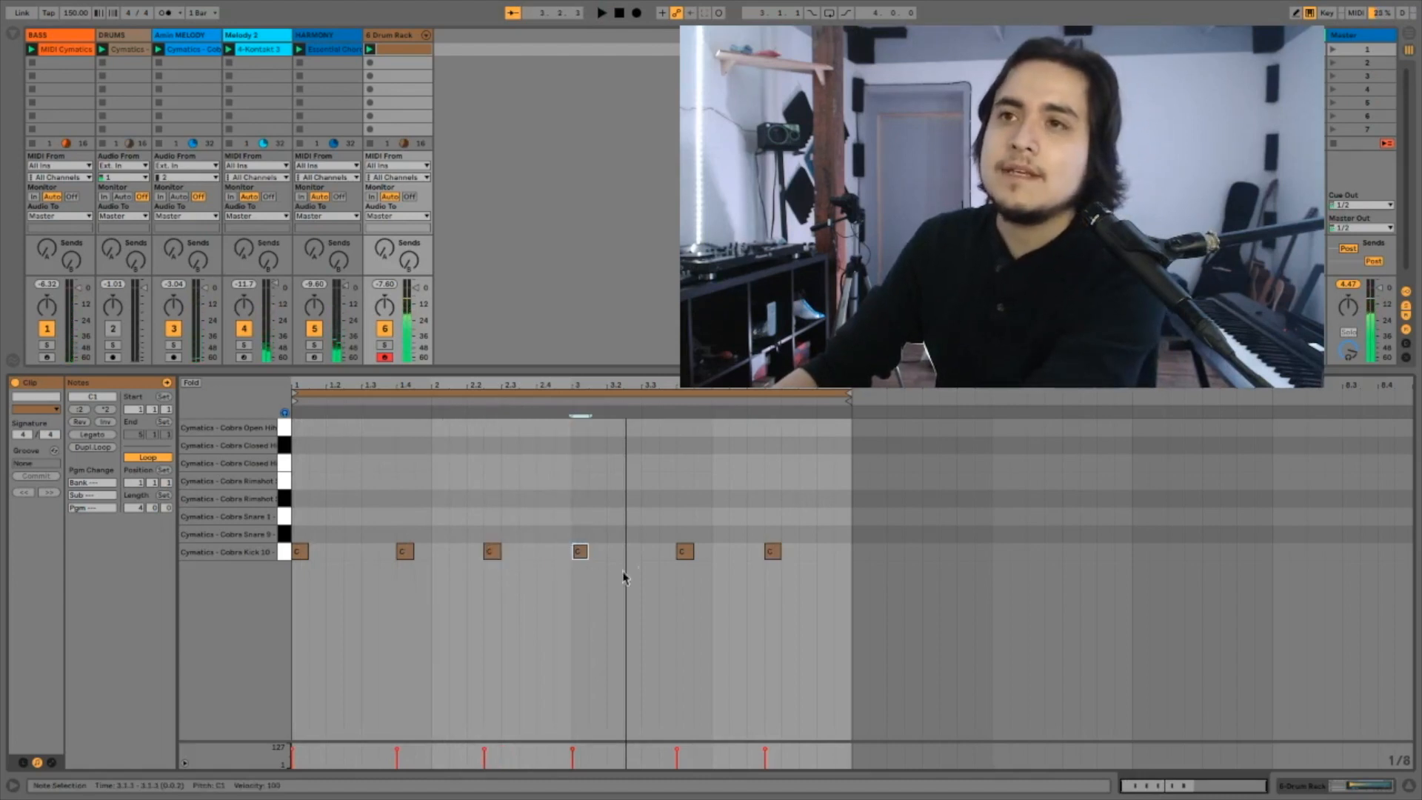
pyautogui.doubleClick(807, 551)
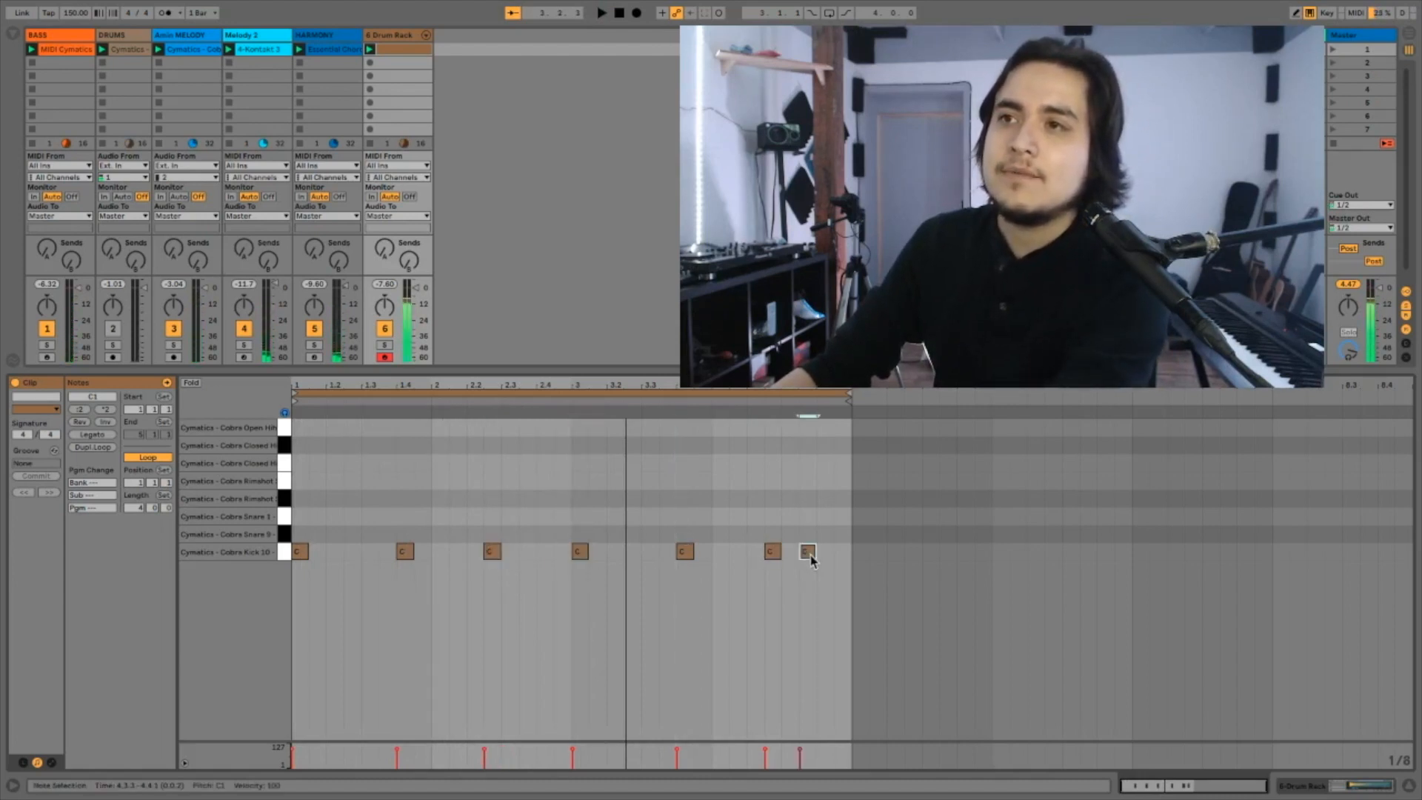
pyautogui.press('space')
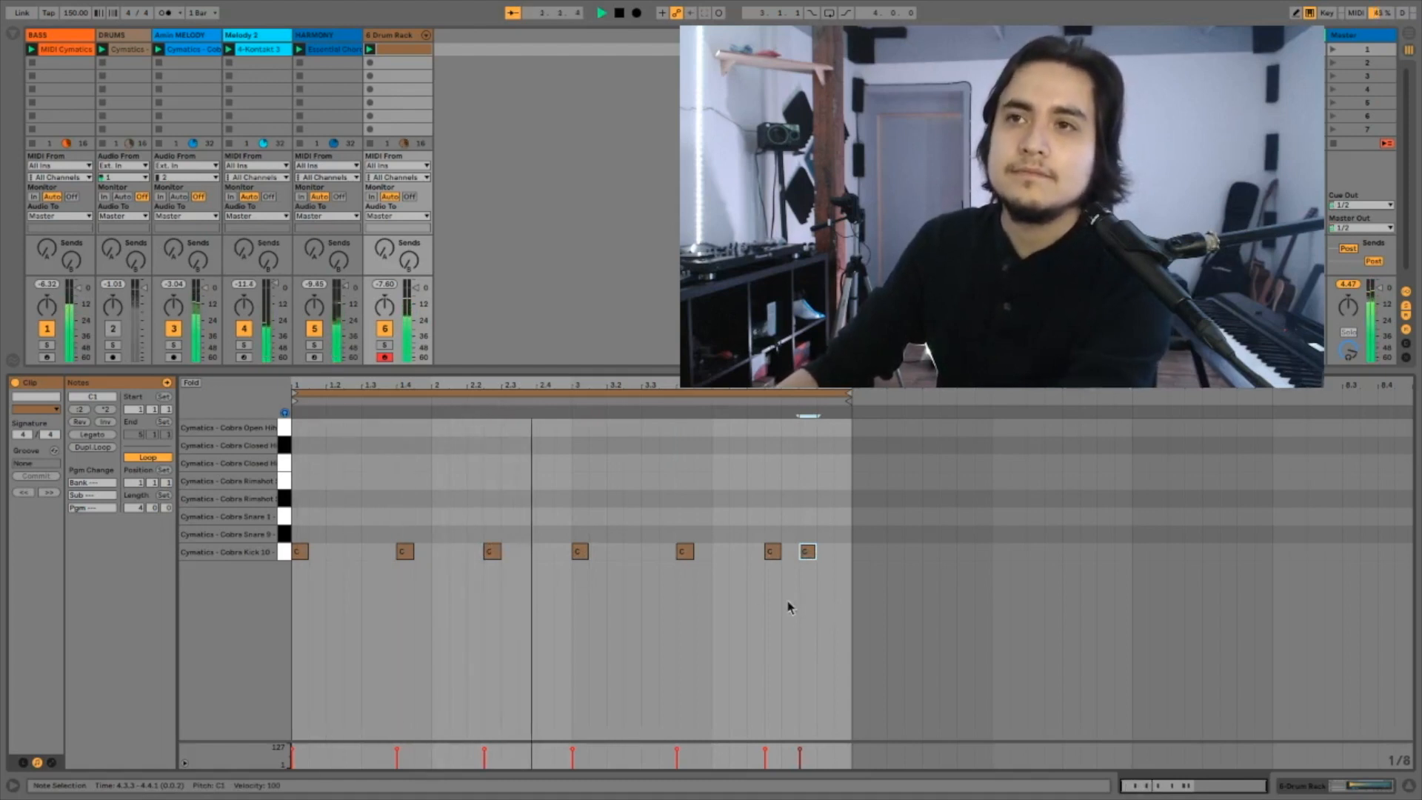
# - Shift the kick in bar 2 to 2.2.1 and add a second kick at 2.3.3, checking the pattern in playback
pyautogui.moveTo(501, 513); pyautogui.dragTo(492, 561)
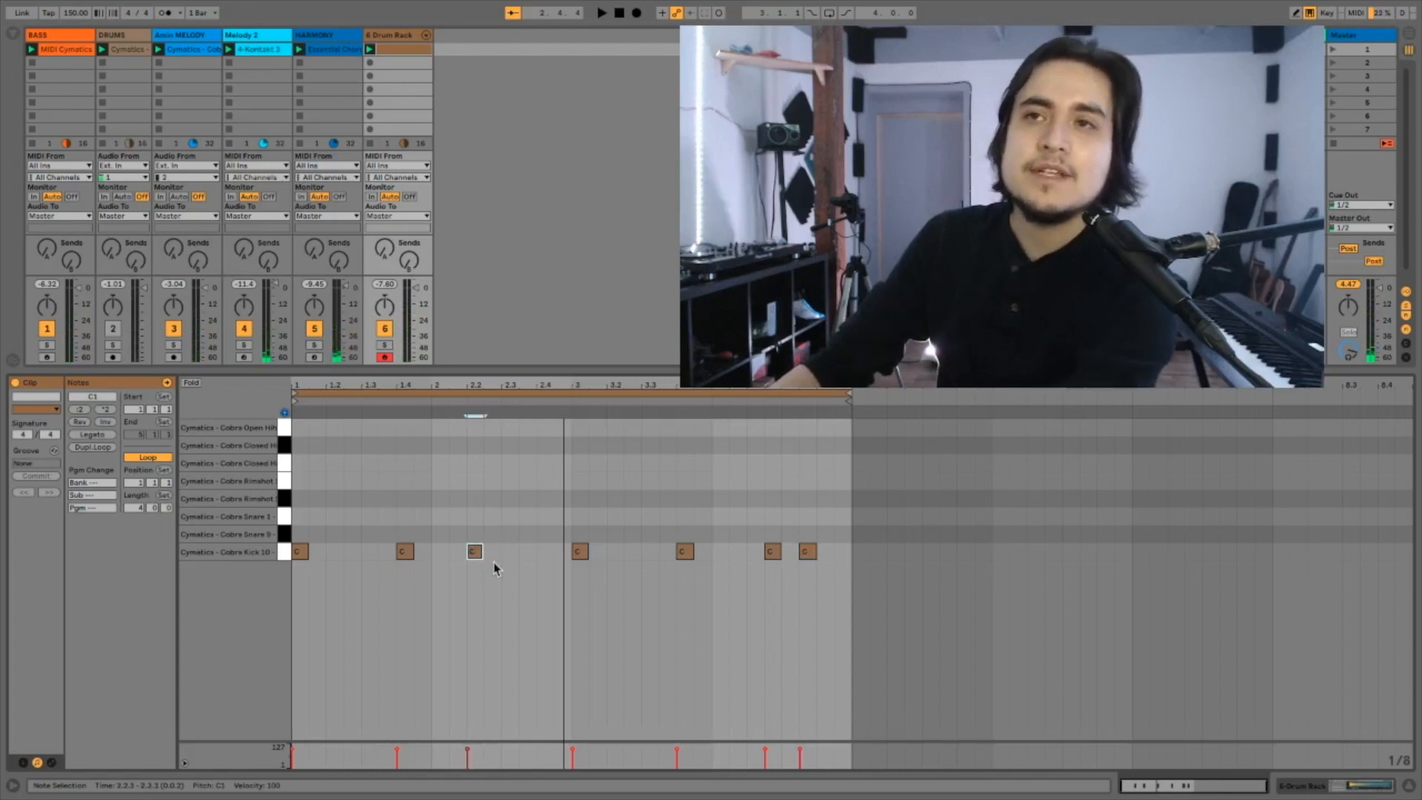
pyautogui.press('space')
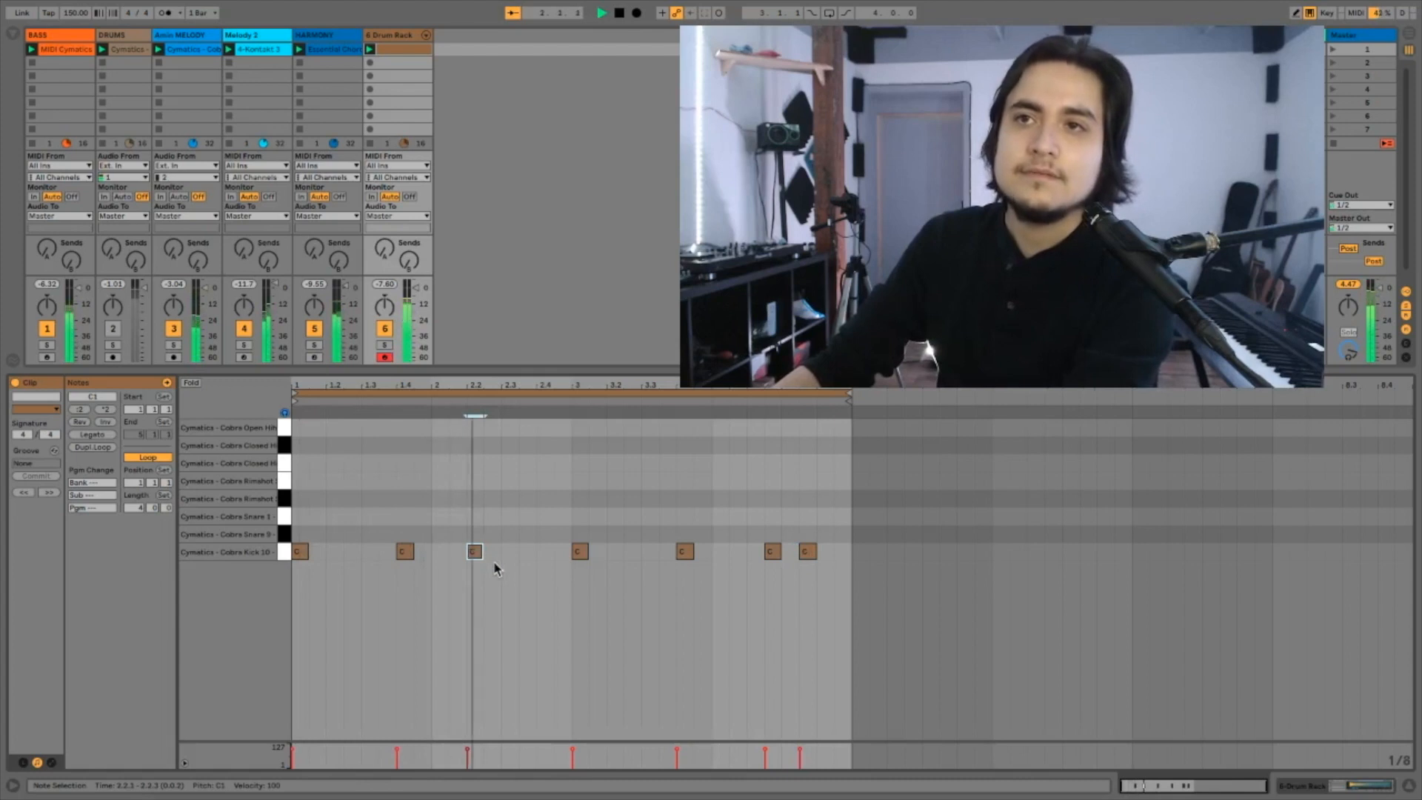
pyautogui.press('space')
pyautogui.click(532, 552)
pyautogui.doubleClick(532, 553)
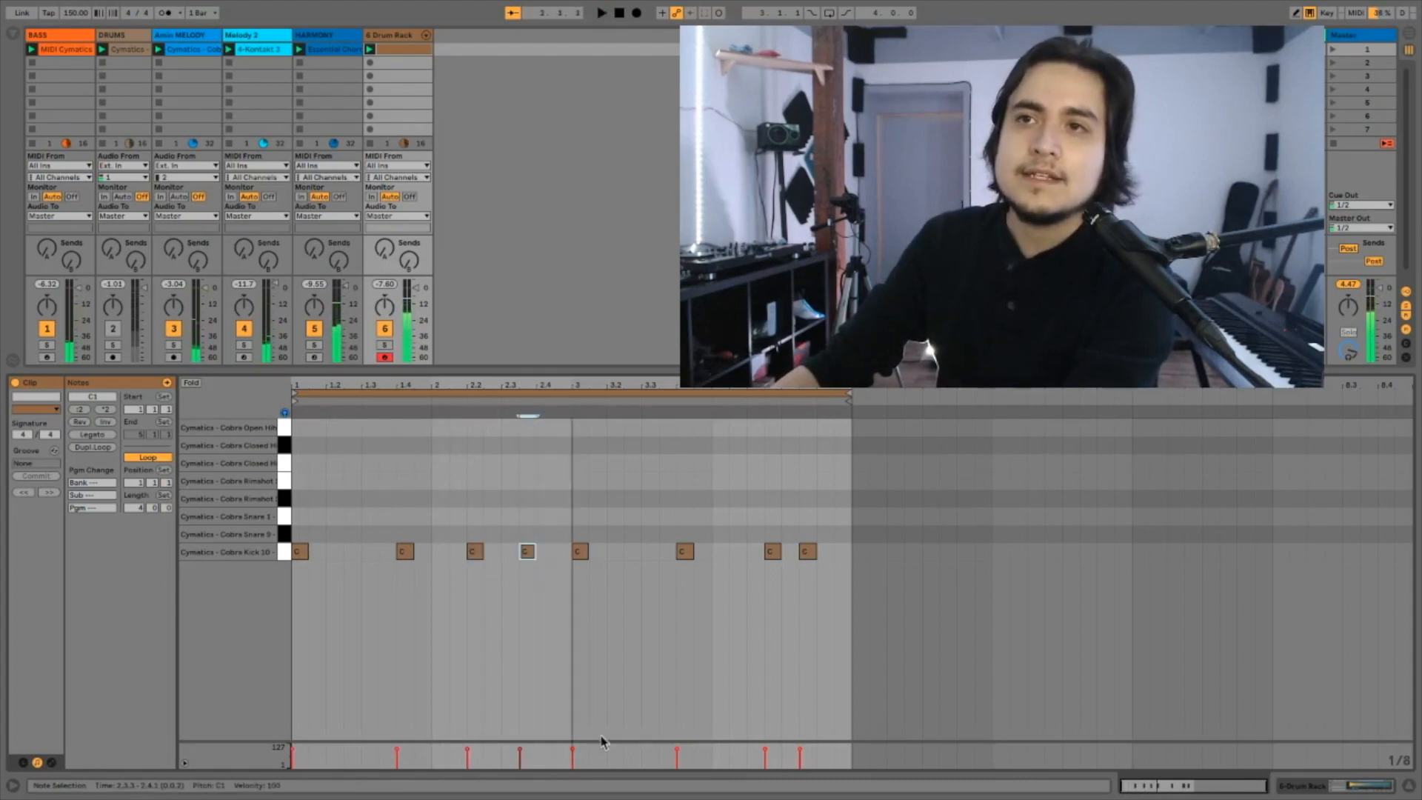
pyautogui.press('space')
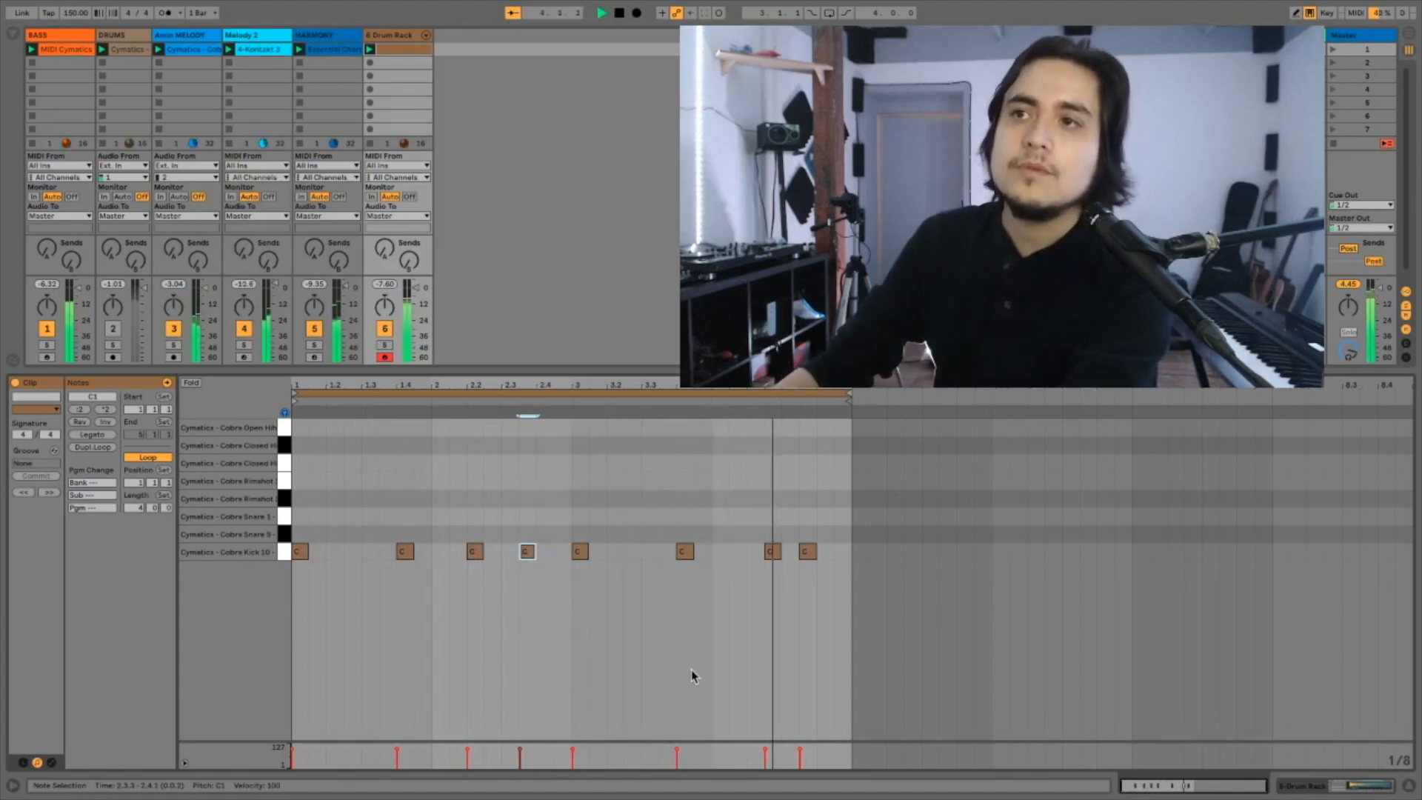
pyautogui.press('space')
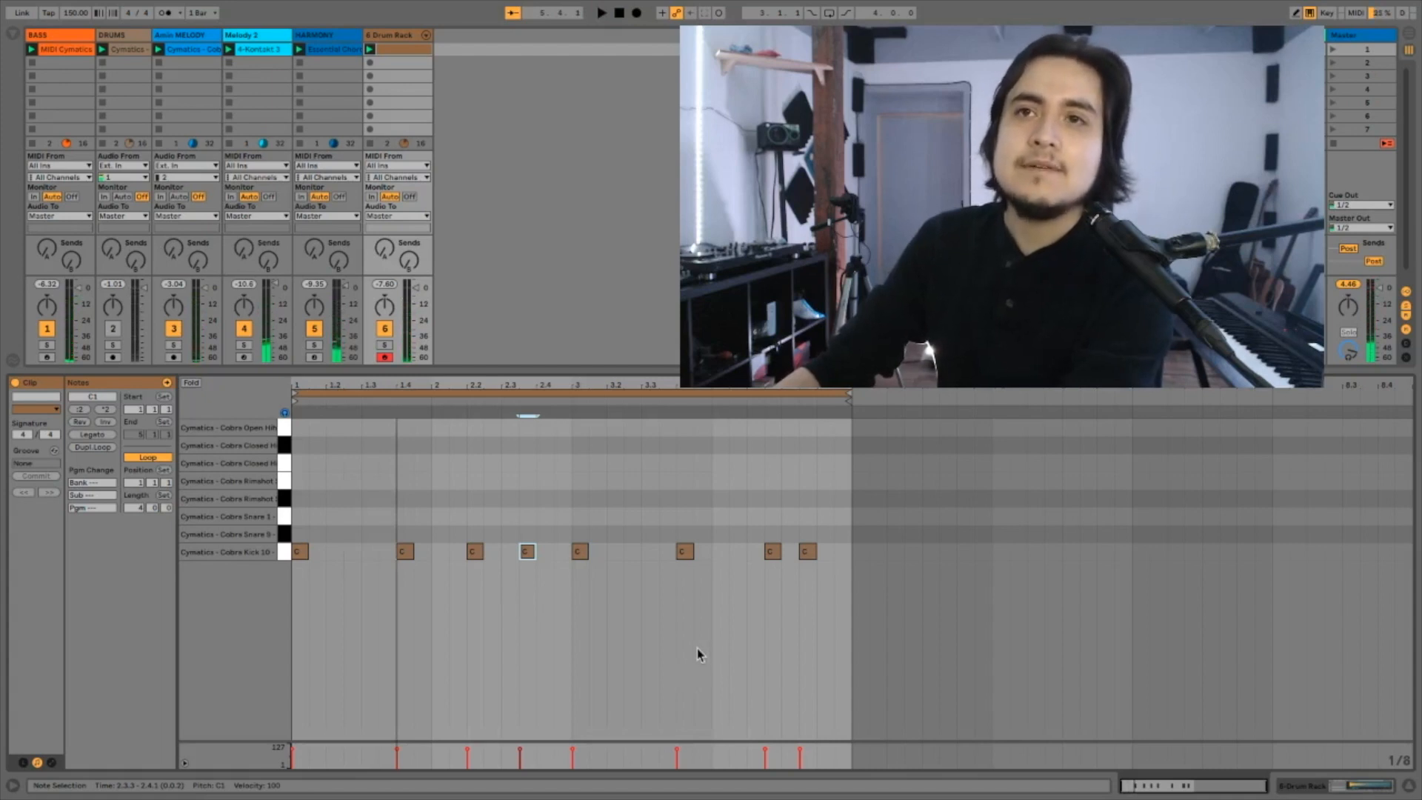
# - Place C#1 snare notes on beat 3 of all four bars and D1 snare notes at 2.4.3 and 4.4.3, checking them in playback
pyautogui.click(420, 556)
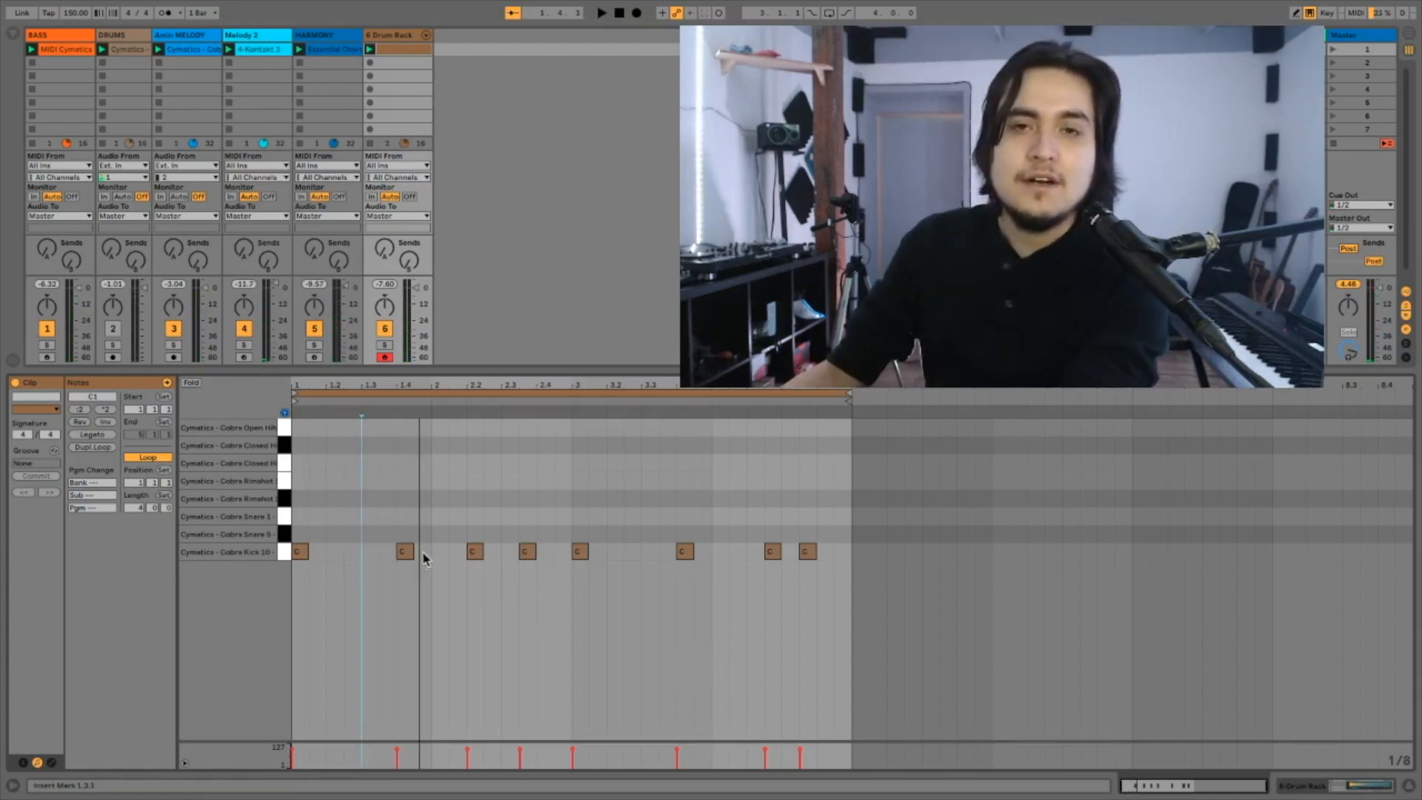
pyautogui.click(369, 533)
pyautogui.click(509, 533)
pyautogui.click(649, 533)
pyautogui.click(790, 533)
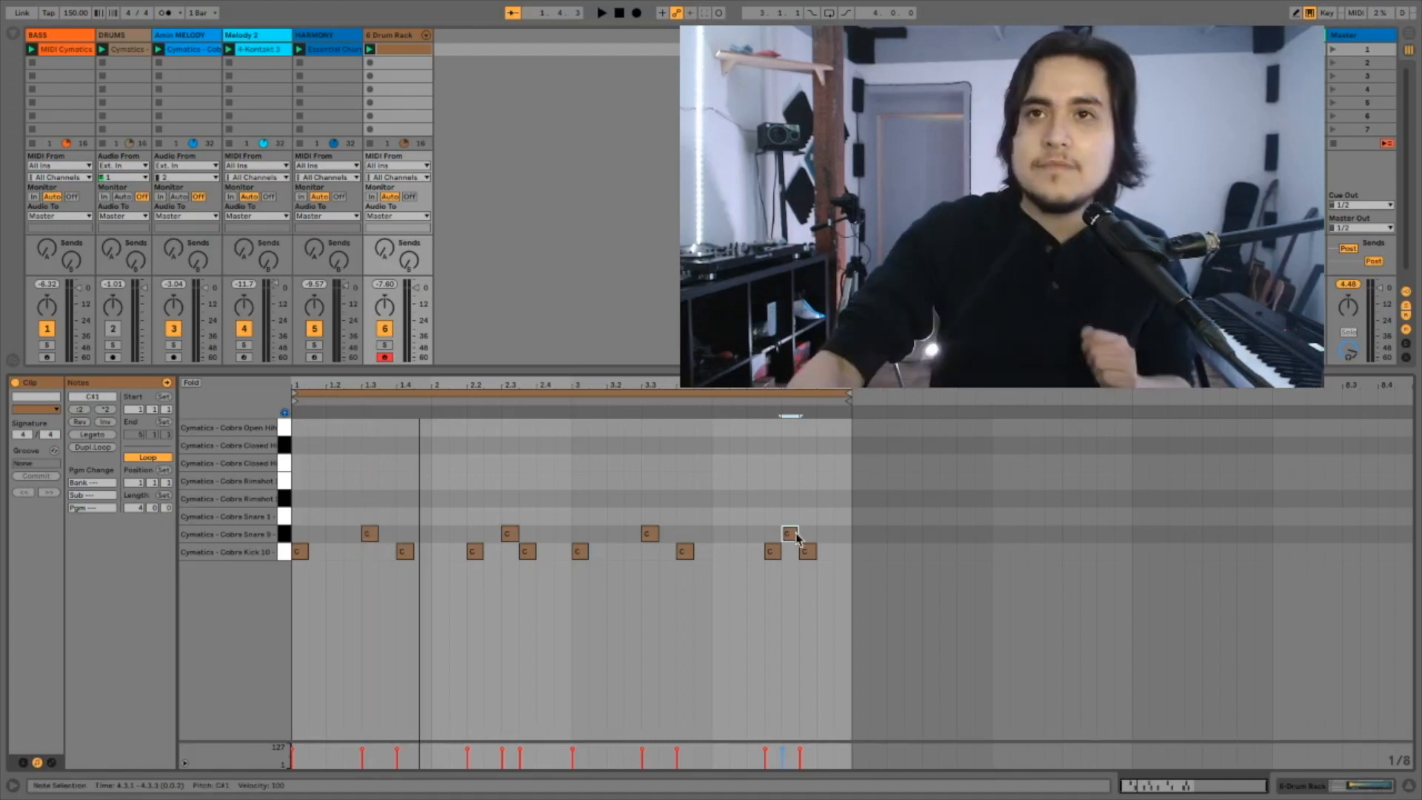
pyautogui.press('space')
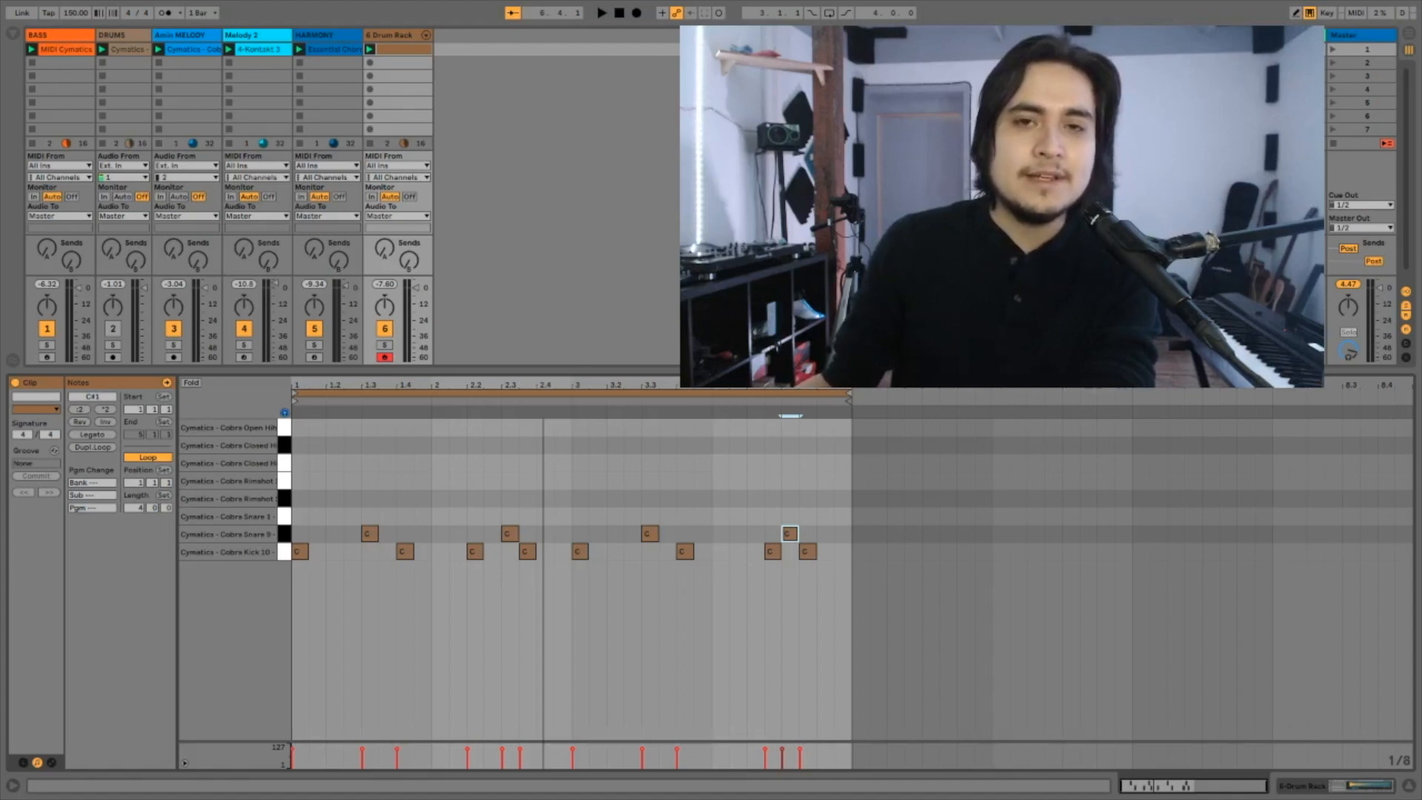
pyautogui.doubleClick(492, 516)
pyautogui.press('space')
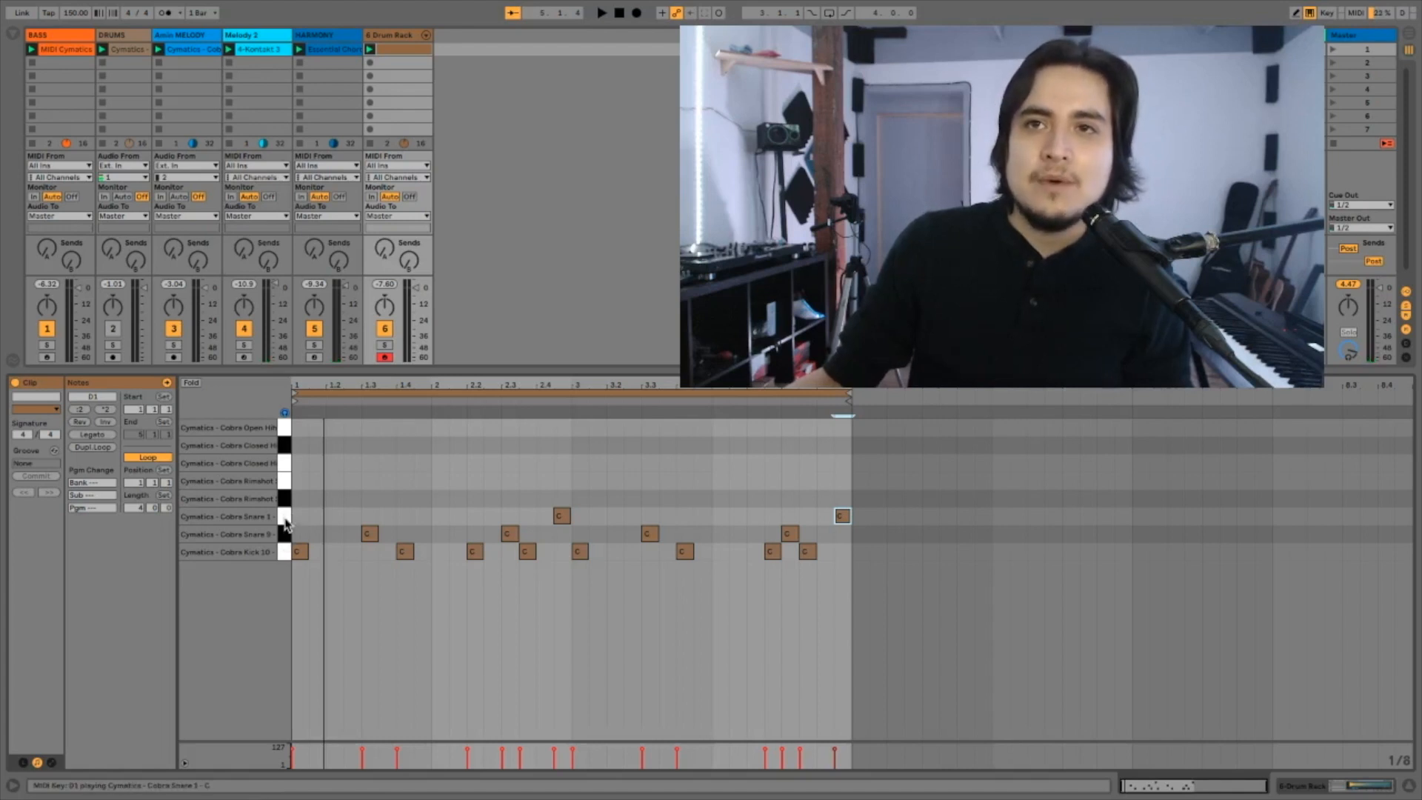
# - Swap the two snare sounds, putting the four beat-3 hits on D1 and the hits at 2.4.3 and 4.4.3 on C#1, and play the pattern
pyautogui.click(285, 522)
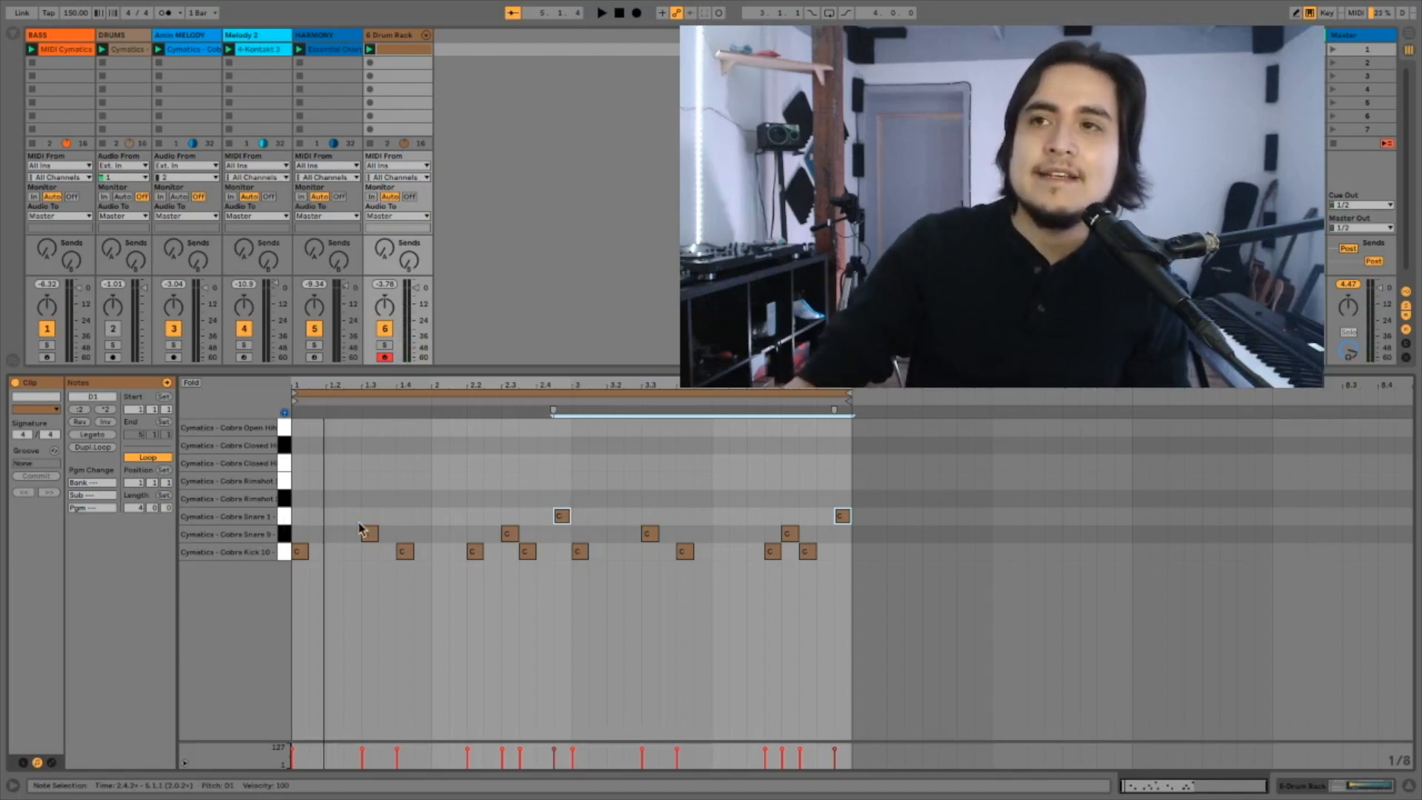
pyautogui.press('Up')
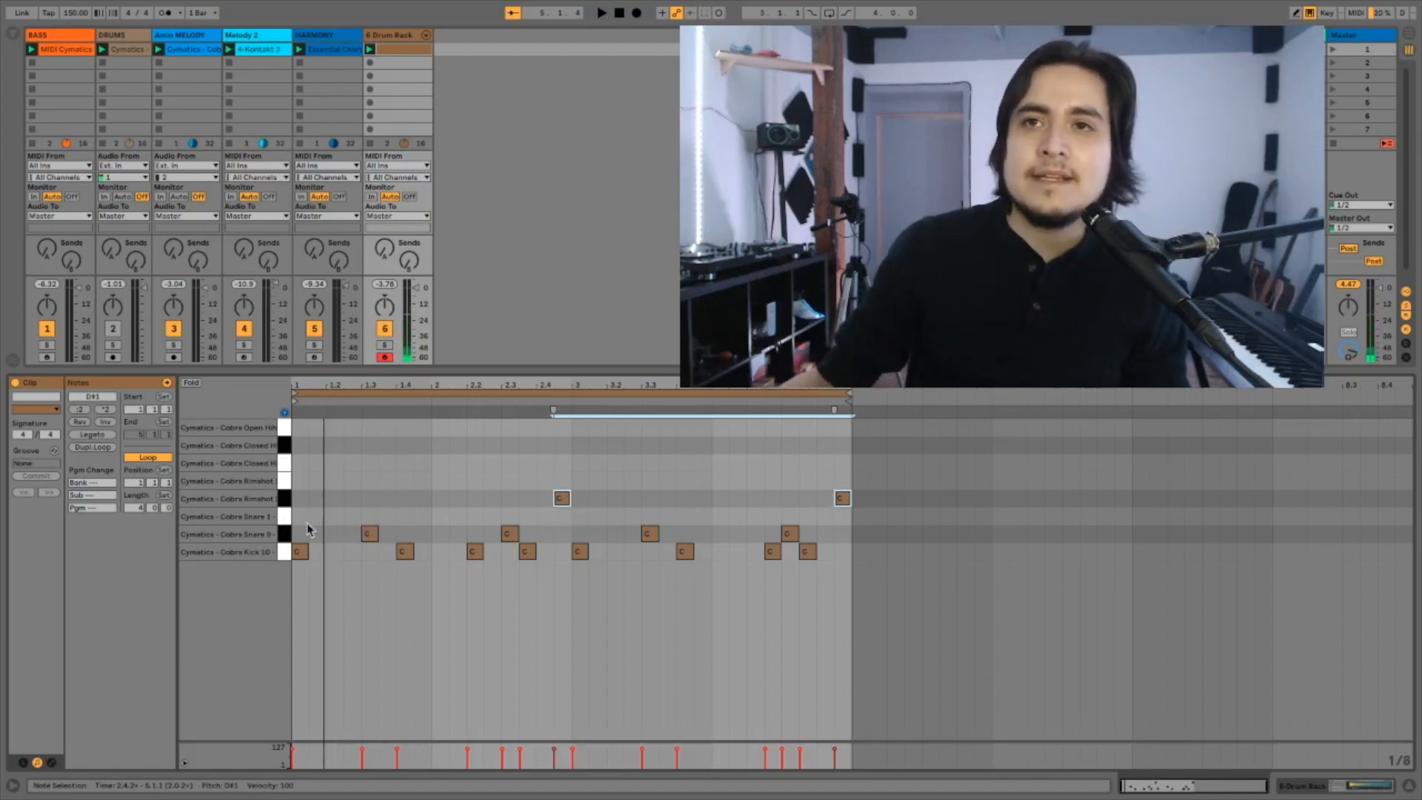
pyautogui.click(285, 534)
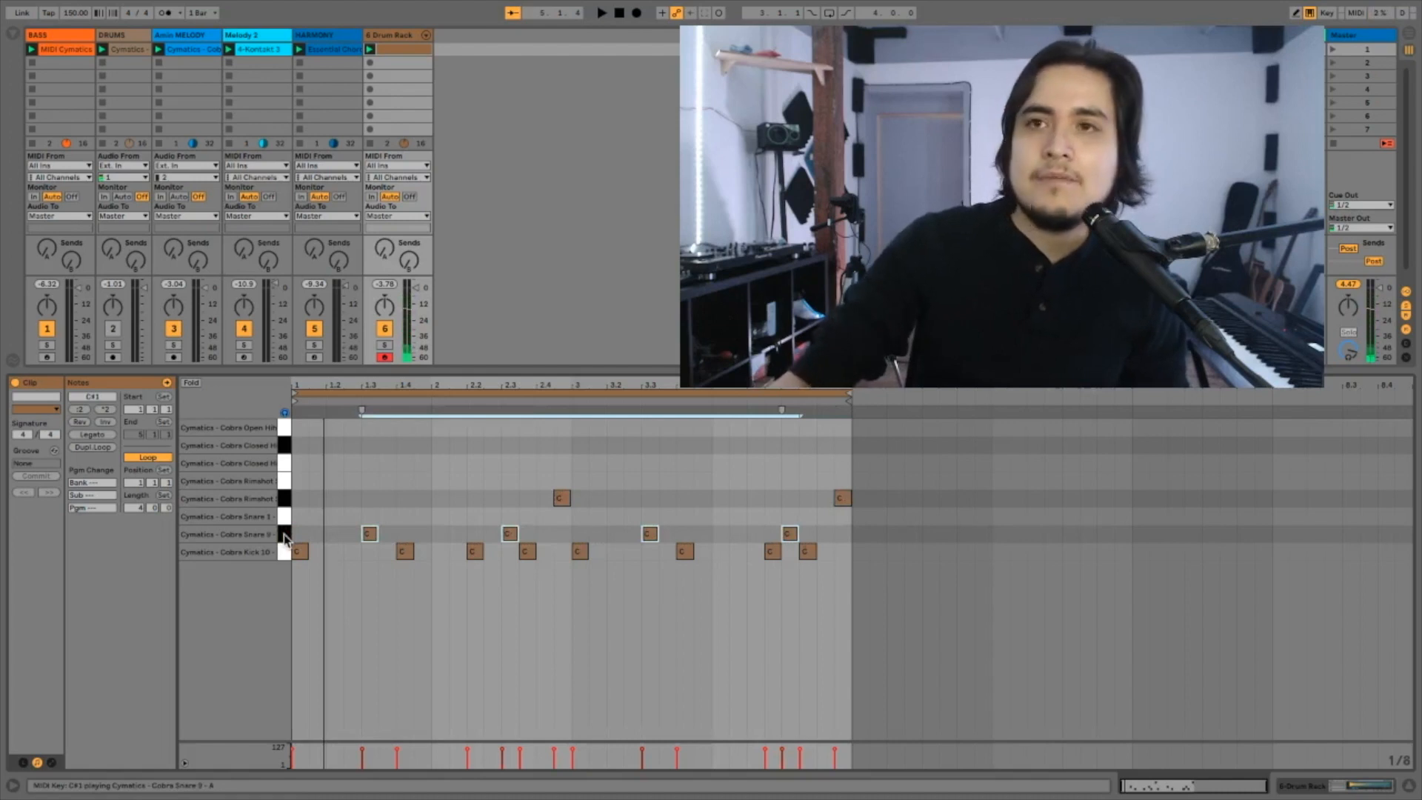
pyautogui.press('Up')
pyautogui.click(281, 504)
pyautogui.press('Down')
pyautogui.press('Down')
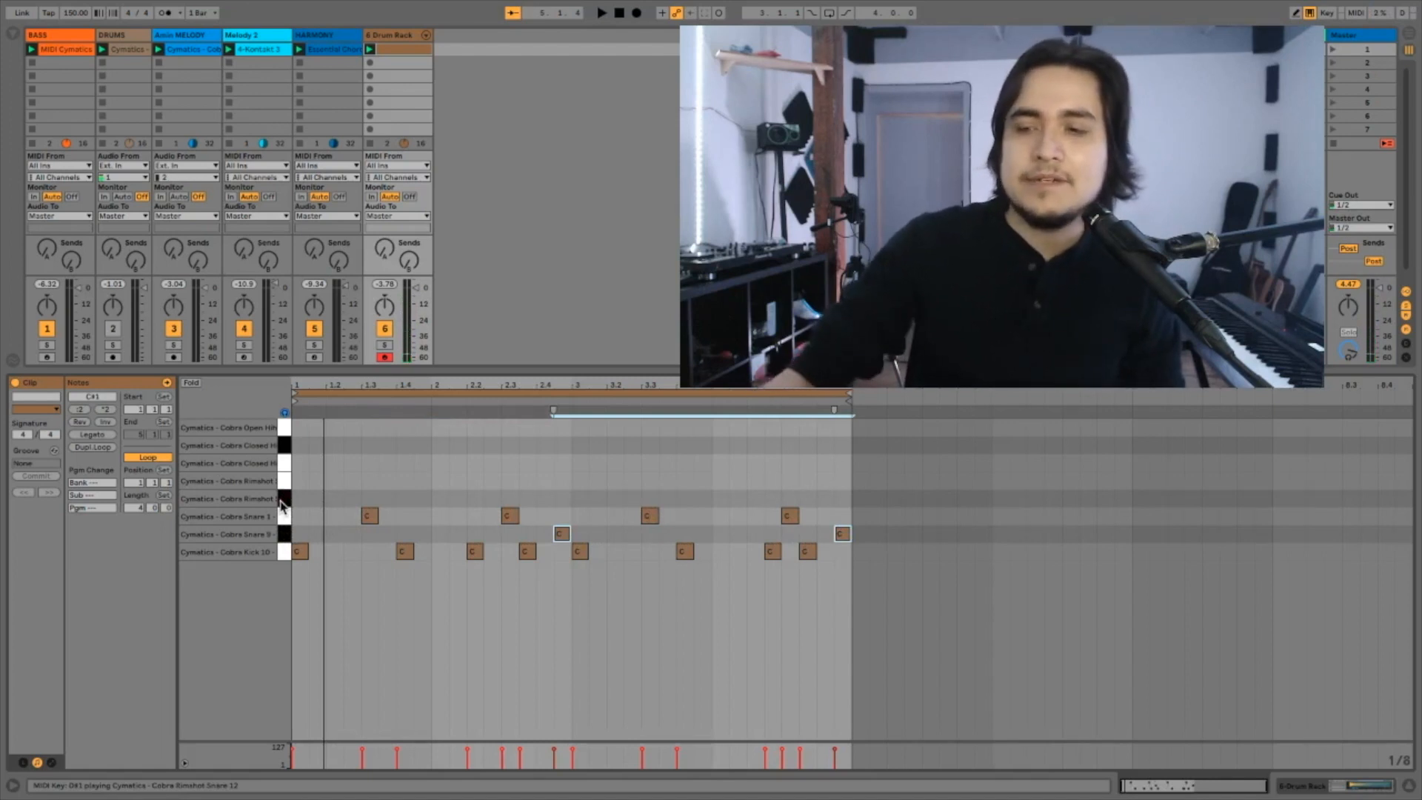
pyautogui.press('space')
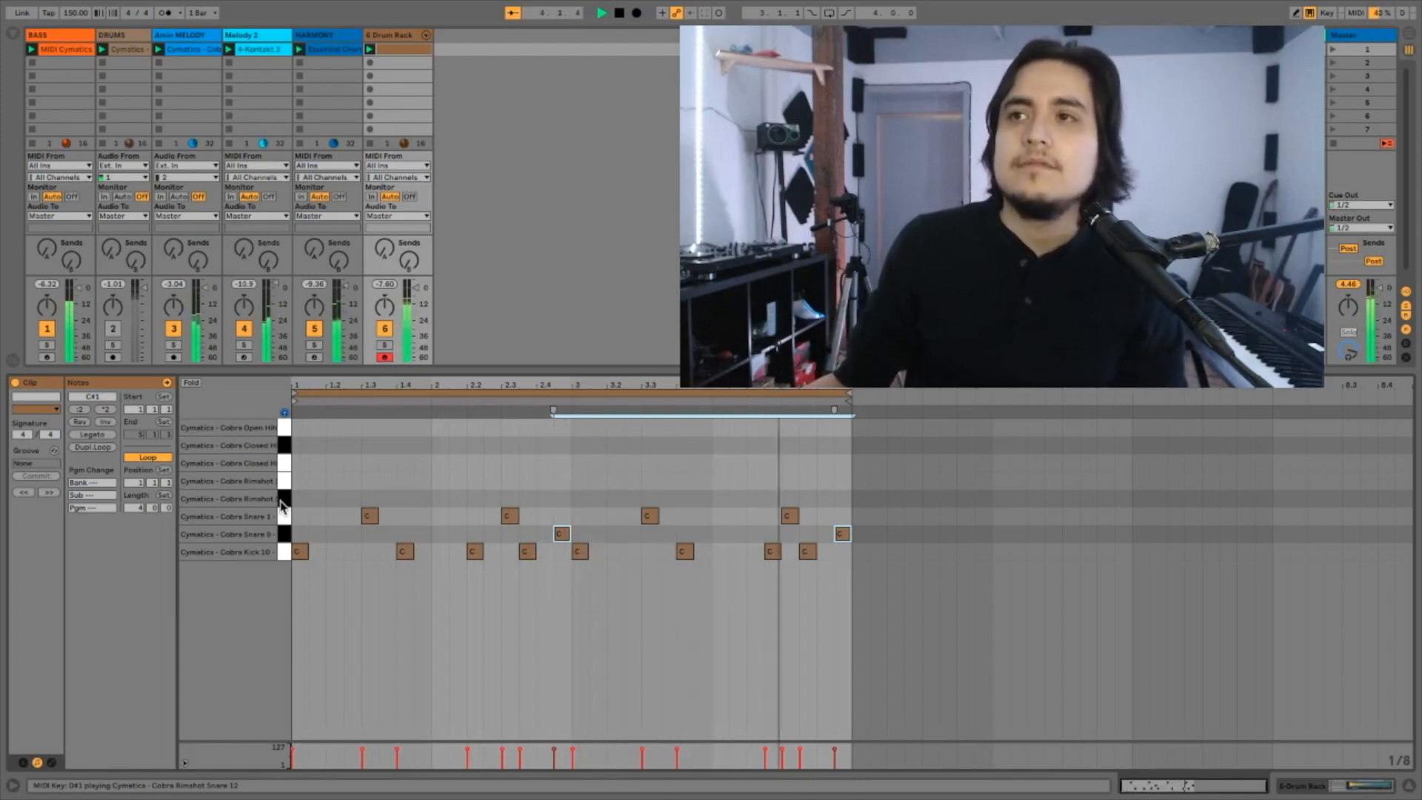
pyautogui.click(308, 475)
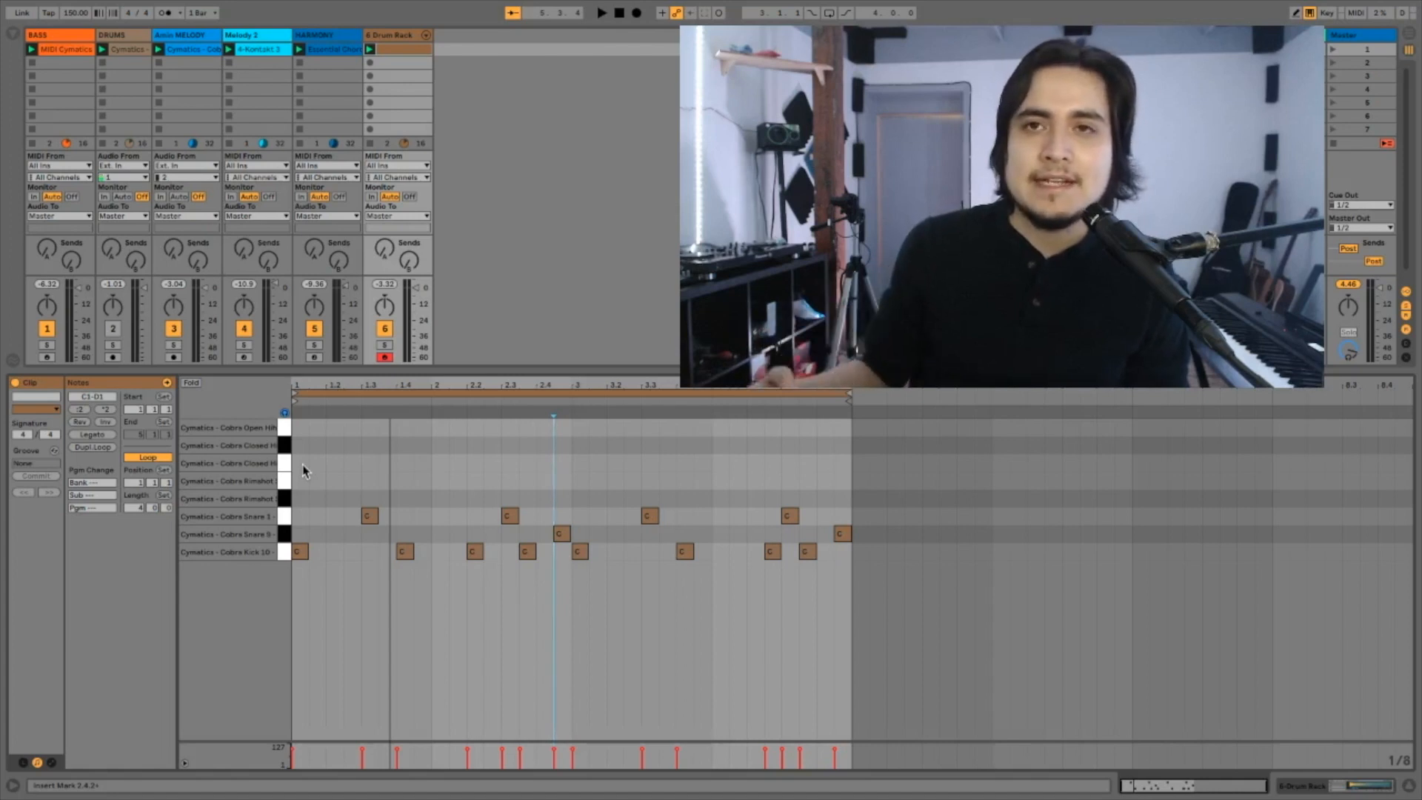
pyautogui.doubleClick(300, 464)
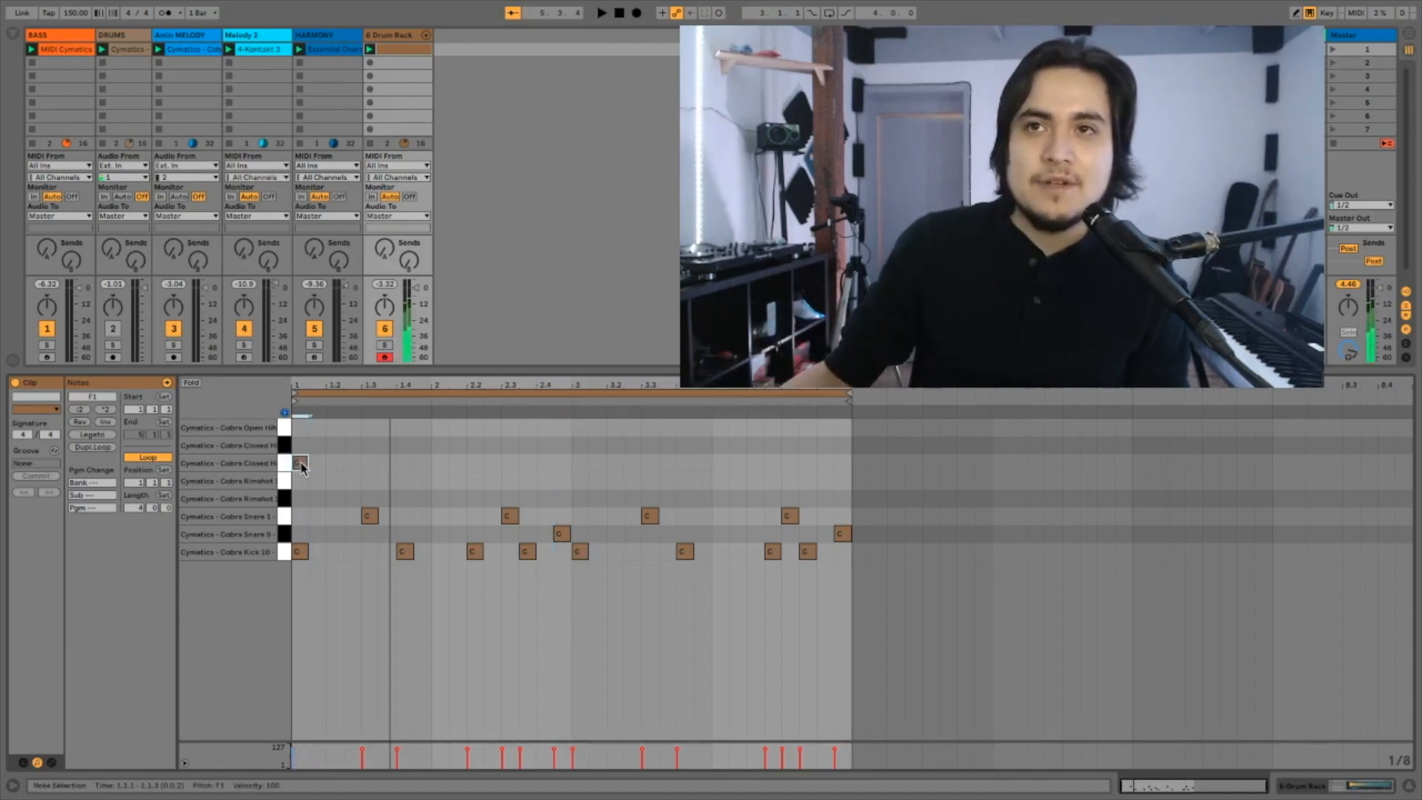
pyautogui.doubleClick(317, 465)
pyautogui.click(339, 462)
pyautogui.doubleClick(338, 463)
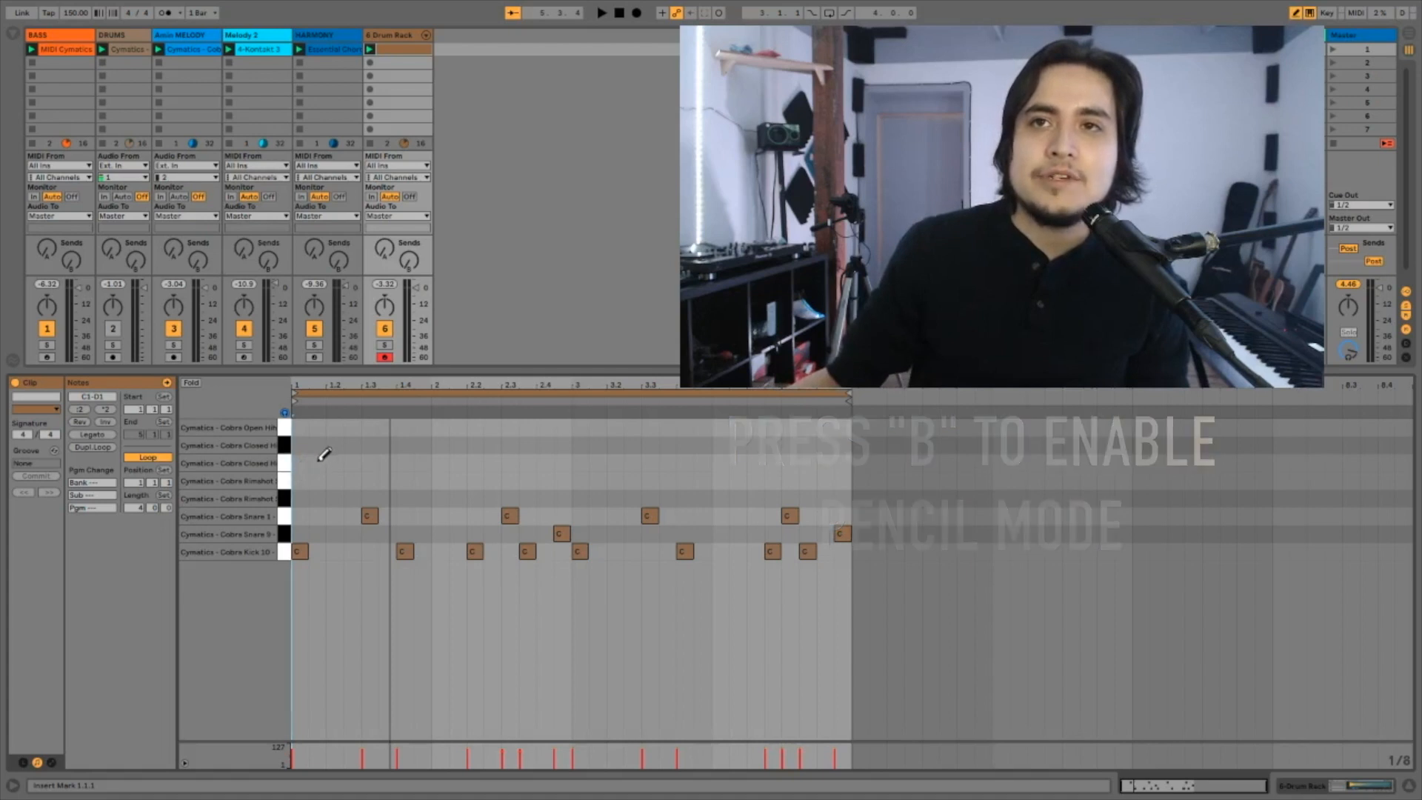
# - Draw continuous 1/8 closed hi-hat notes on F1 across all four bars and check them in playback
pyautogui.moveTo(301, 459); pyautogui.dragTo(845, 459)
pyautogui.press('space')
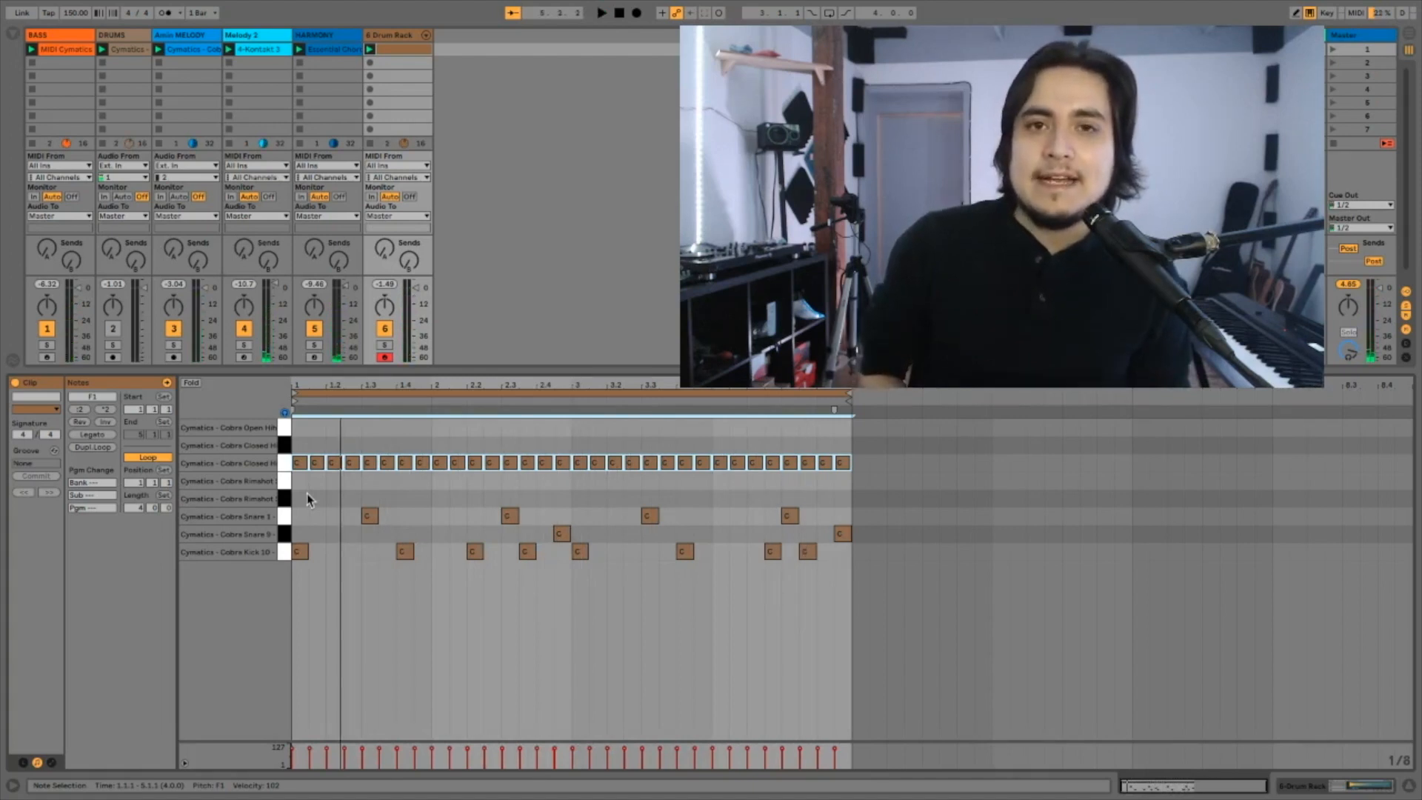
# - Enlarge the velocity lane, lower all closed hi-hat velocities to about 78, and play the pattern with the kick and snare
pyautogui.moveTo(438, 369); pyautogui.dragTo(438, 309)
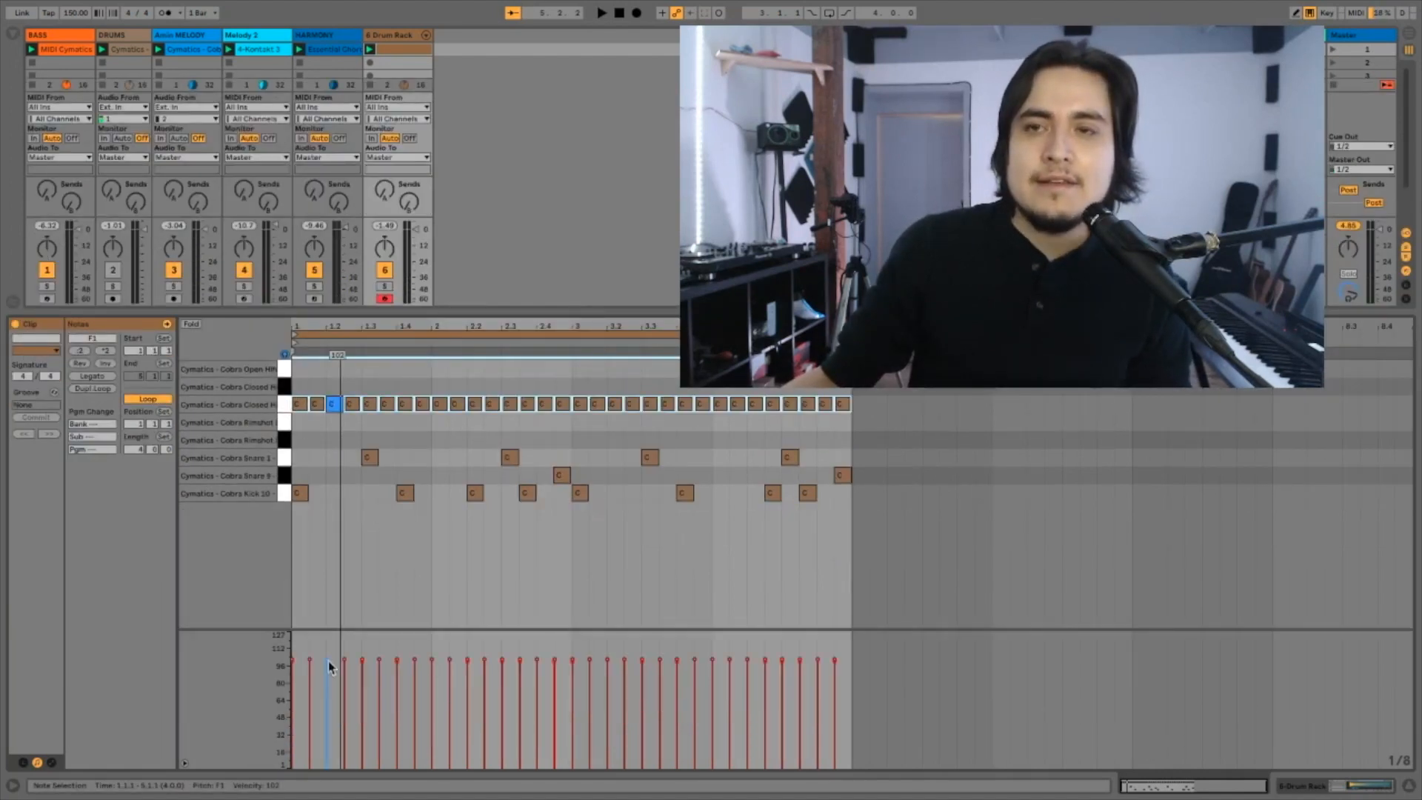
pyautogui.click(283, 406)
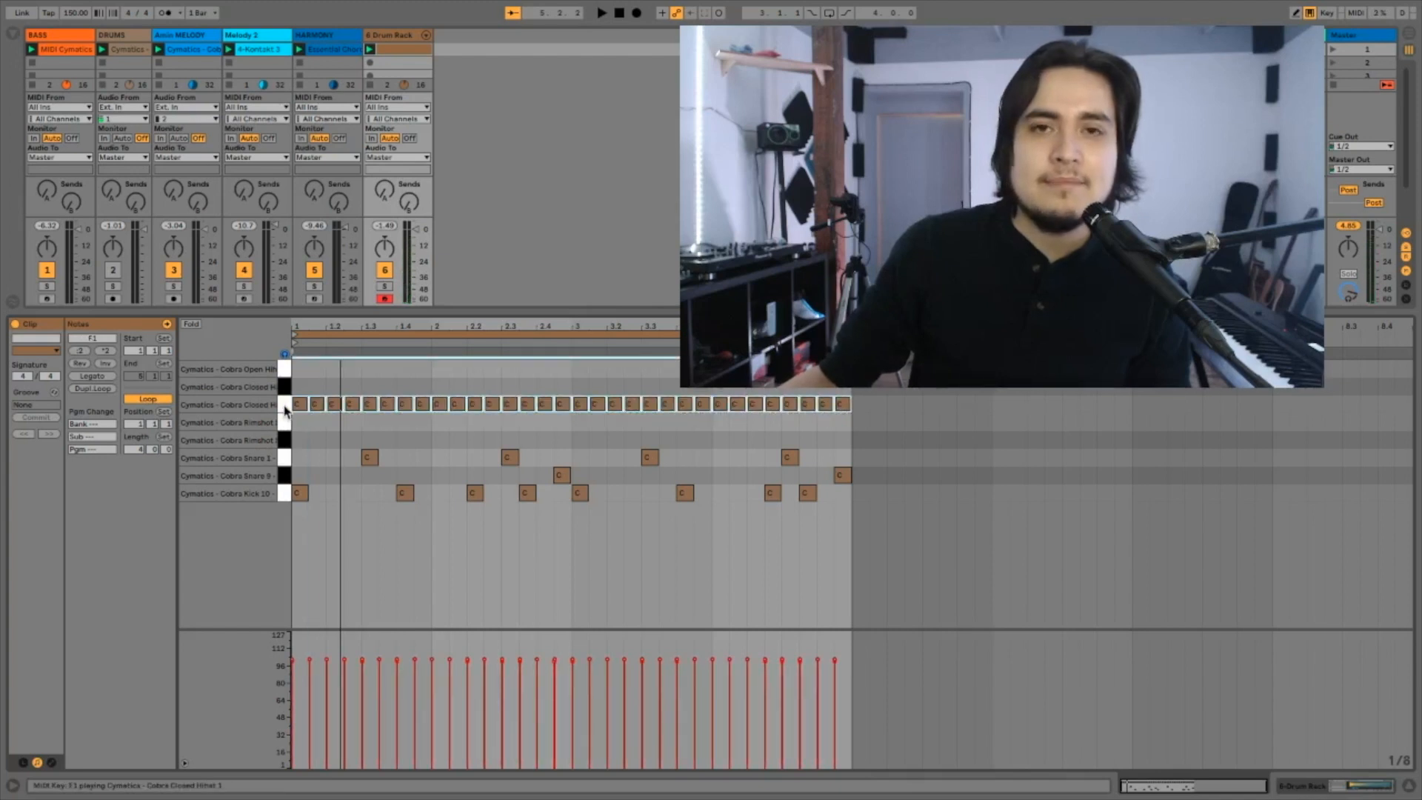
pyautogui.moveTo(394, 659)
pyautogui.mouseDown()
pyautogui.moveTo(394, 718)
pyautogui.moveTo(394, 686)
pyautogui.mouseUp()
pyautogui.click(286, 494)
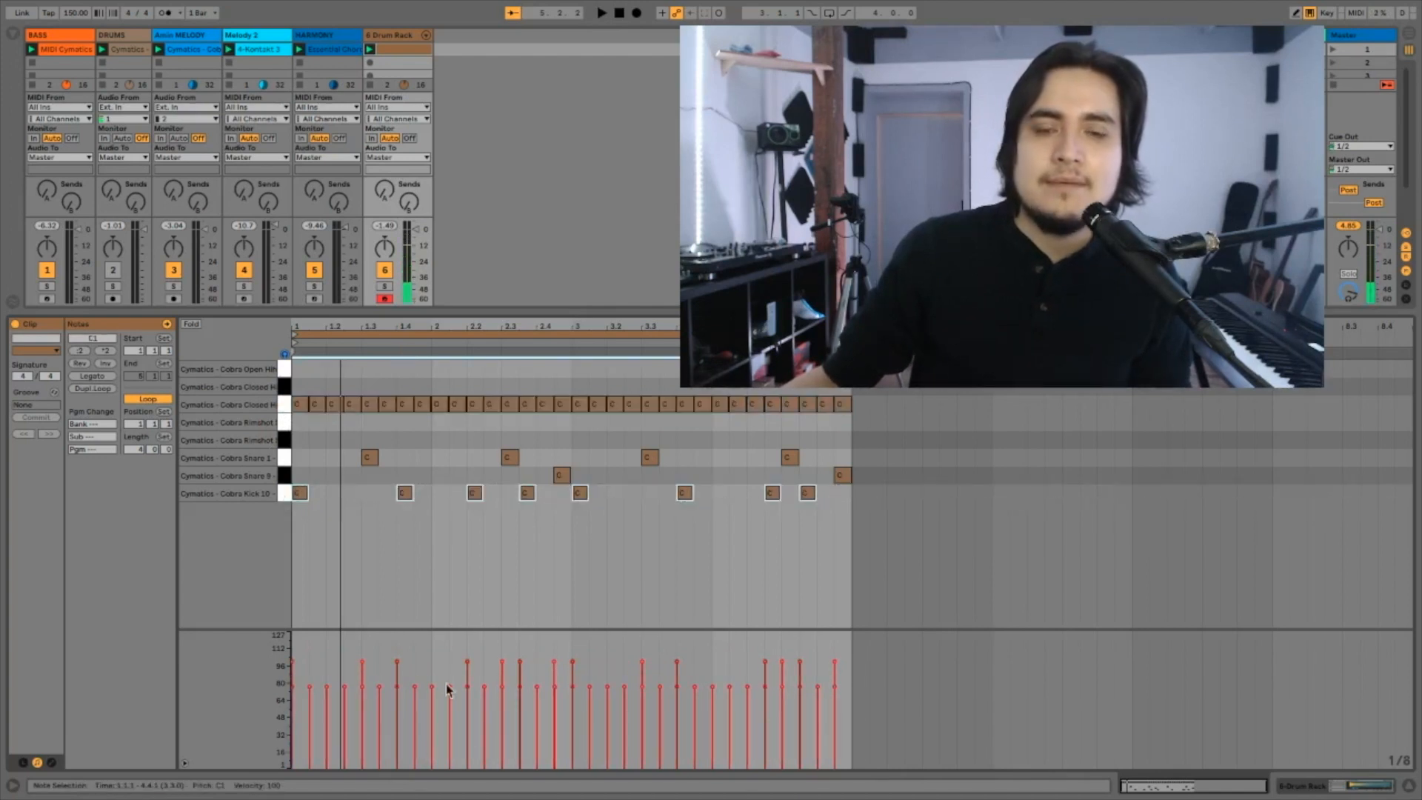
pyautogui.click(286, 457)
pyautogui.press('space')
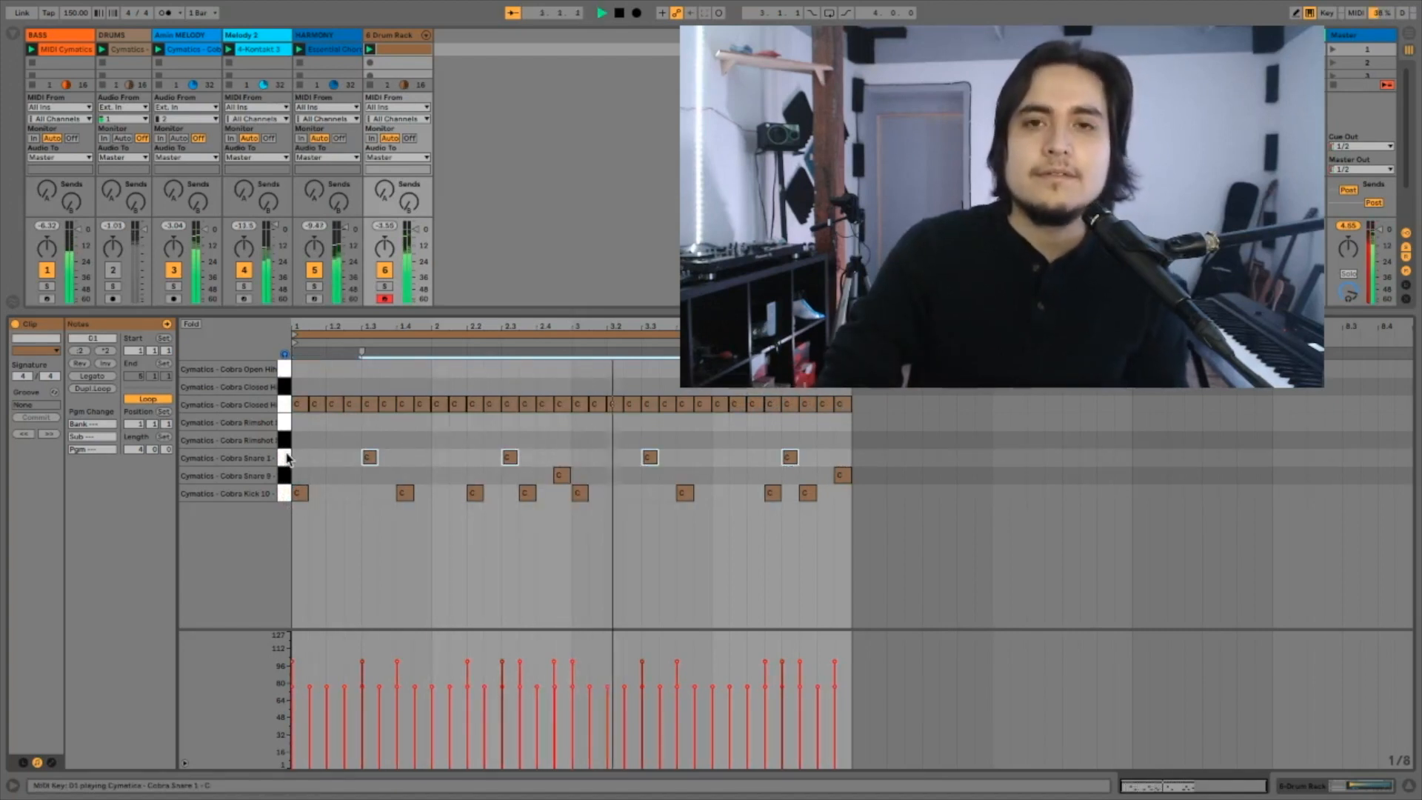
# - Stop playback and duplicate the first scene with all its clips
pyautogui.press('space')
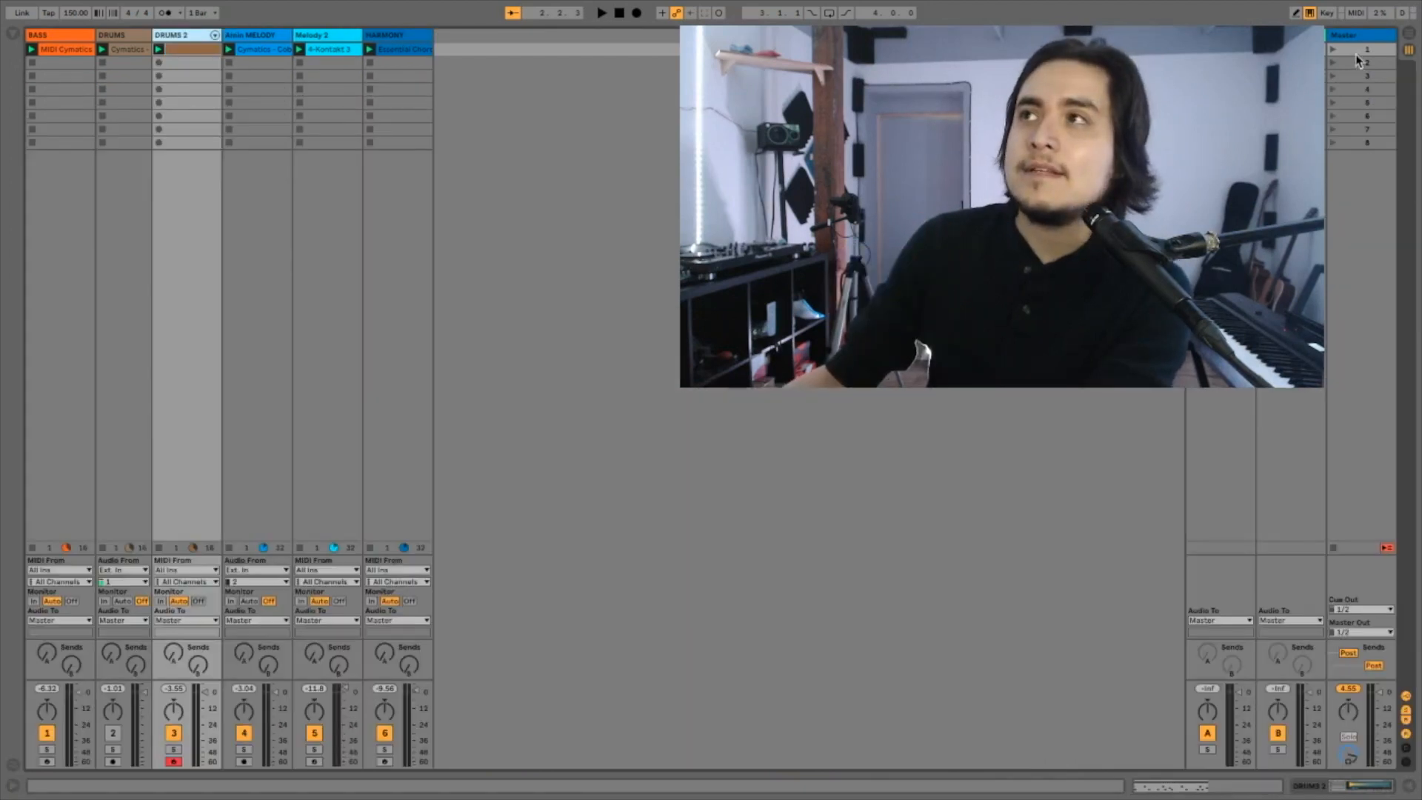
pyautogui.click(1359, 50)
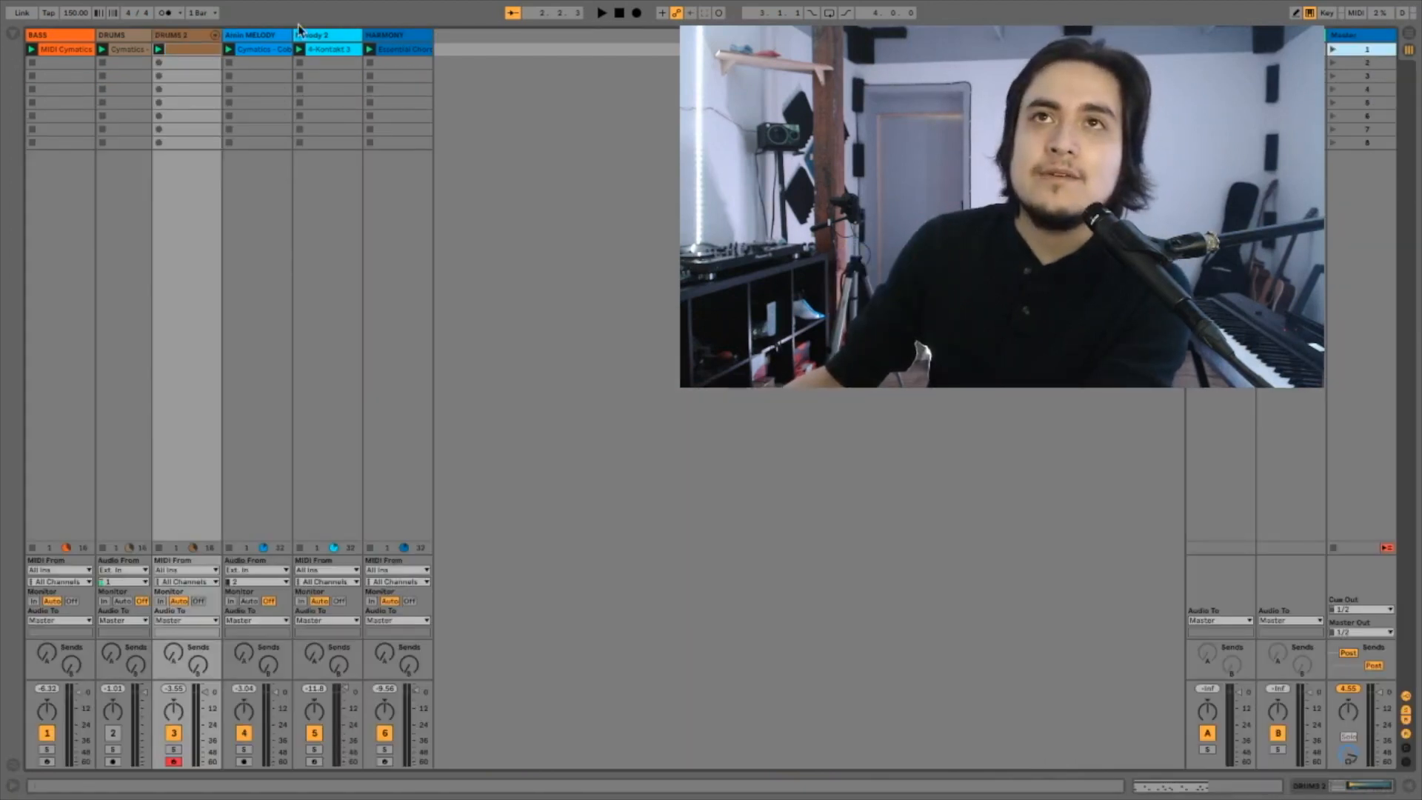
pyautogui.rightClick(1362, 52)
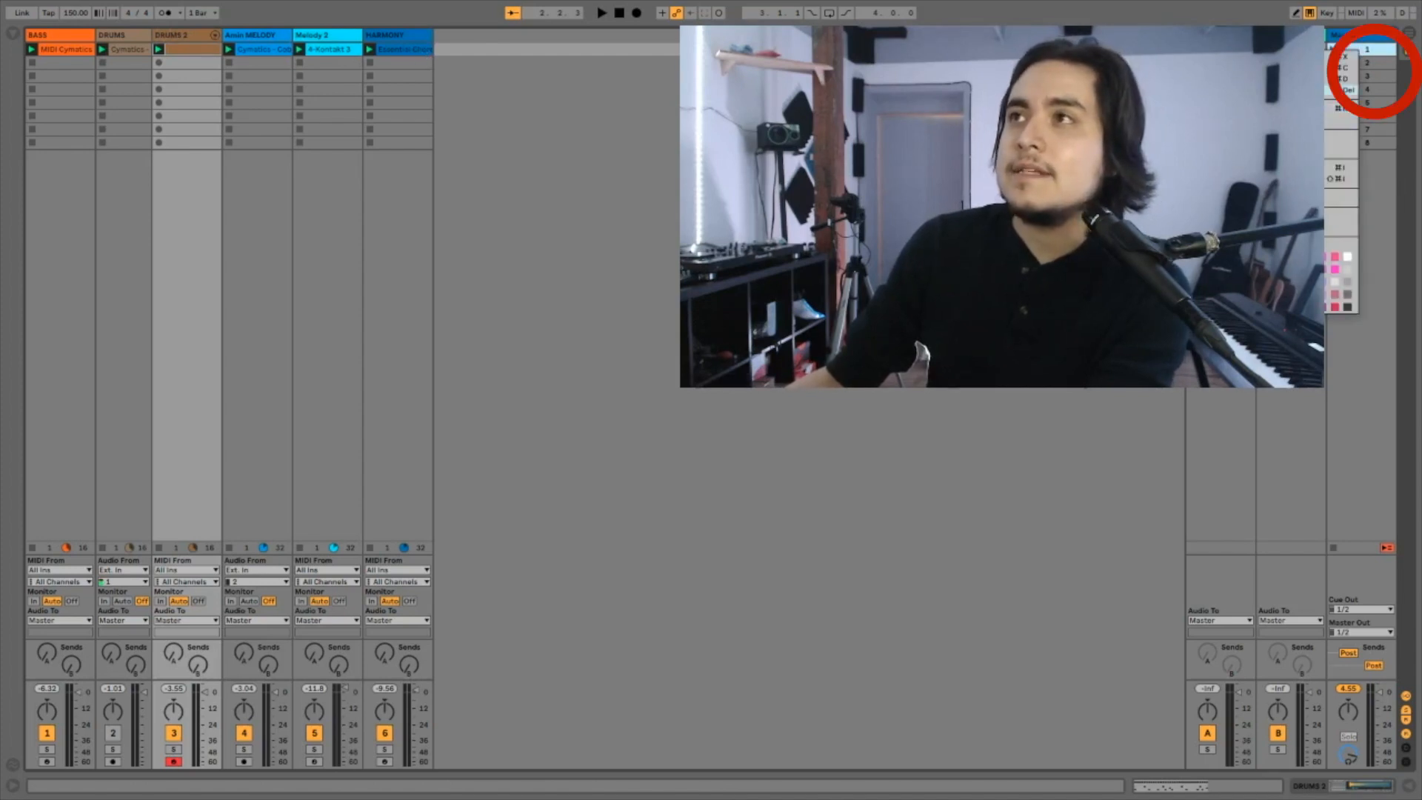
pyautogui.click(1343, 78)
# - Delete the Cymatics loop clip on the DRUMS track from the first scene and the DRUMS 2 clip from the duplicated scene
pyautogui.click(135, 51)
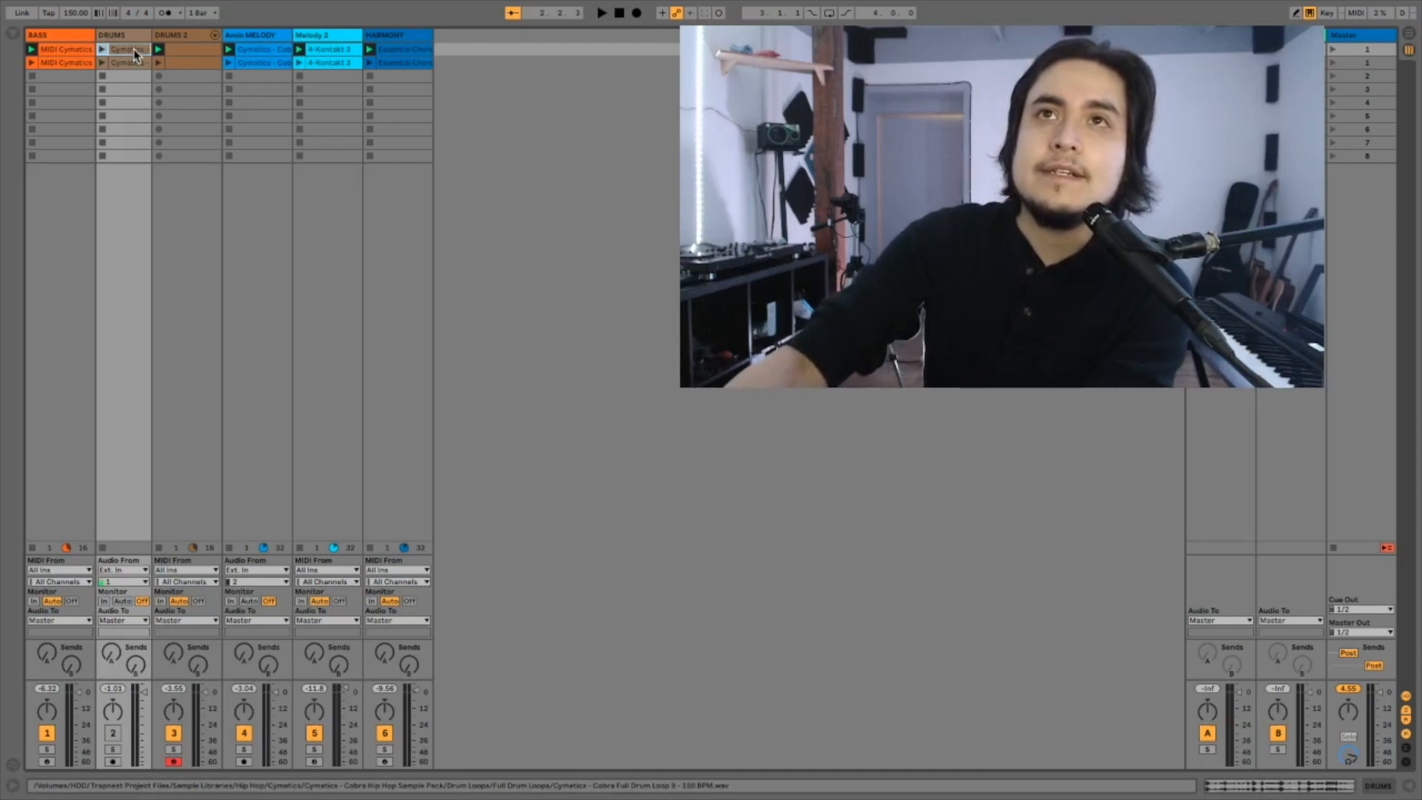
pyautogui.press('Delete')
pyautogui.click(180, 62)
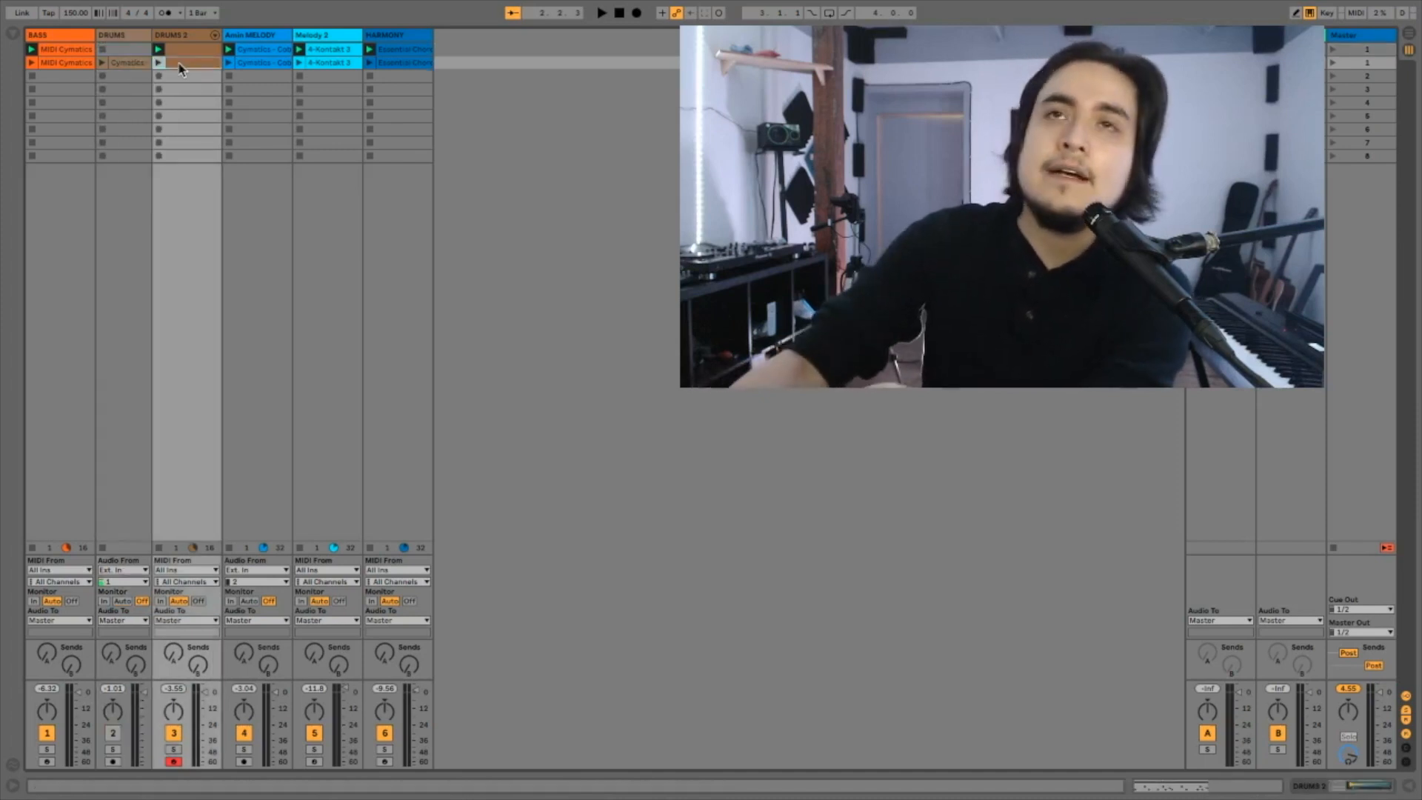
pyautogui.press('Delete')
# - Launch the two scenes in turn to compare the full Cymatics drum loop with the programmed drum pattern
pyautogui.click(1332, 64)
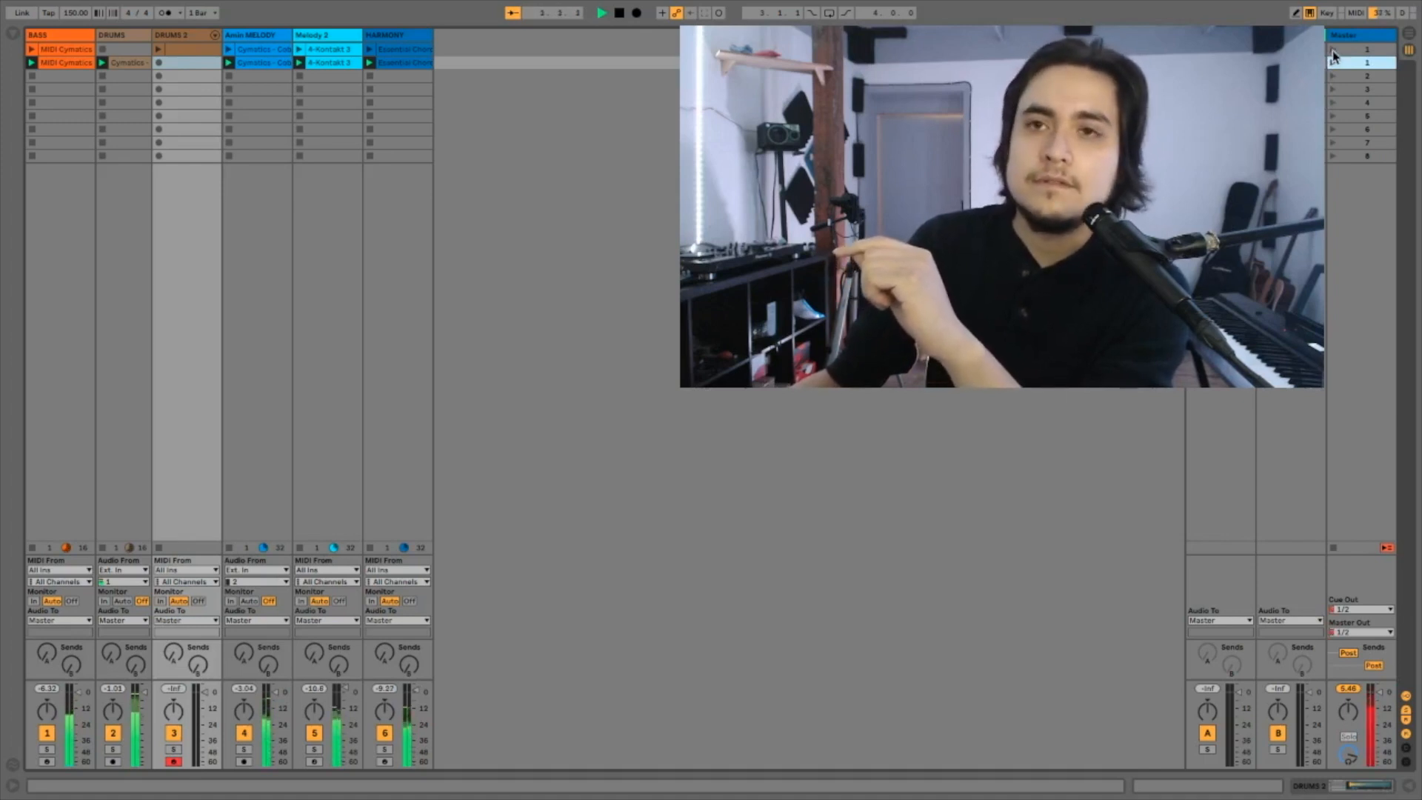
pyautogui.click(1331, 50)
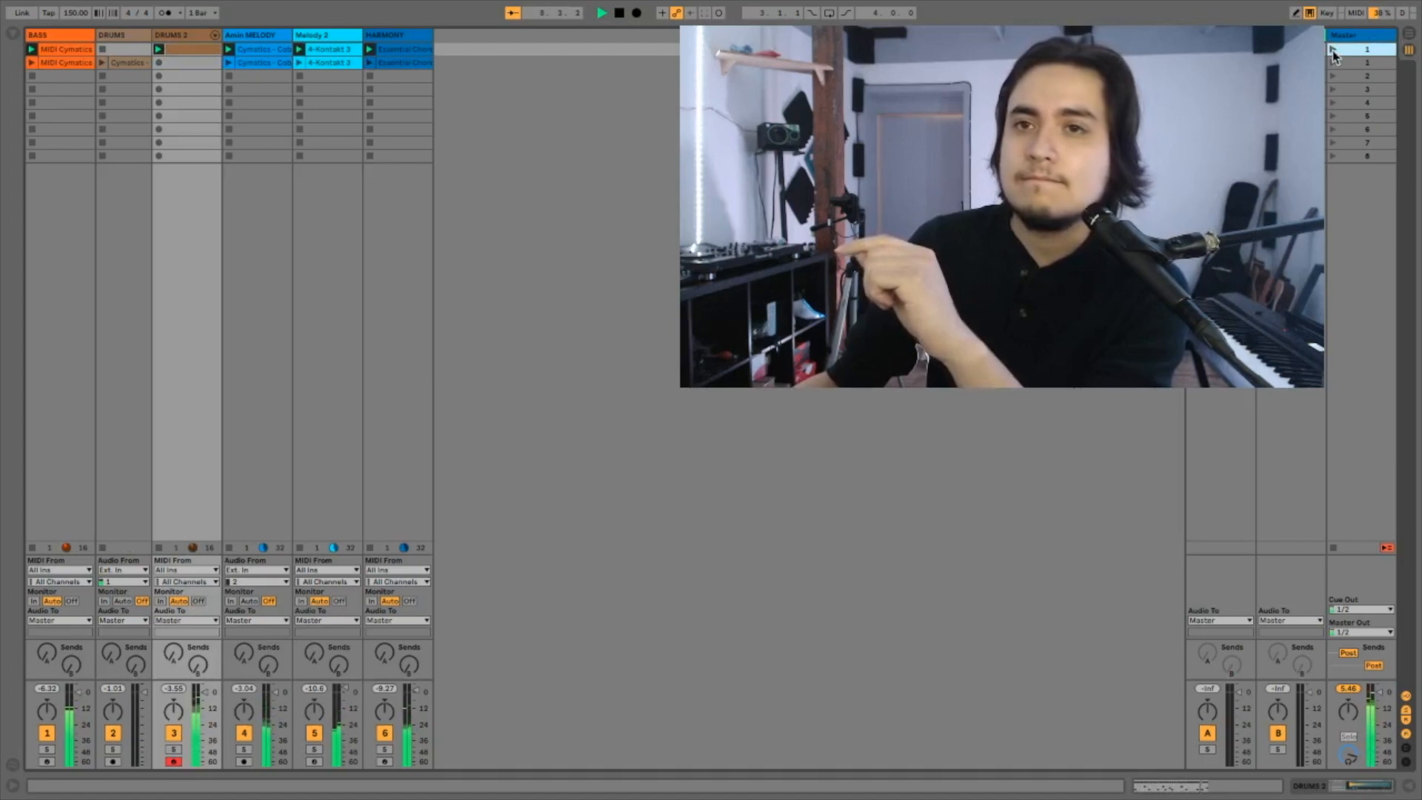
pyautogui.click(1331, 63)
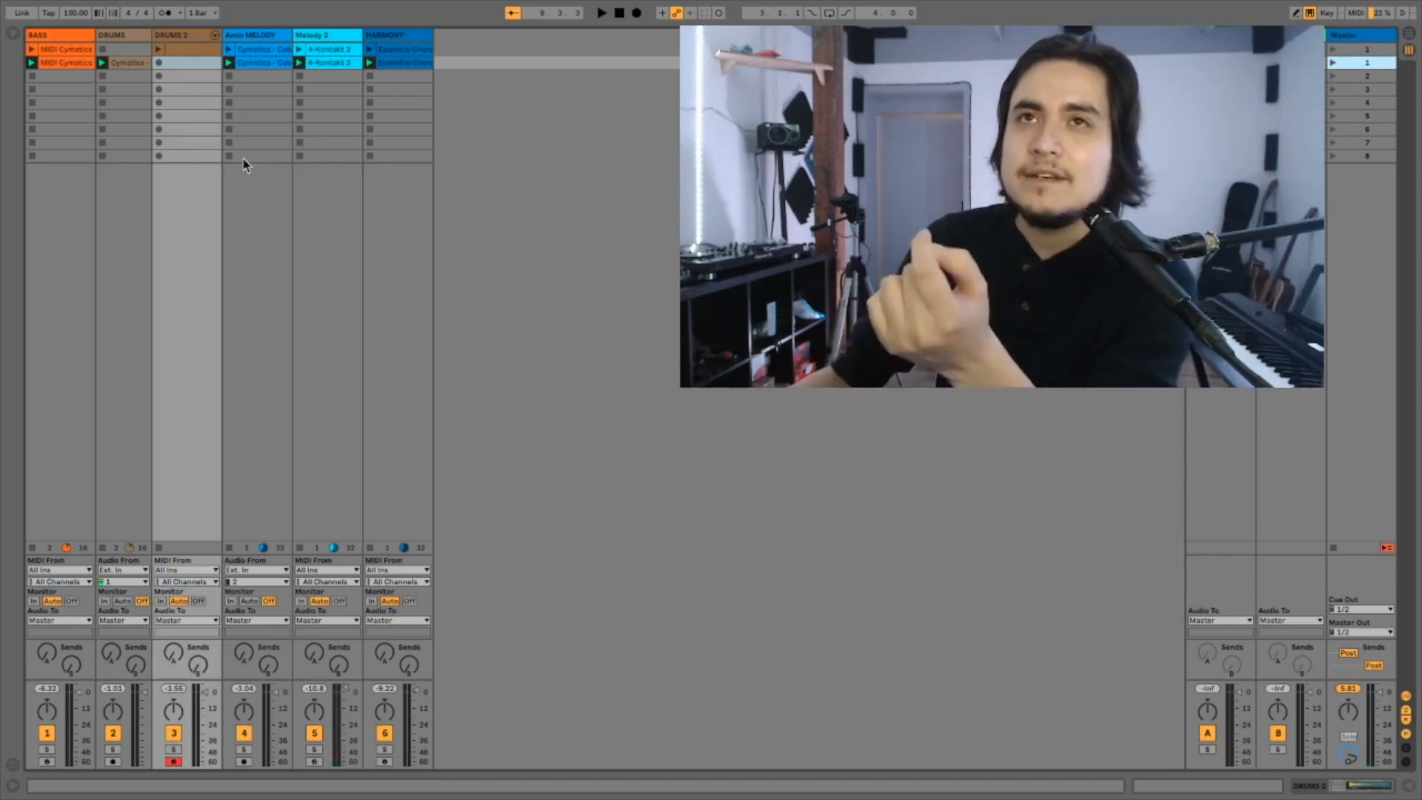
# - Open the DRUMS 2 clip in an enlarged note editor and duplicate the clip into the slot below
pyautogui.click(201, 53)
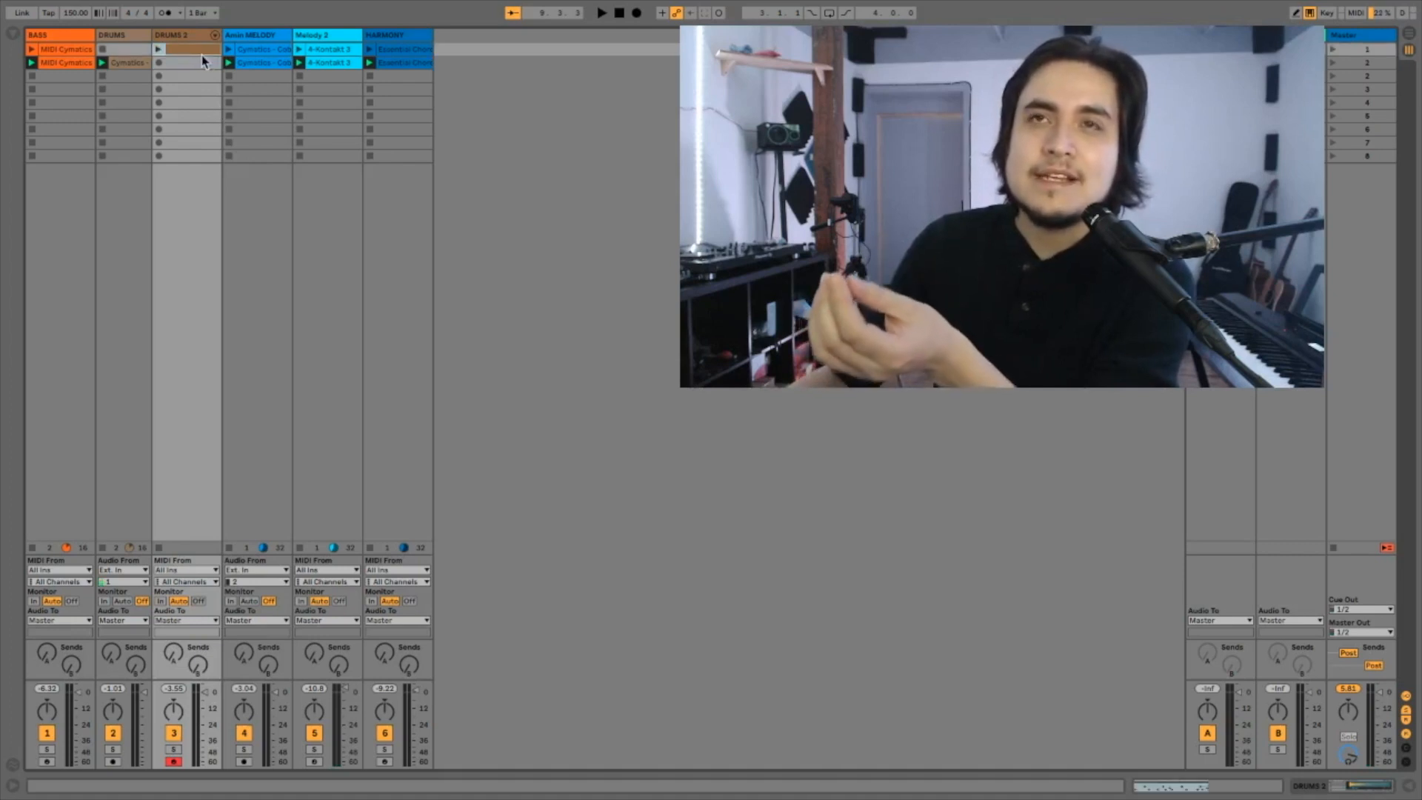
pyautogui.doubleClick(201, 51)
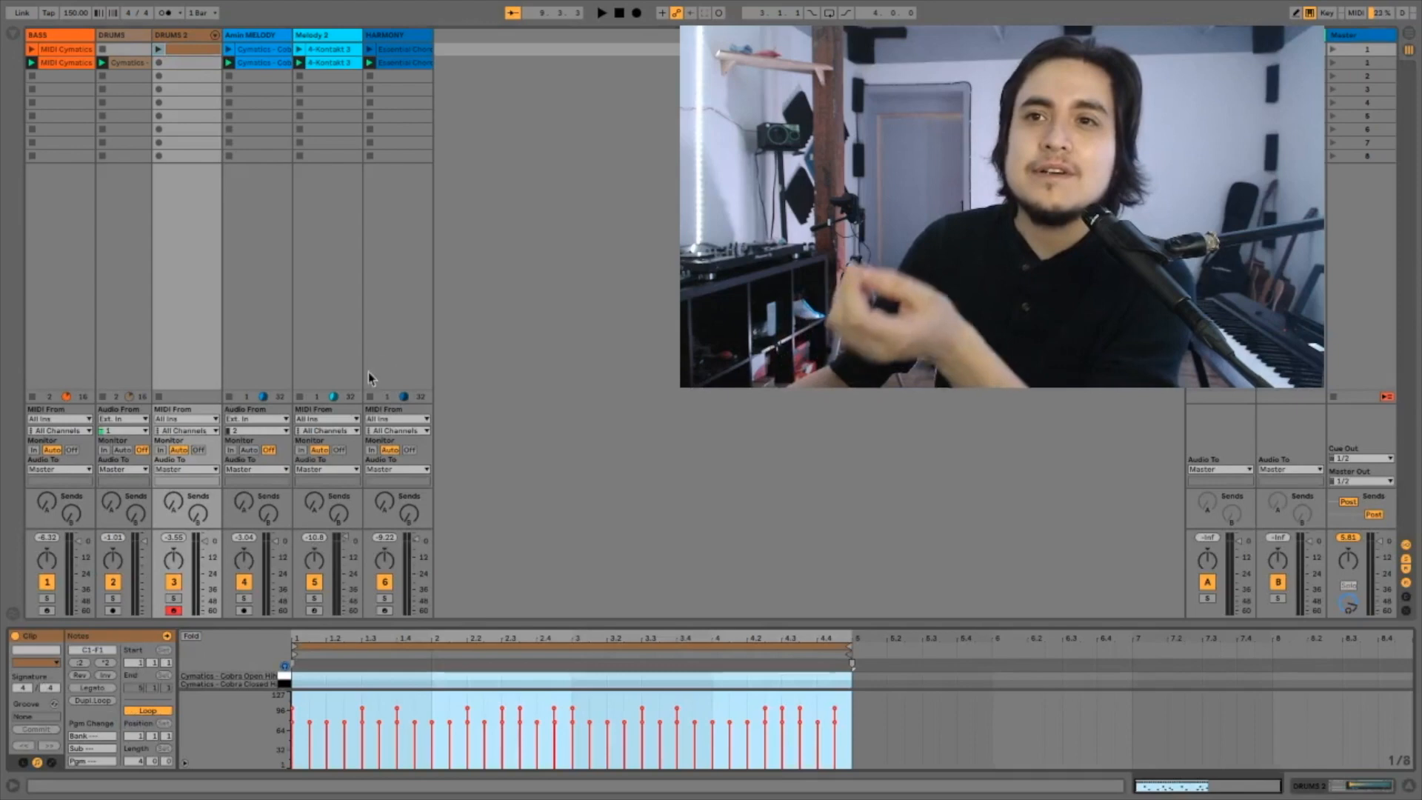
pyautogui.moveTo(392, 620); pyautogui.dragTo(408, 357)
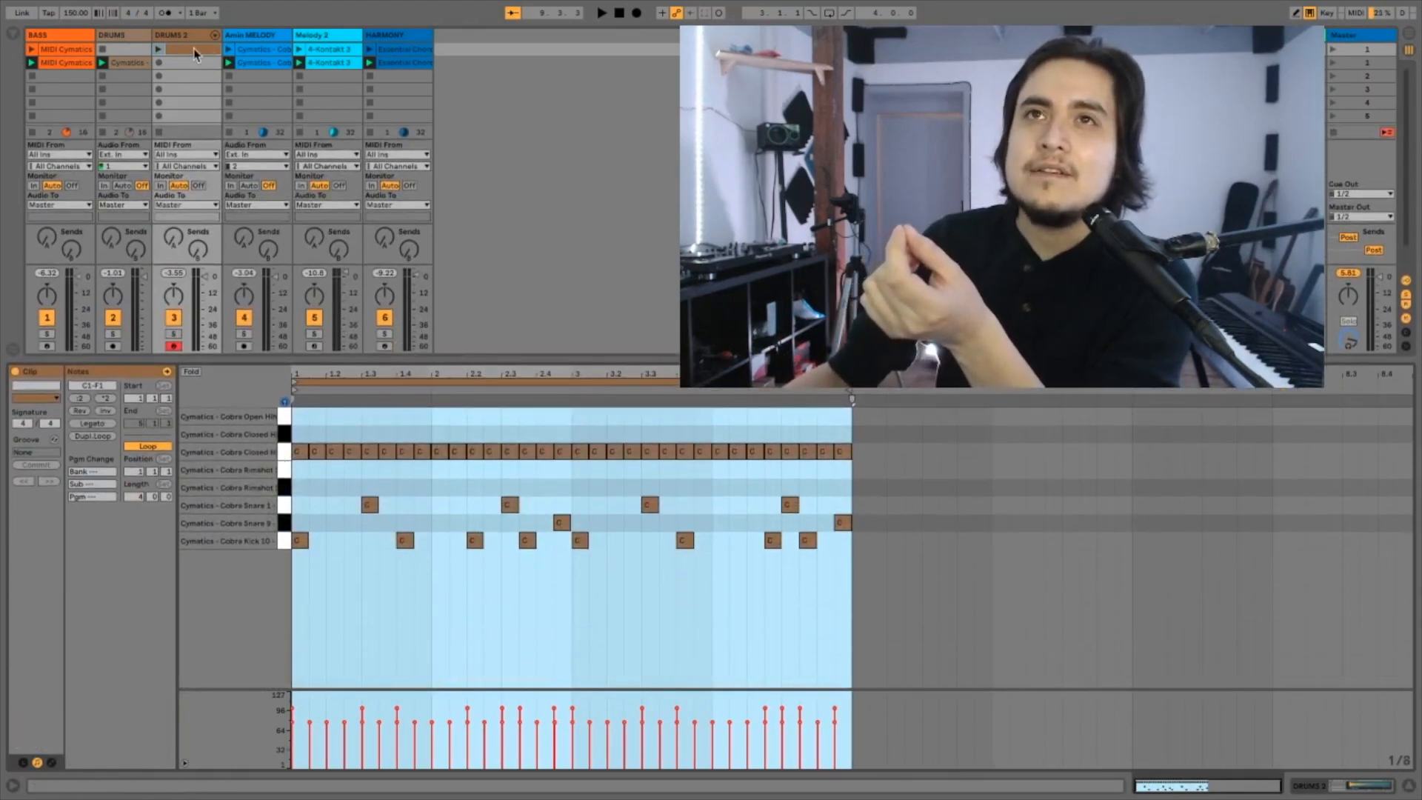
pyautogui.click(193, 51)
pyautogui.moveTo(193, 47)
pyautogui.mouseDown()
pyautogui.moveTo(194, 59)
pyautogui.moveTo(197, 48)
pyautogui.mouseUp()
pyautogui.rightClick(197, 47)
pyautogui.click(229, 79)
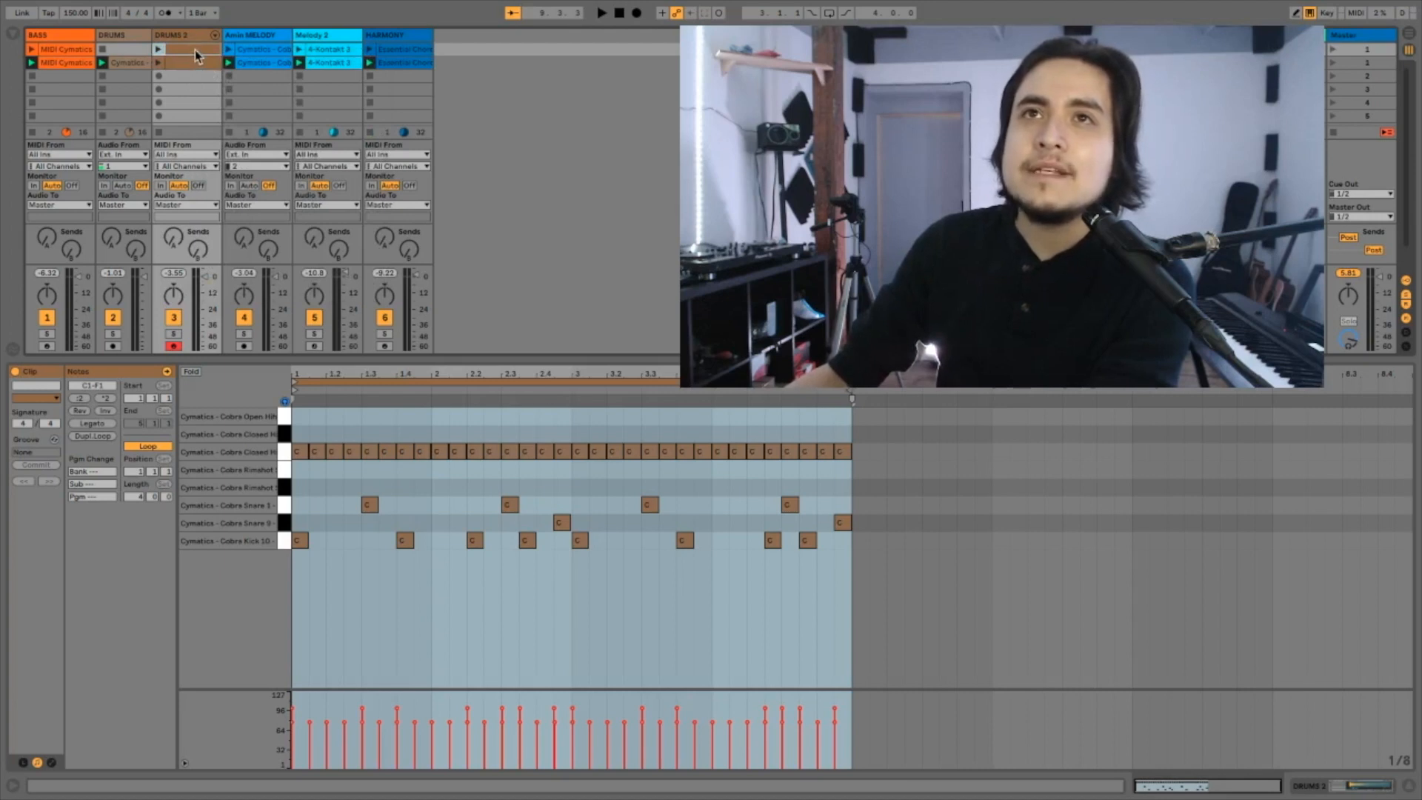
# - Delete the F1 closed hi-hat notes from the original DRUMS 2 clip and all kick and snare notes from its duplicate
pyautogui.click(284, 455)
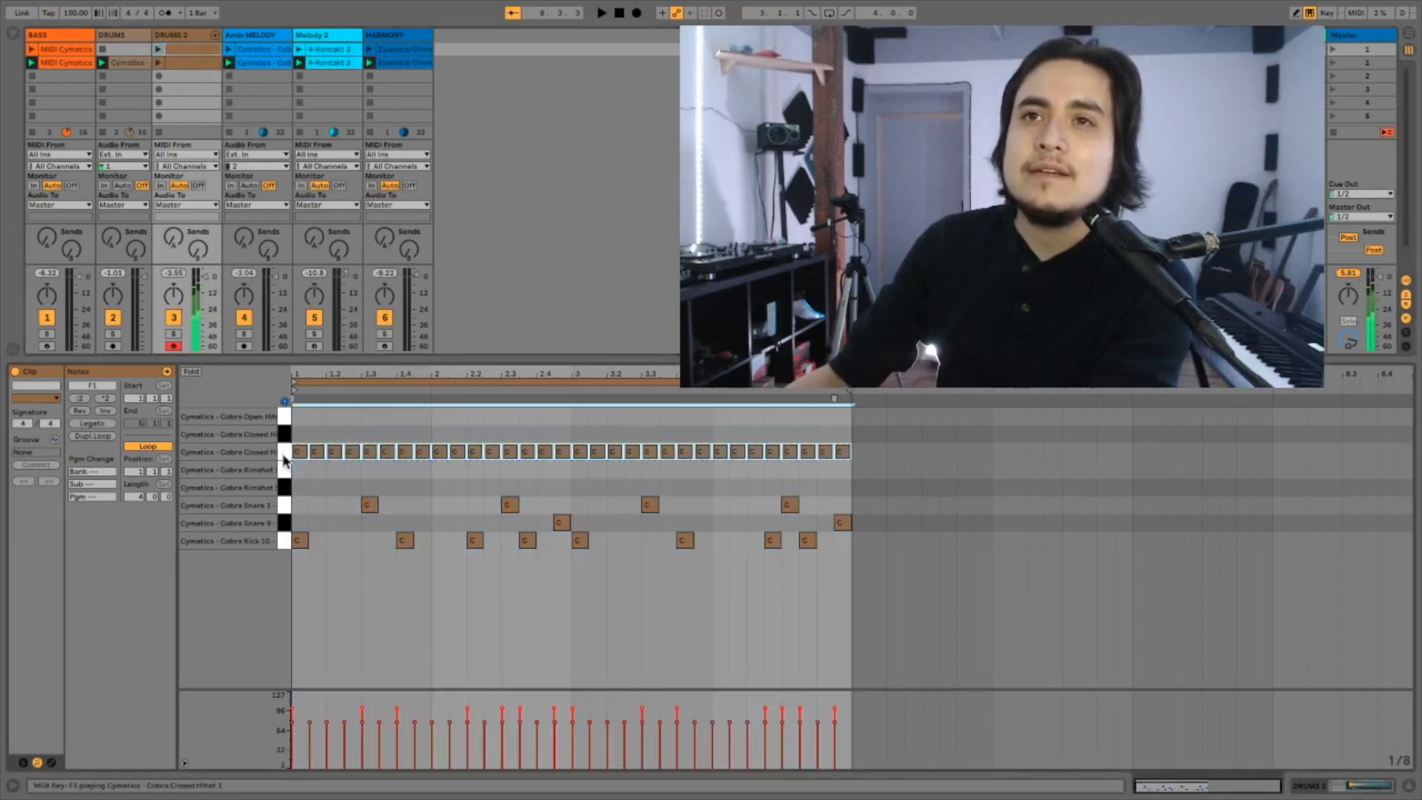
pyautogui.press('Delete')
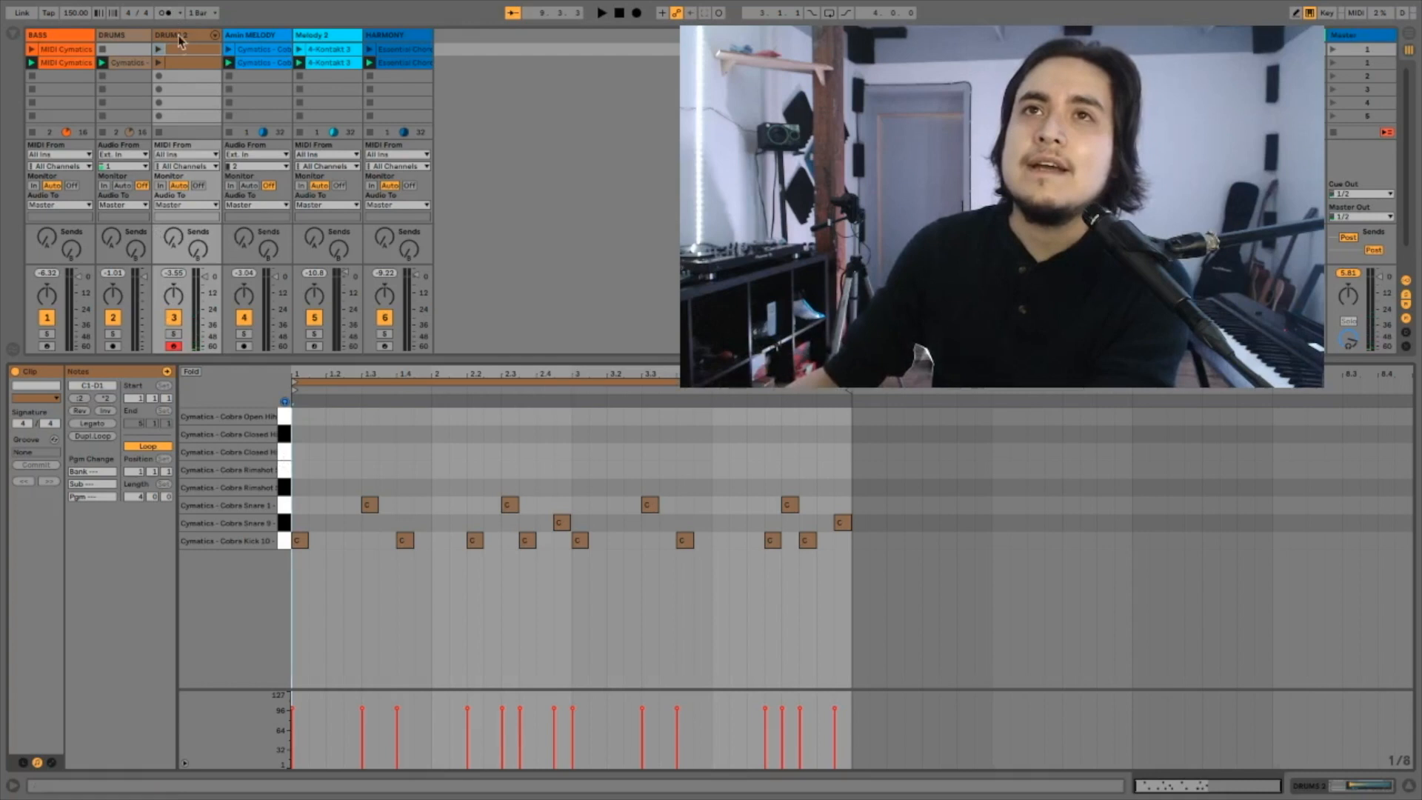
pyautogui.hotkey('ctrl', 'z')
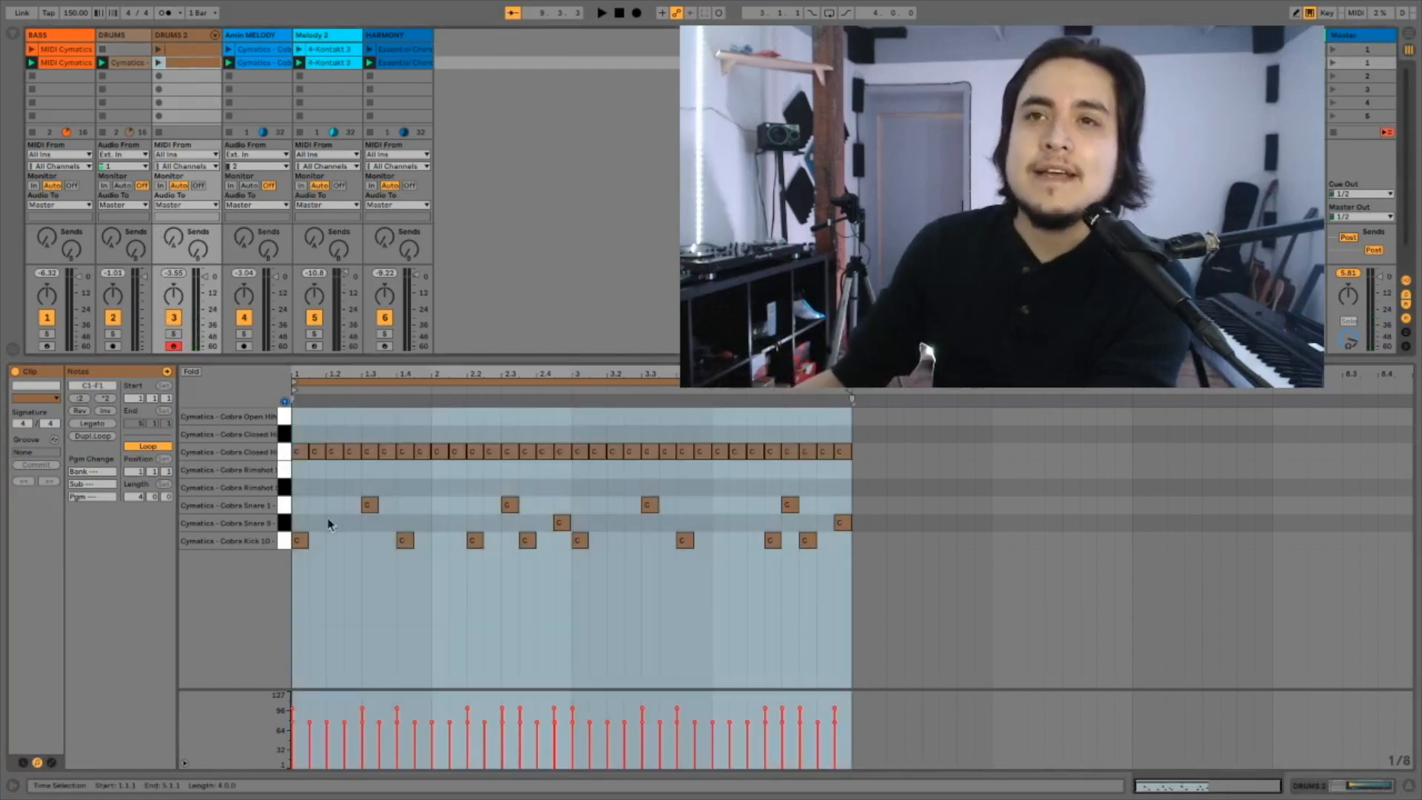
pyautogui.moveTo(301, 502); pyautogui.dragTo(854, 596)
pyautogui.press('Delete')
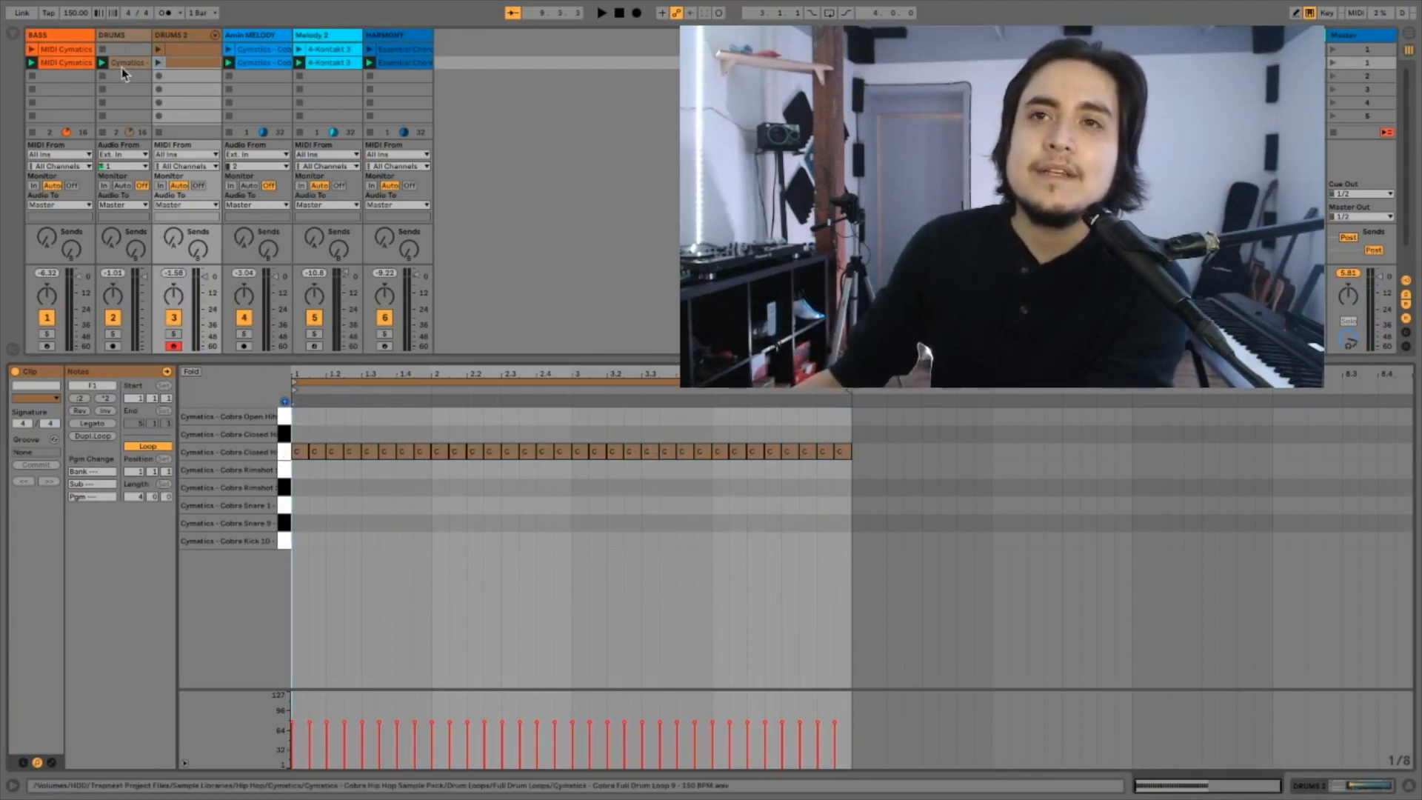
# - Play the second scene with the hi-hat clip, then examine the Cymatics drum loop's waveform and hear the loop soloed
pyautogui.click(1331, 63)
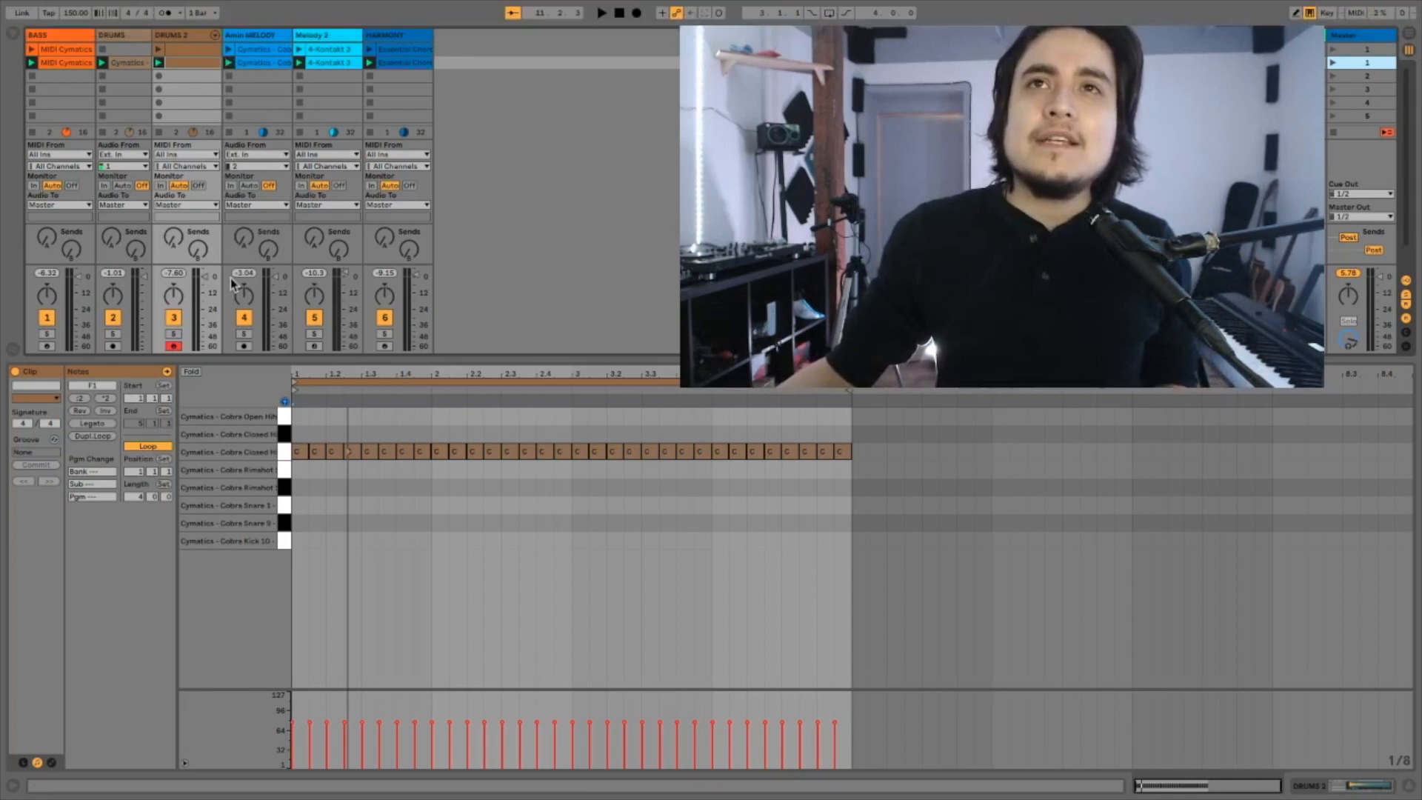
pyautogui.click(143, 64)
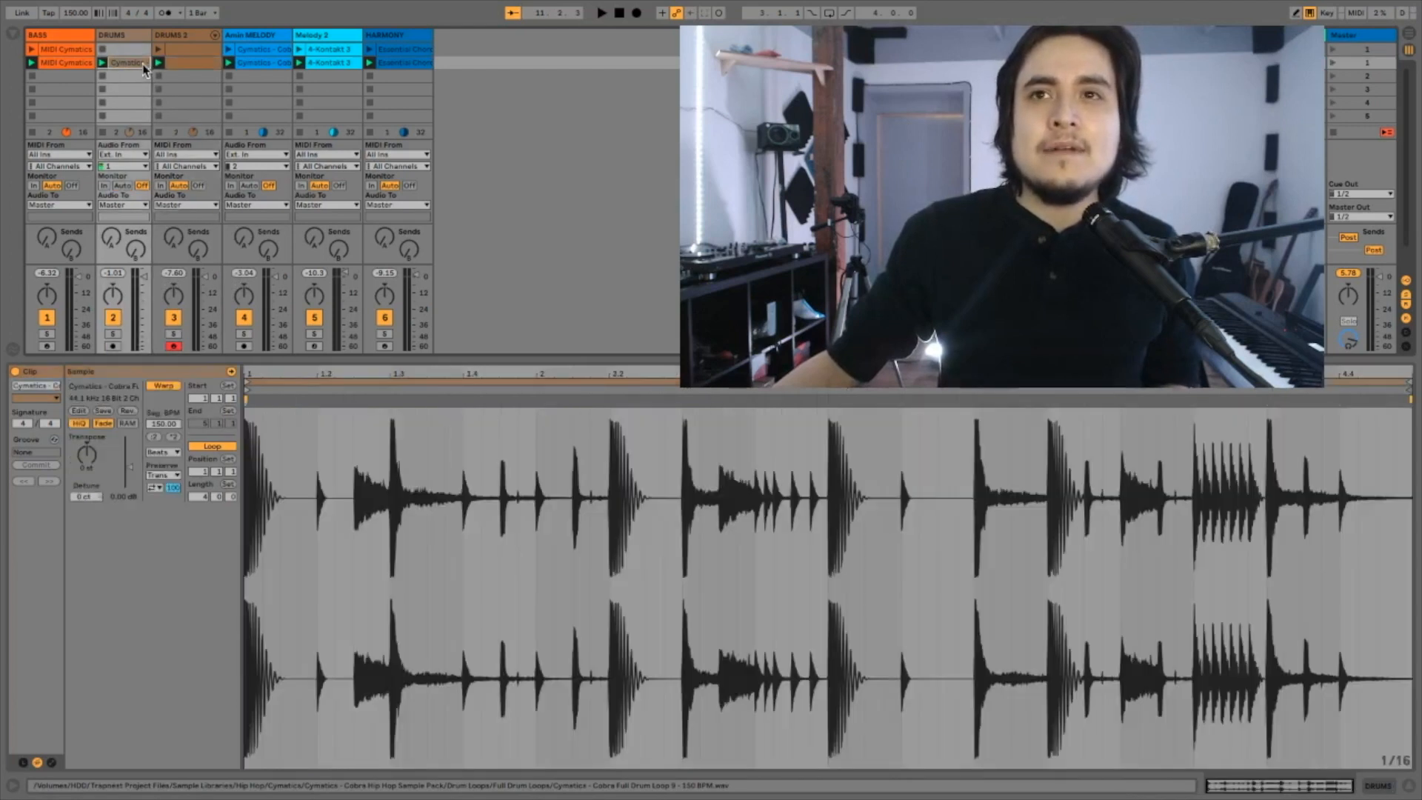
pyautogui.click(180, 50)
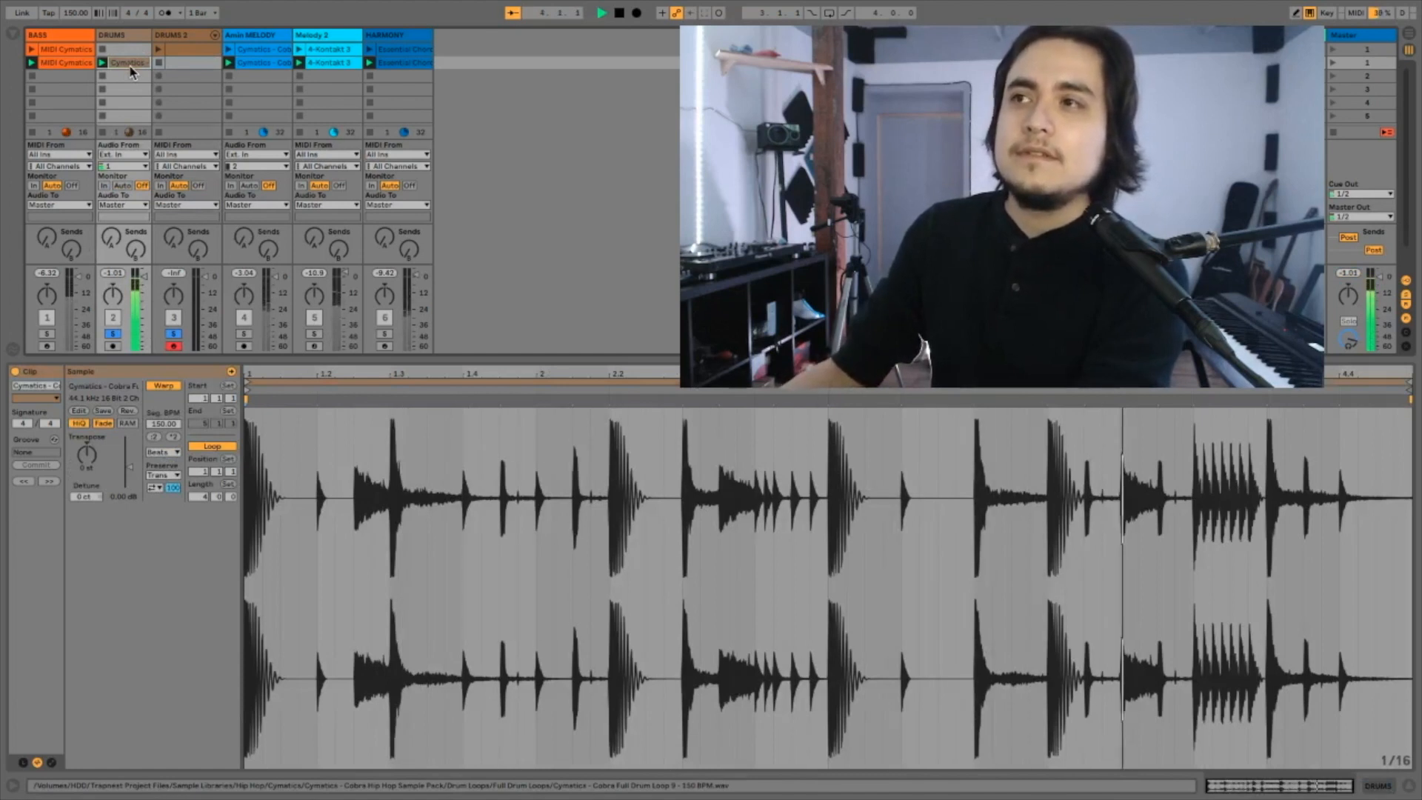
# - Set the first DRUMS 2 clip's grid to 1/4, draw F1 closed hi-hats across all four bars, and lower their velocities to about 81
pyautogui.click(193, 49)
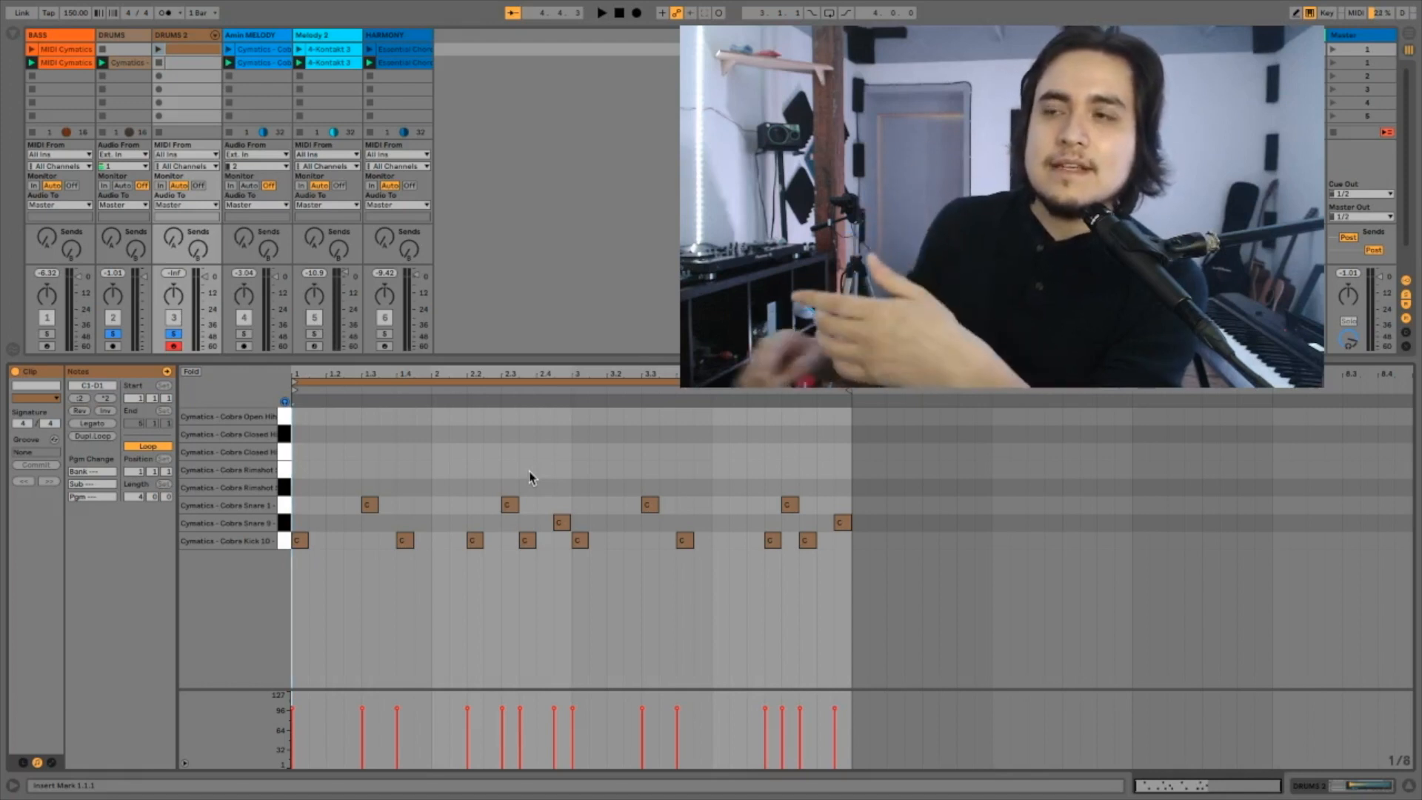
pyautogui.rightClick(549, 479)
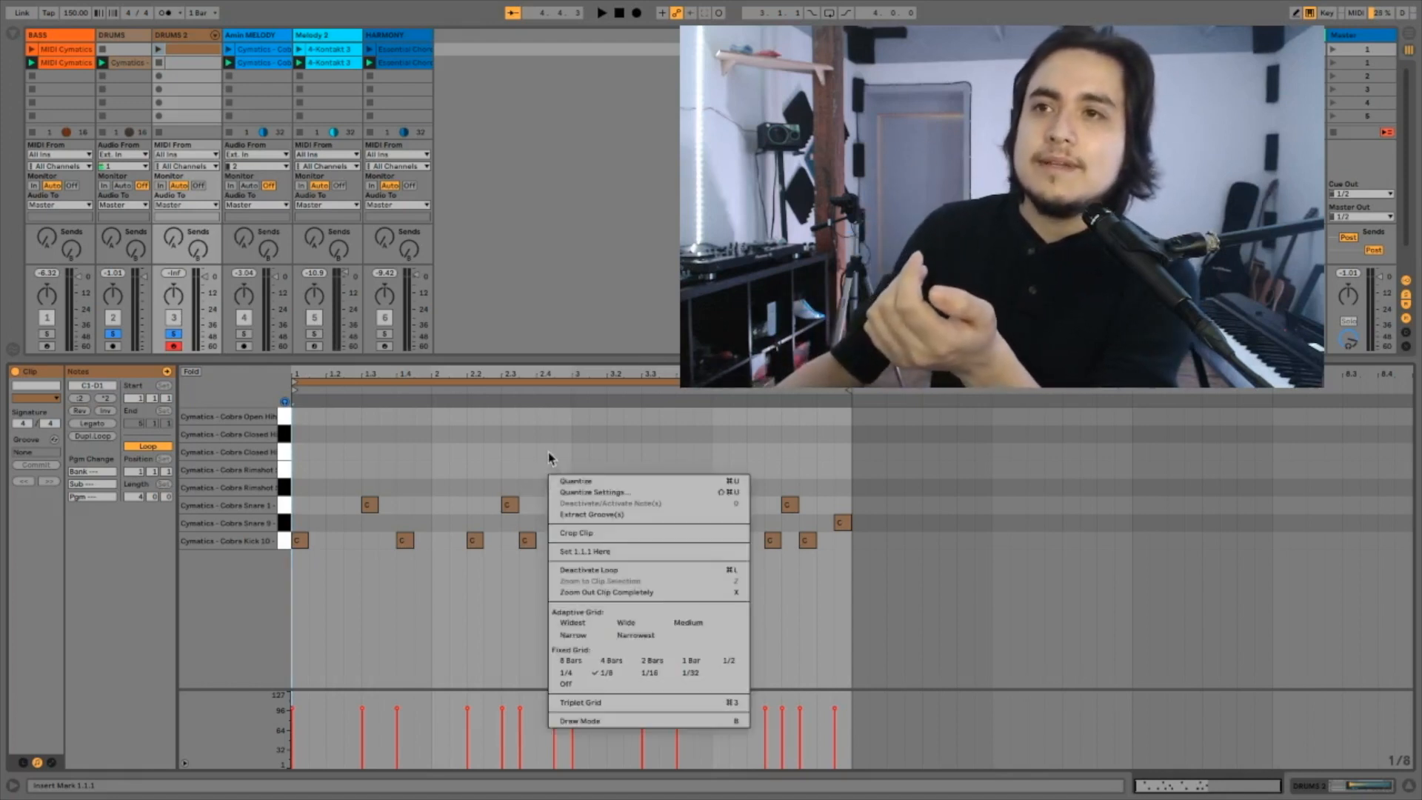
pyautogui.click(568, 674)
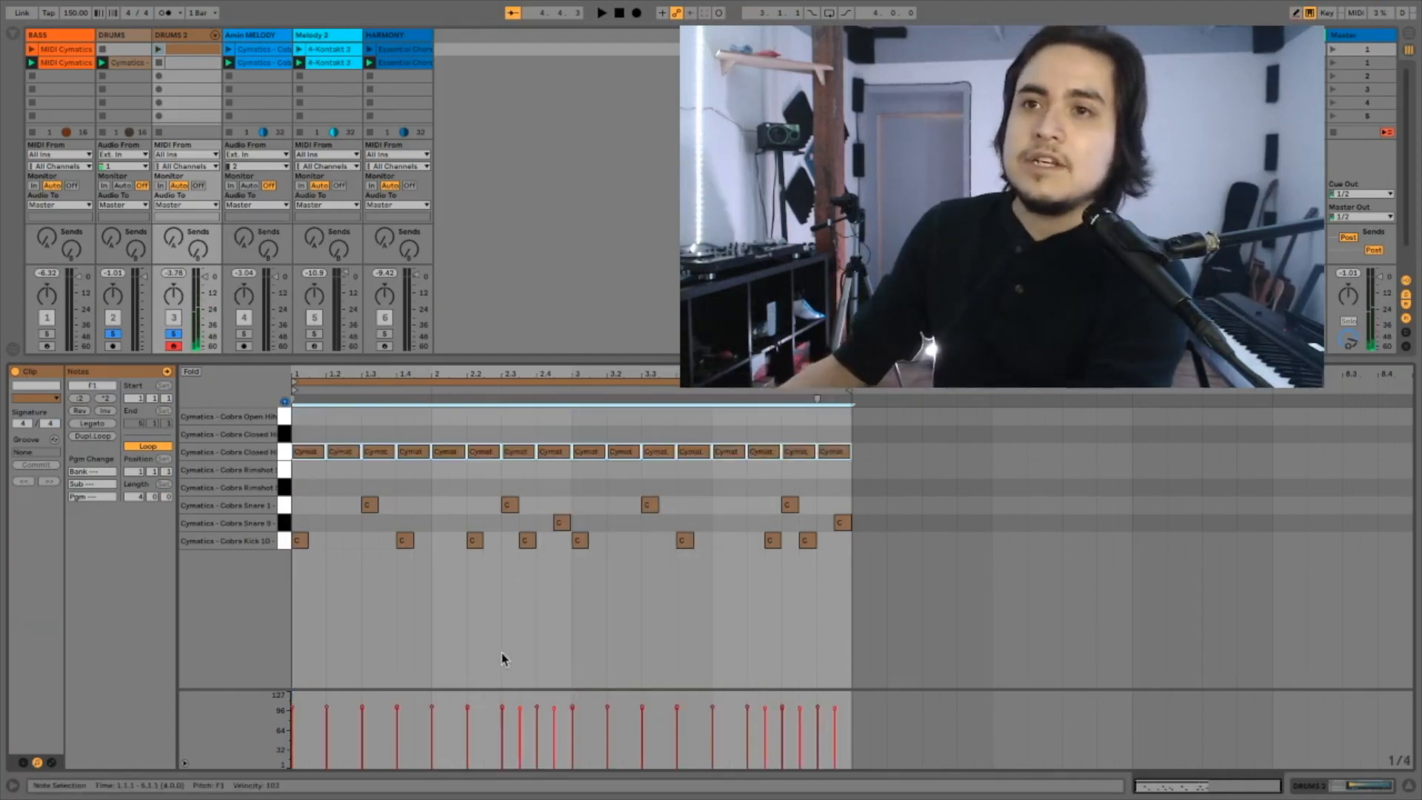
pyautogui.moveTo(424, 689); pyautogui.dragTo(429, 666)
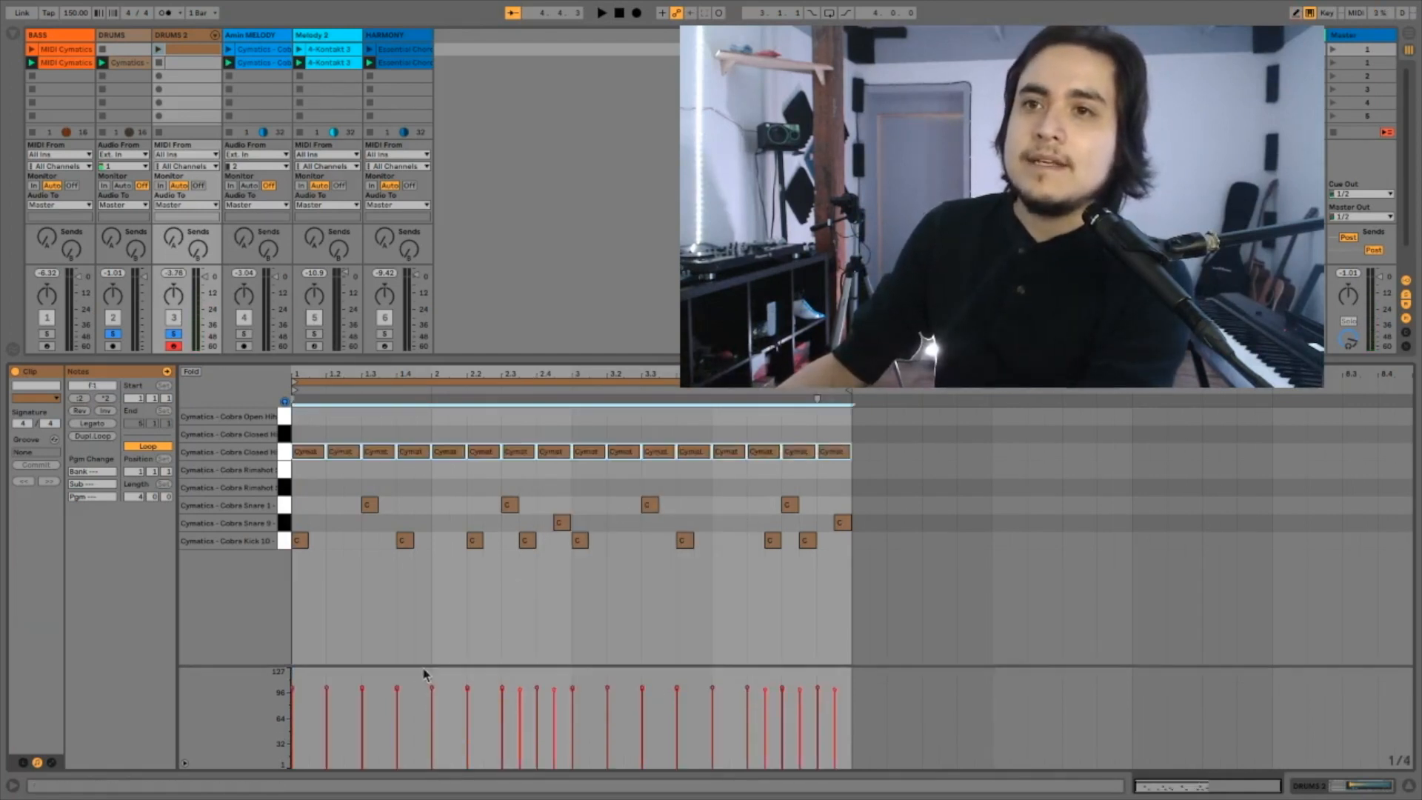
# - Play the DRUMS 2 clip with the quarter-note hi-hats and compare it with the soloed DRUMS loop
pyautogui.click(159, 49)
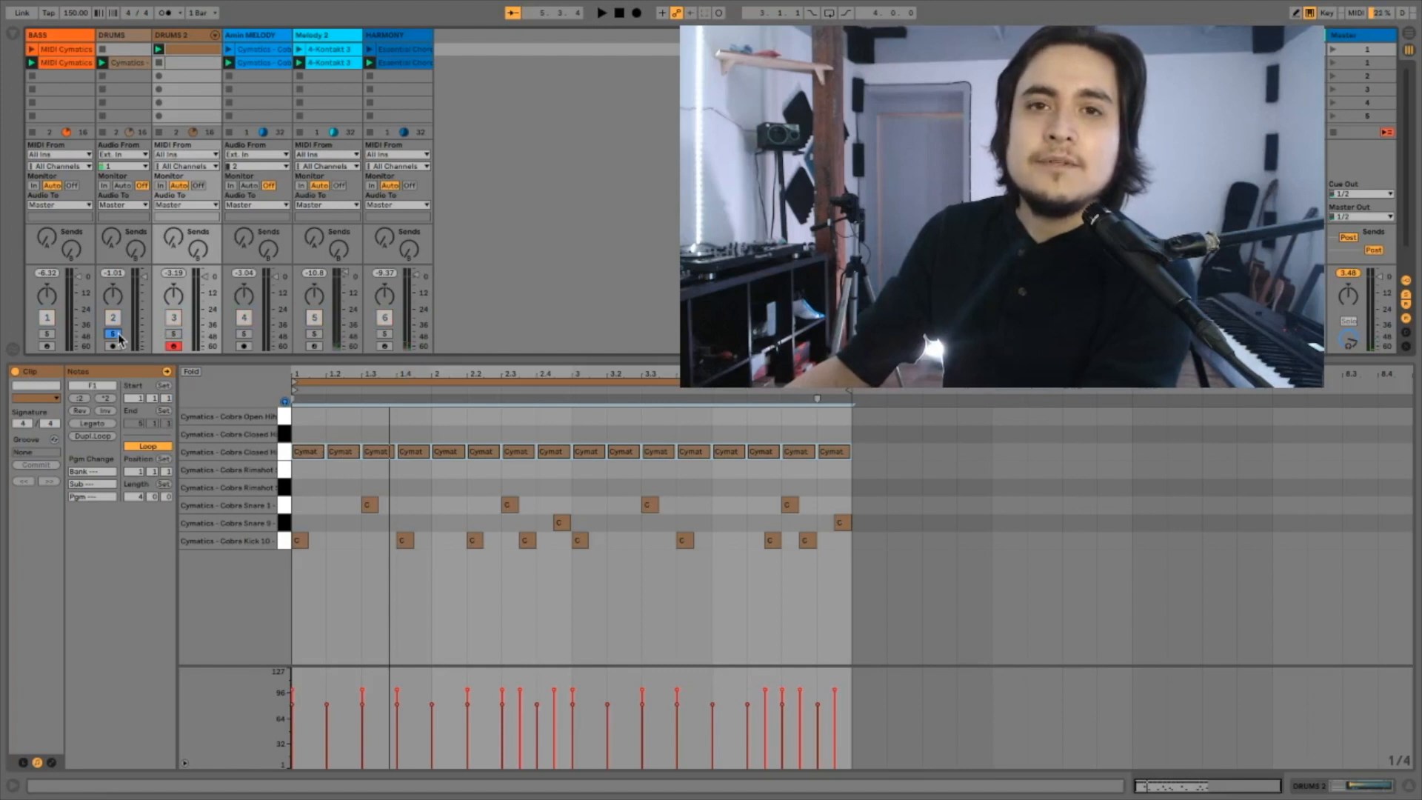
pyautogui.press('space')
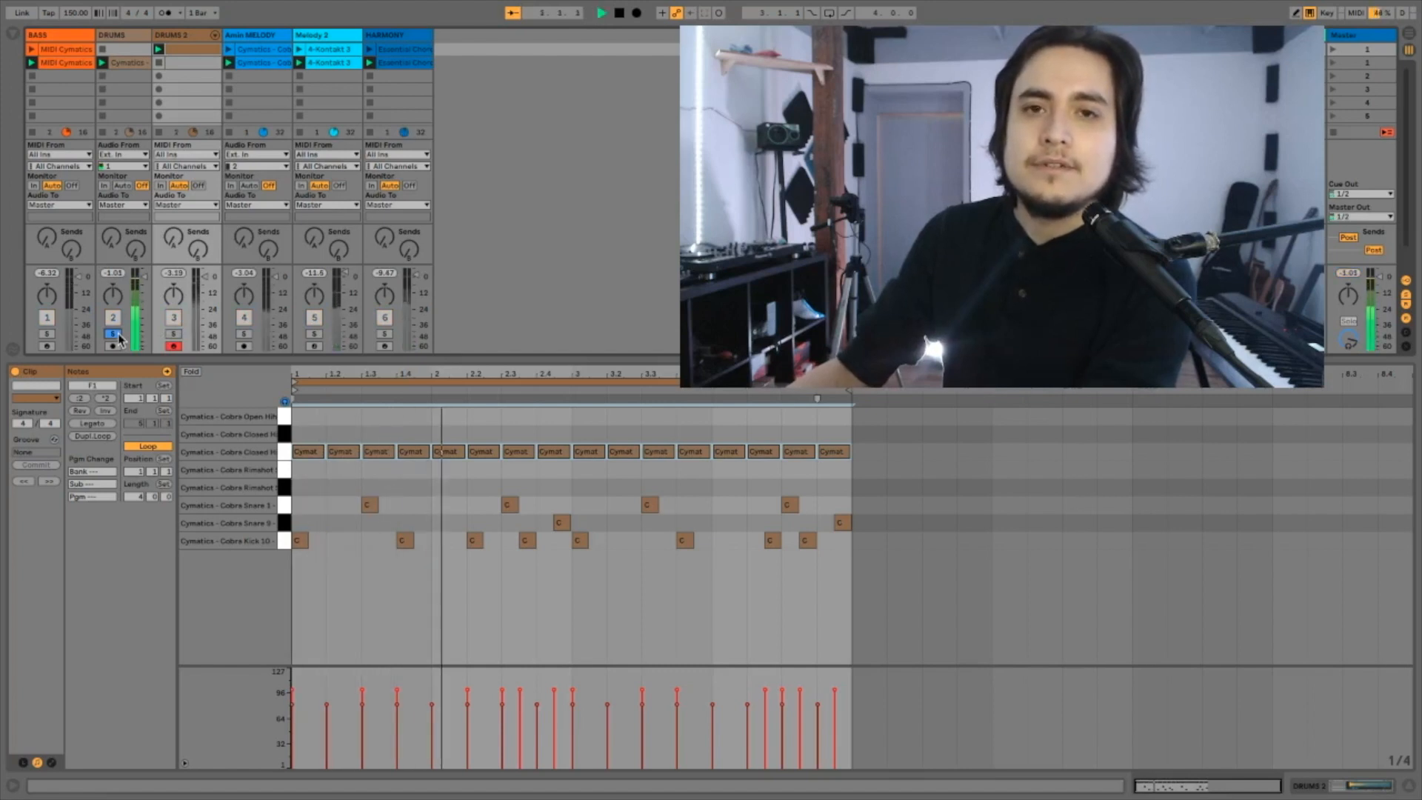
pyautogui.press('space')
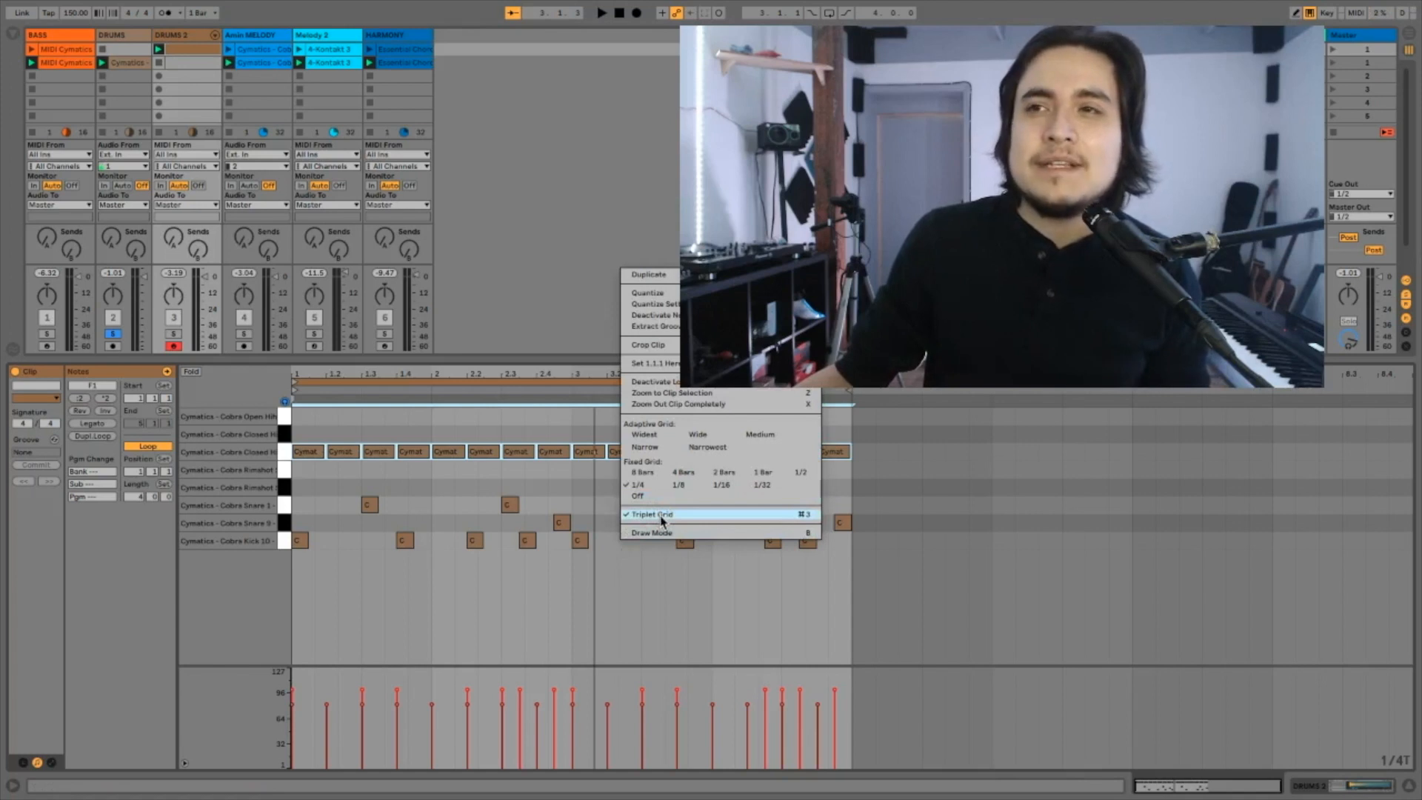
# - Set the grid to 1/16 triplets and replace the F1 closed hi-hats on beats 2.4 and 4.4 with 1/16T rolls
pyautogui.click(716, 485)
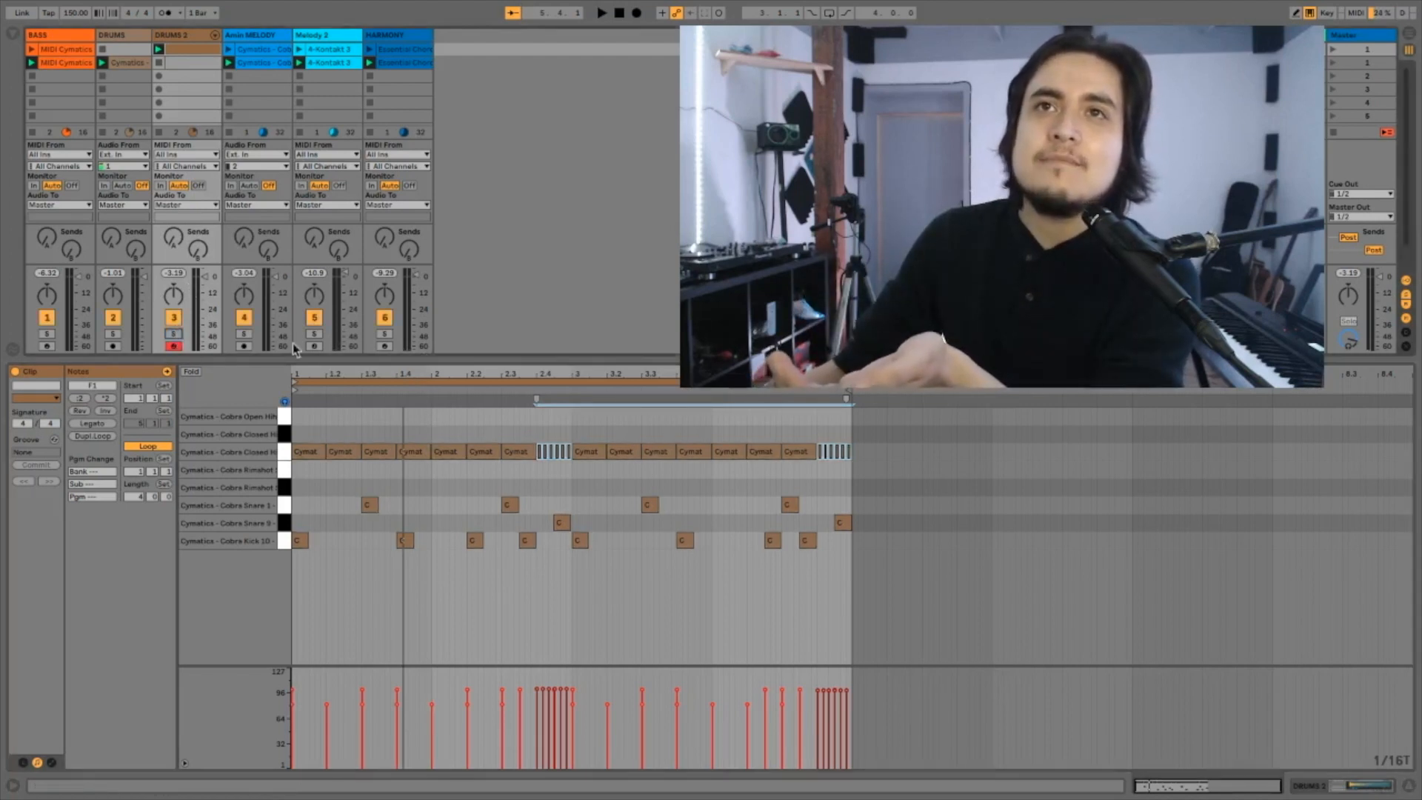
# - Convert the Cymatics loop on the DRUMS track to a new MIDI track using the drums conversion
pyautogui.click(132, 62)
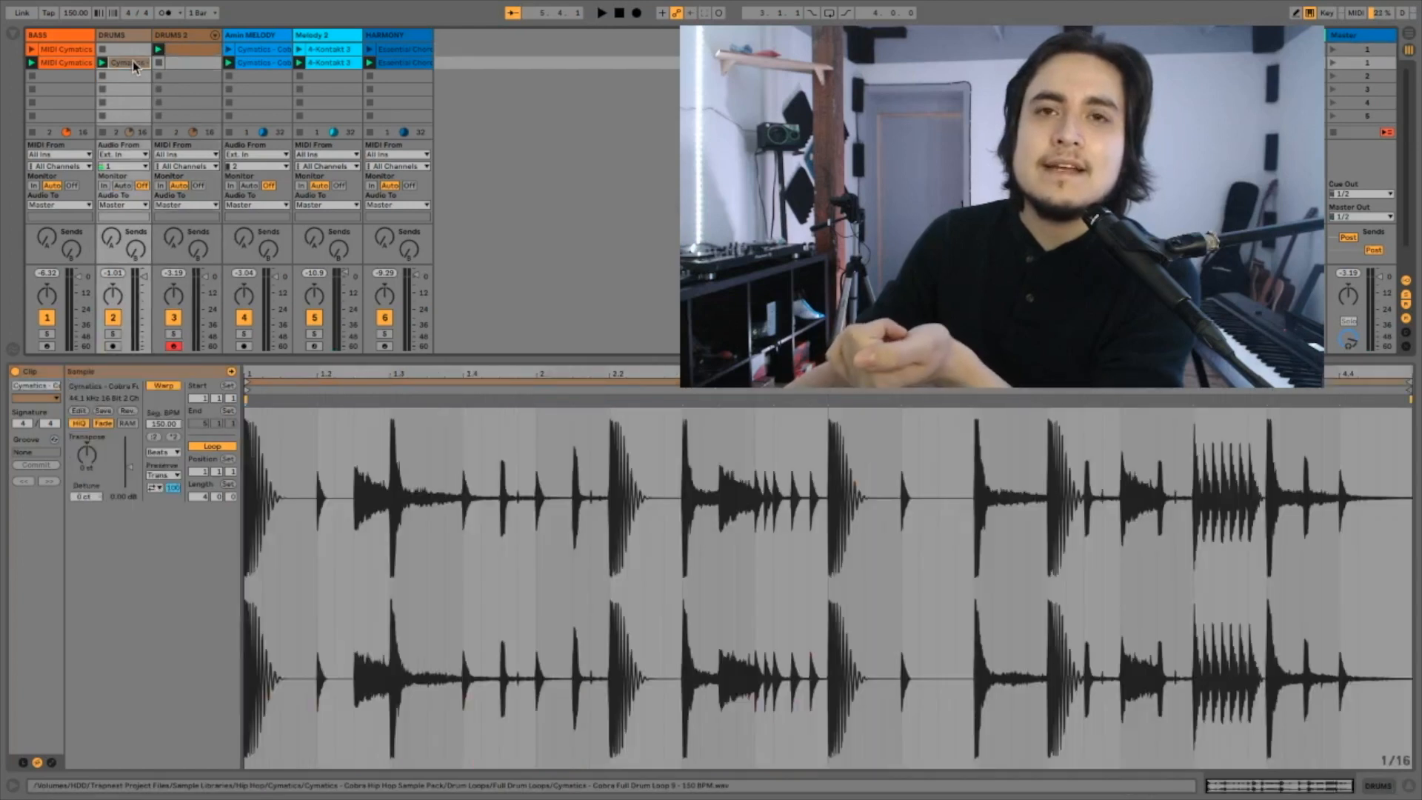
pyautogui.rightClick(131, 62)
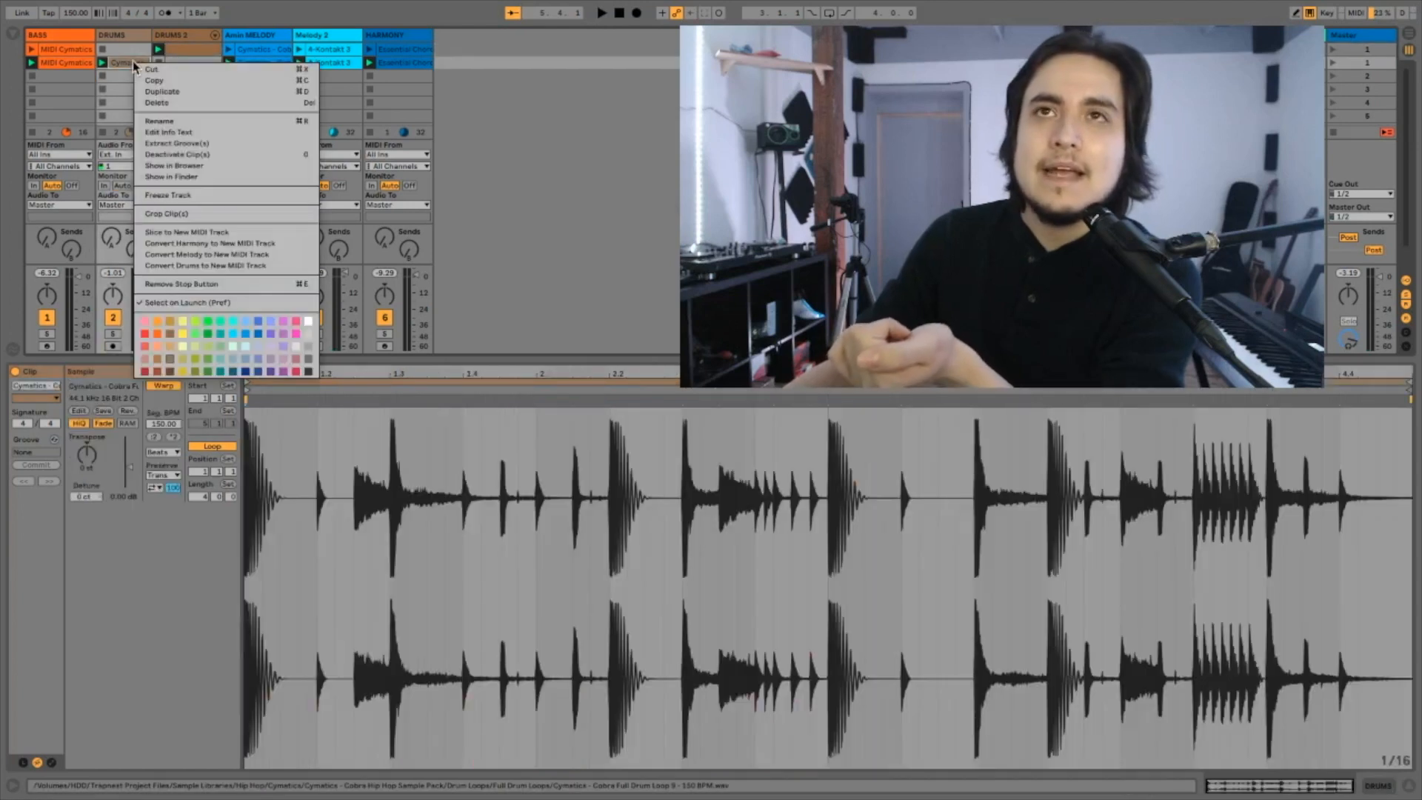
pyautogui.click(194, 265)
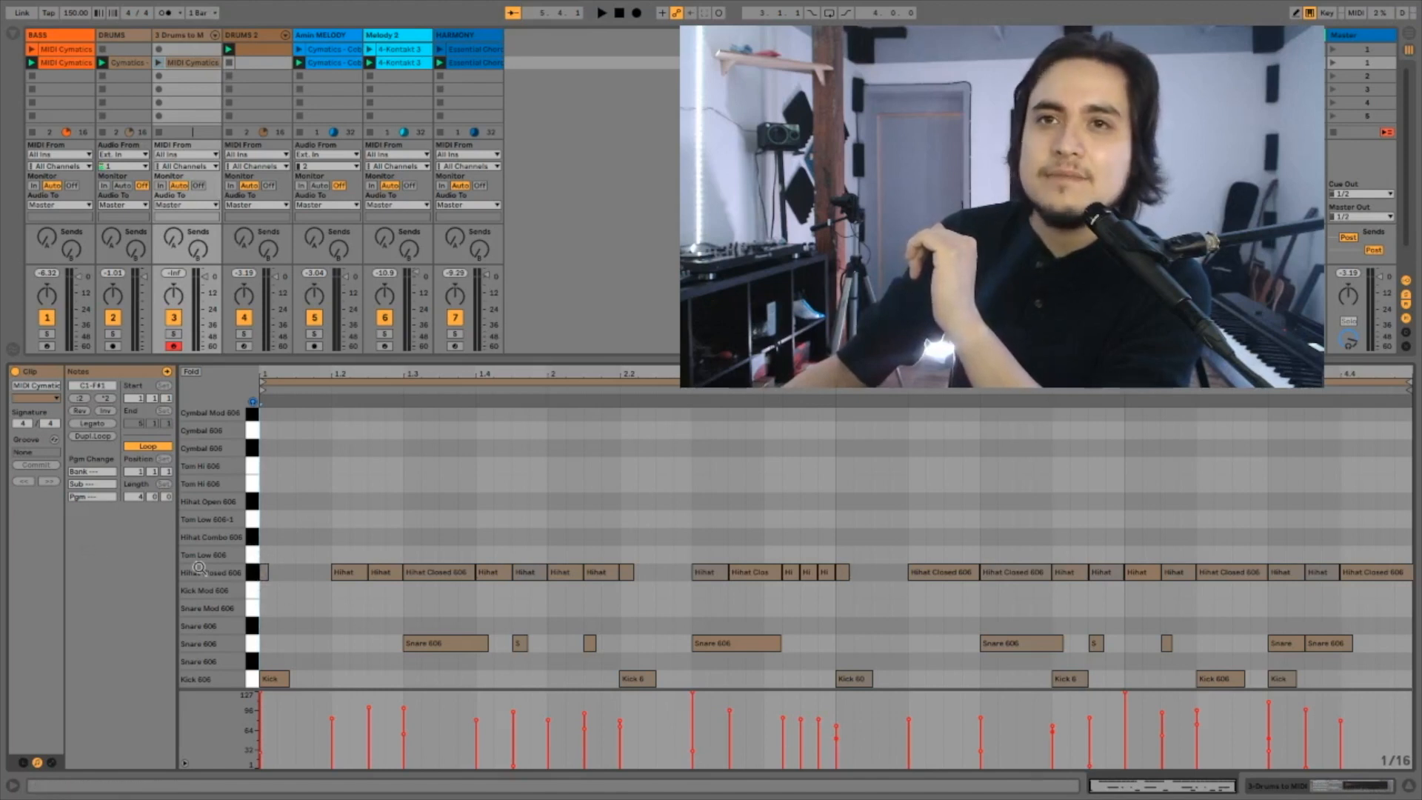
# - Copy the Hihat Closed 606 notes from the converted clip into the F#1 row of the DRUMS 2 clip, and select its existing F1 hi-hats
pyautogui.click(252, 571)
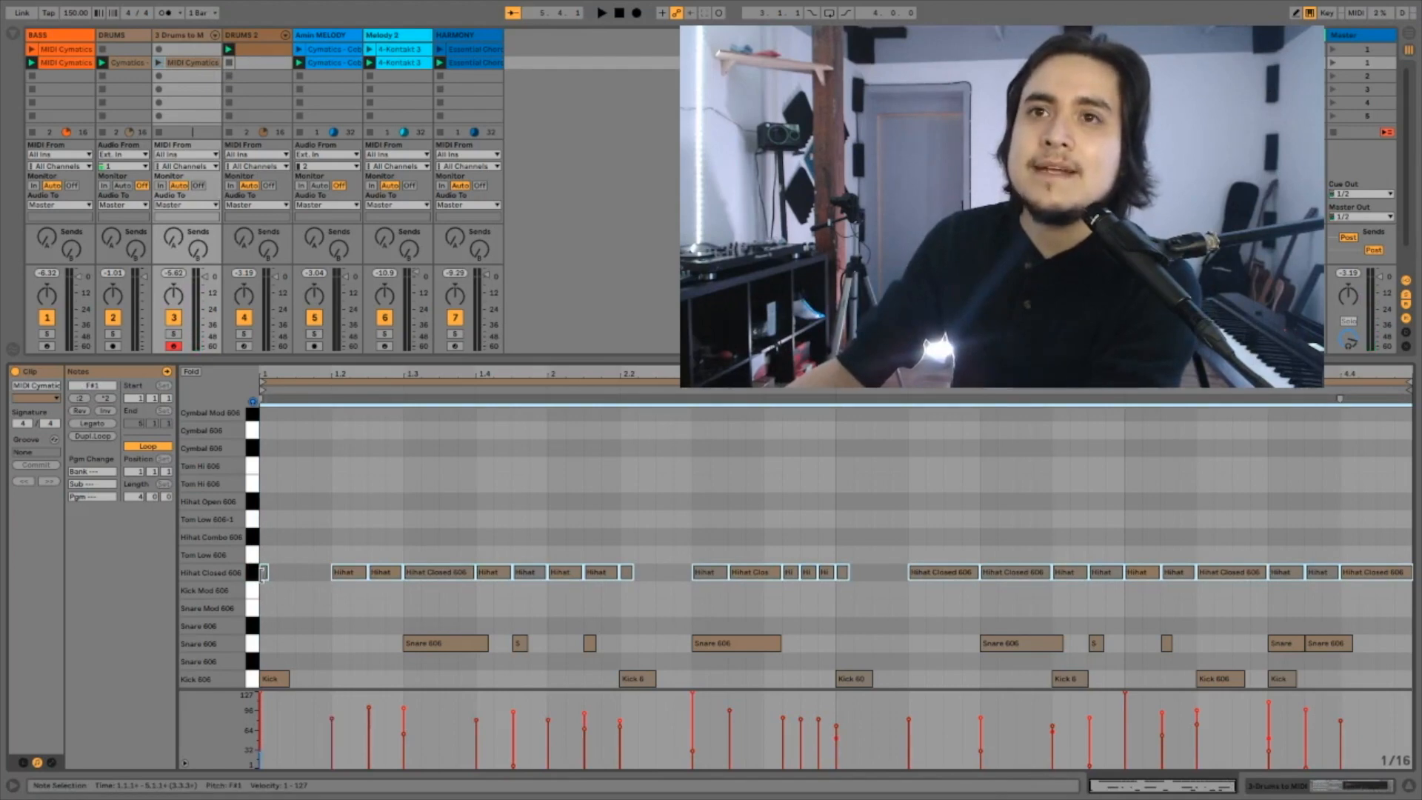
pyautogui.click(127, 63)
pyautogui.click(258, 50)
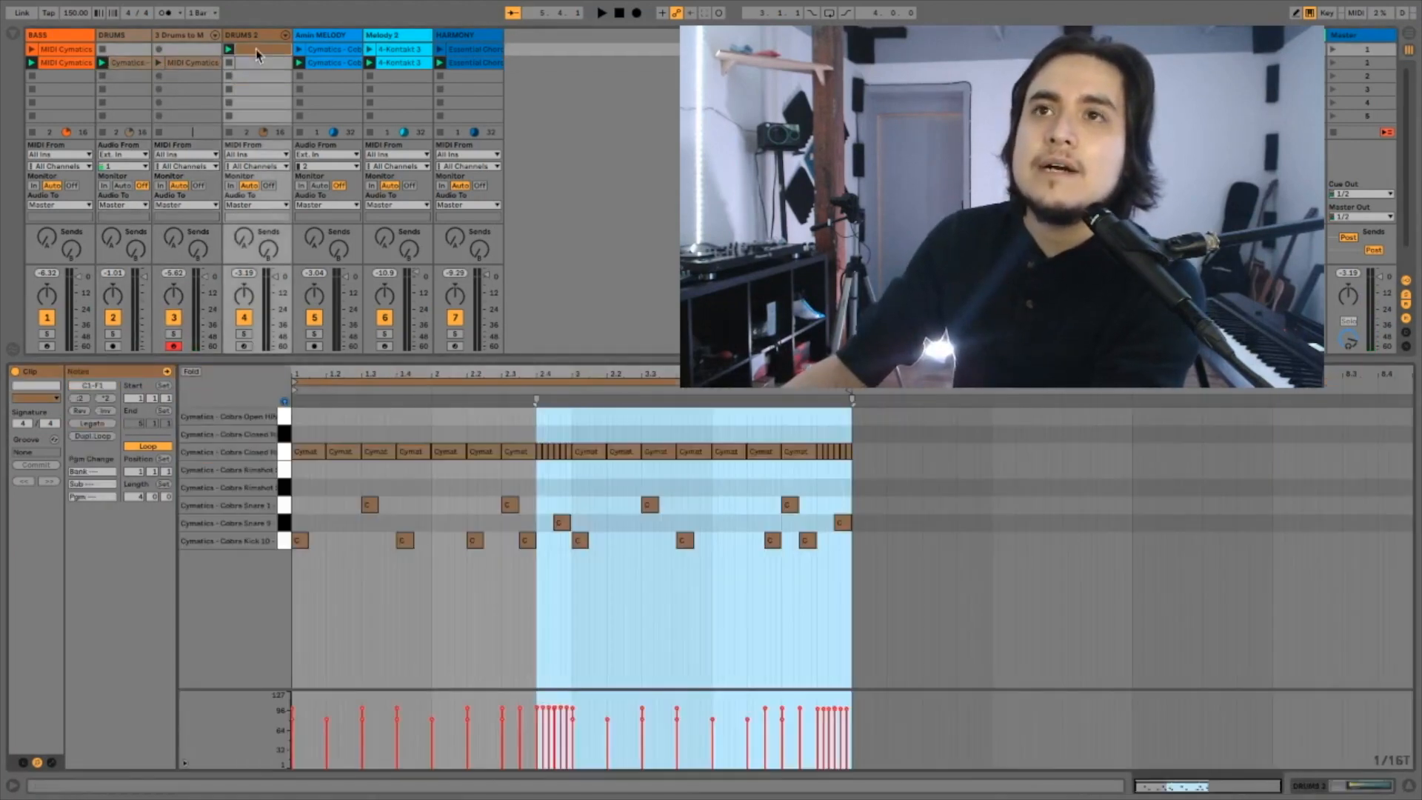
pyautogui.click(296, 439)
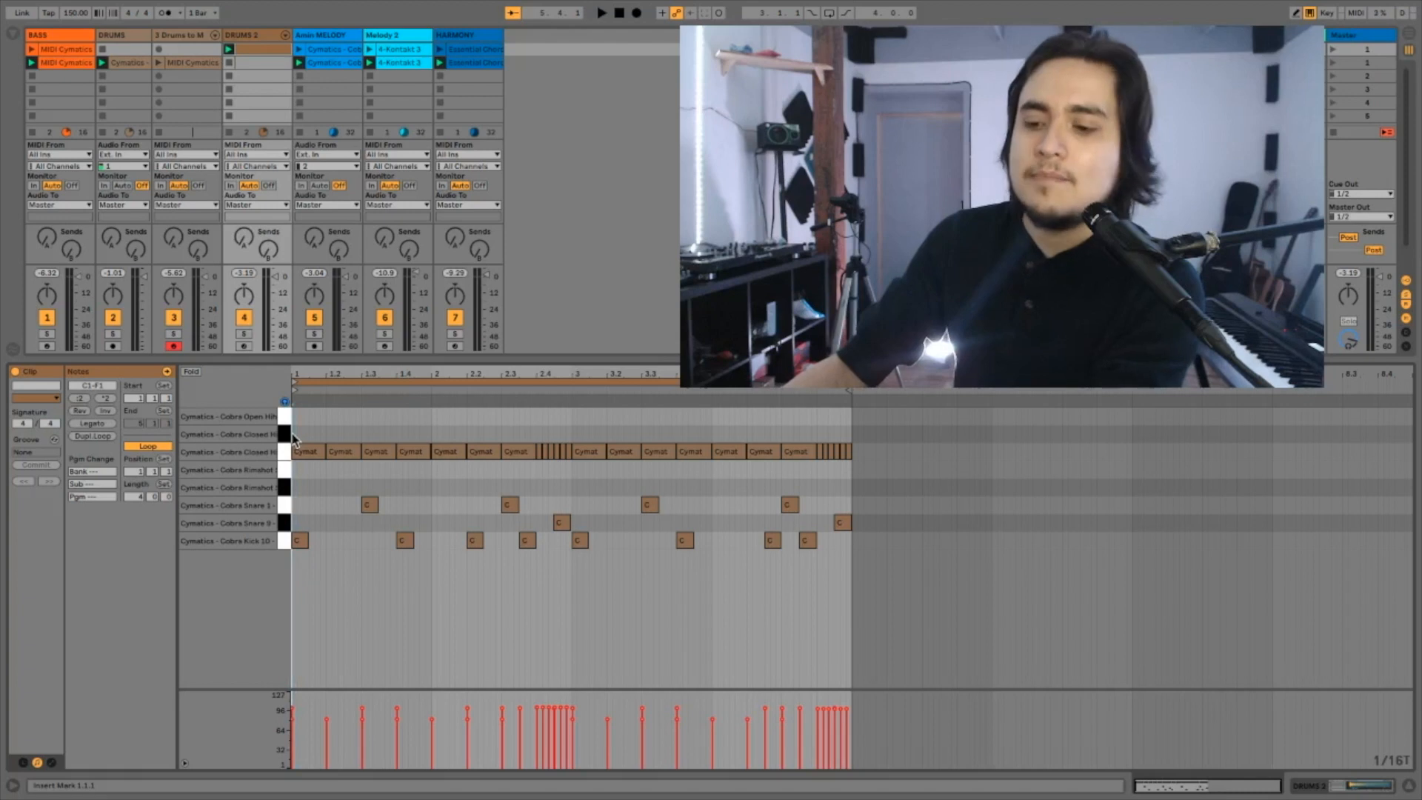
pyautogui.hotkey('ctrl', 'v')
pyautogui.click(286, 453)
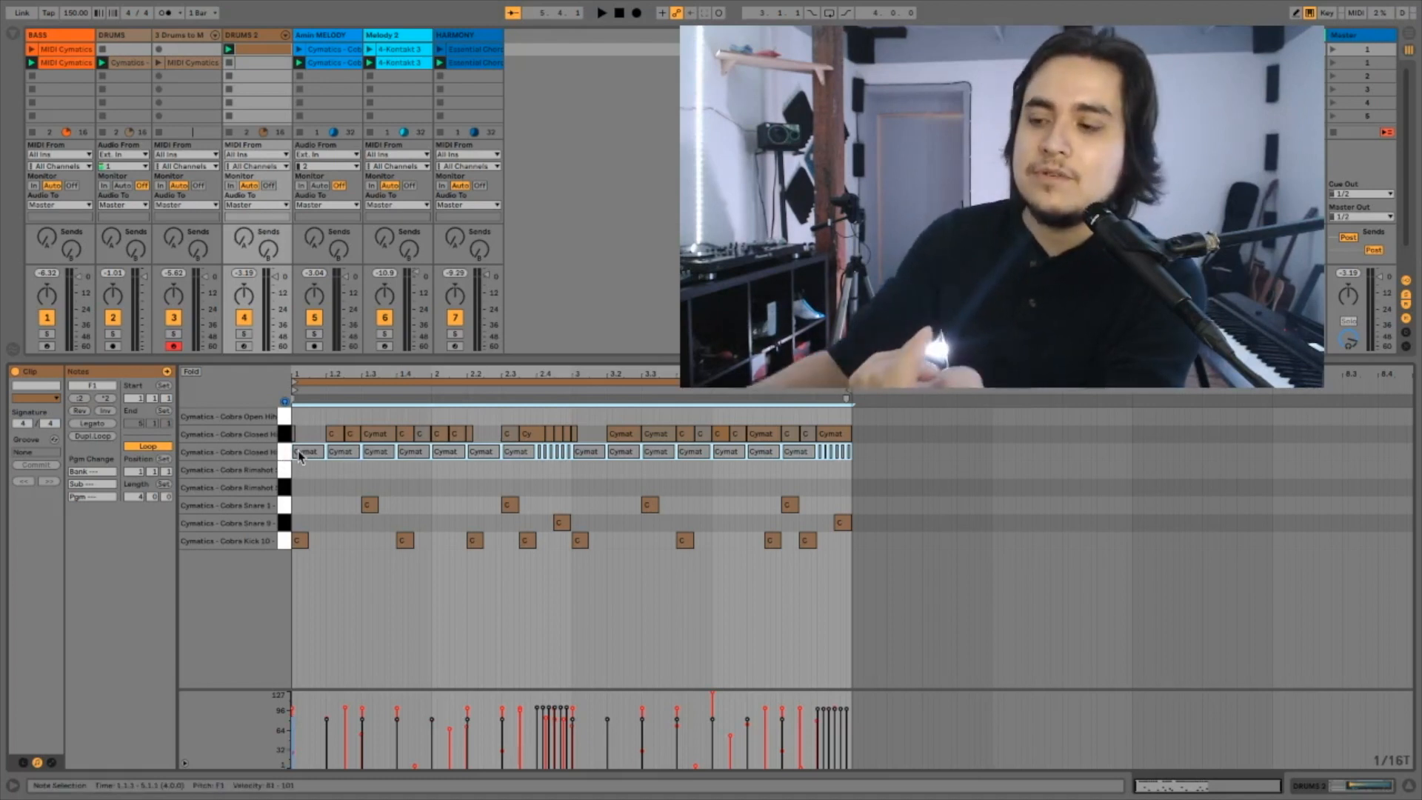
pyautogui.click(300, 453)
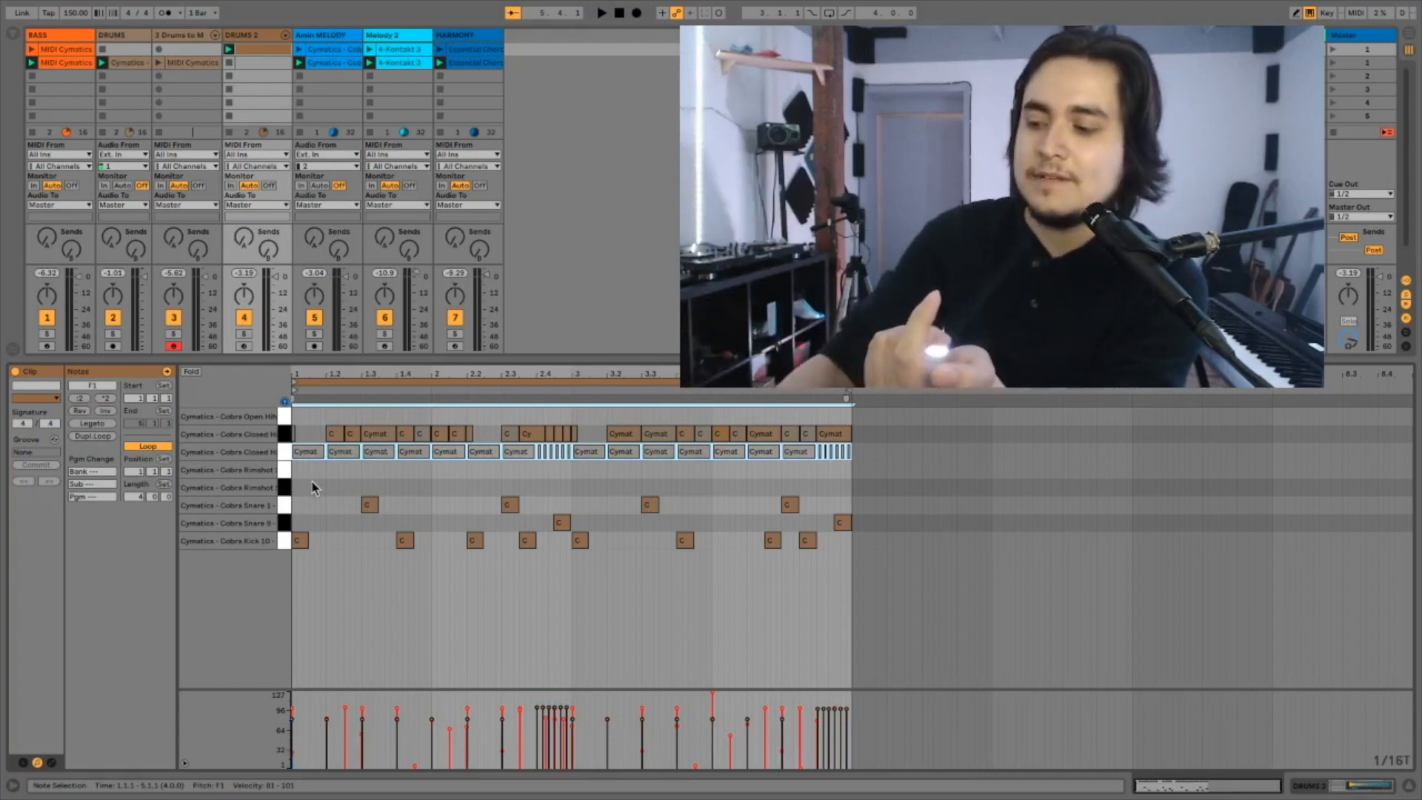
# - Move the F1 closed hi-hats down to the E1 rimshot row, and shift all F#1 notes down to F1
pyautogui.press('Down')
pyautogui.press('Down')
pyautogui.press('Up')
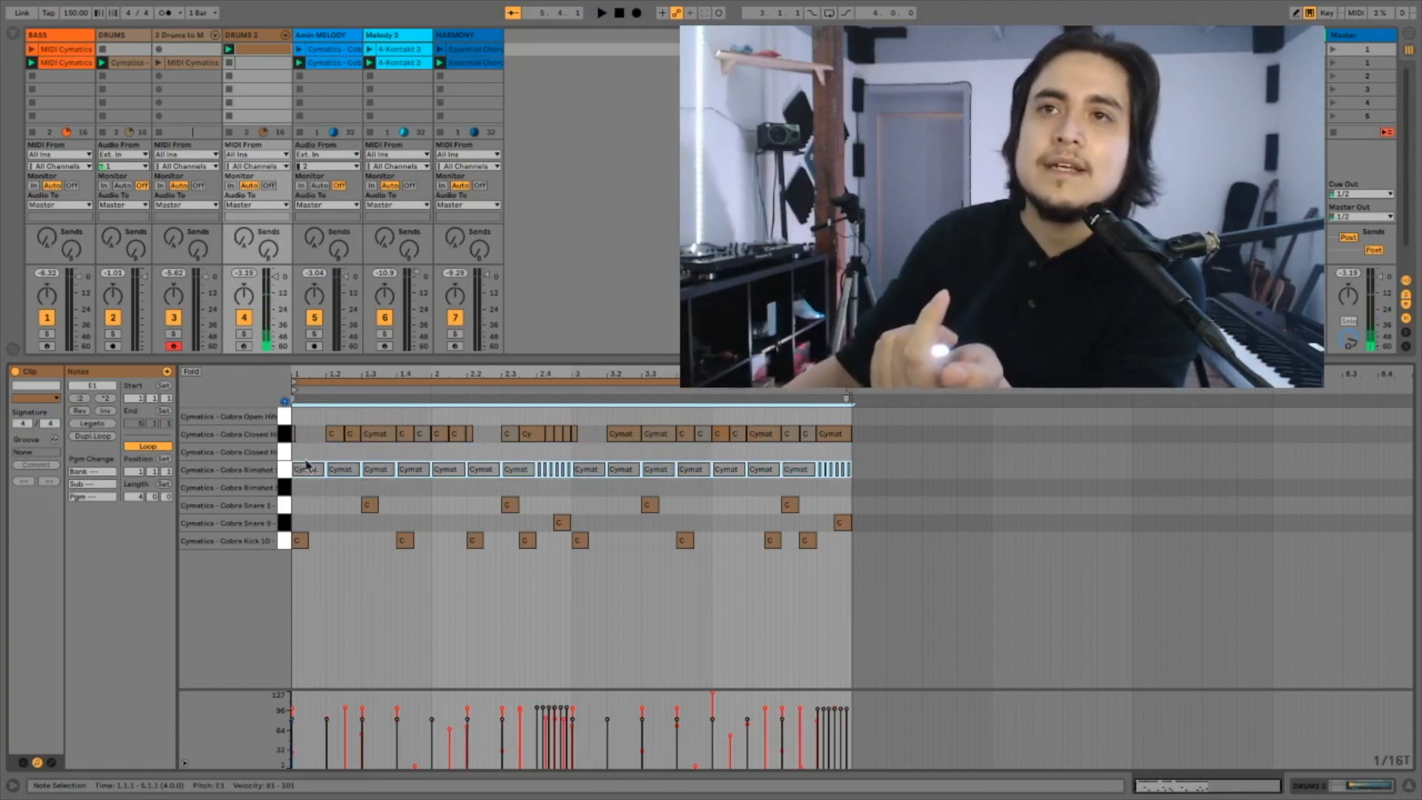
pyautogui.click(284, 437)
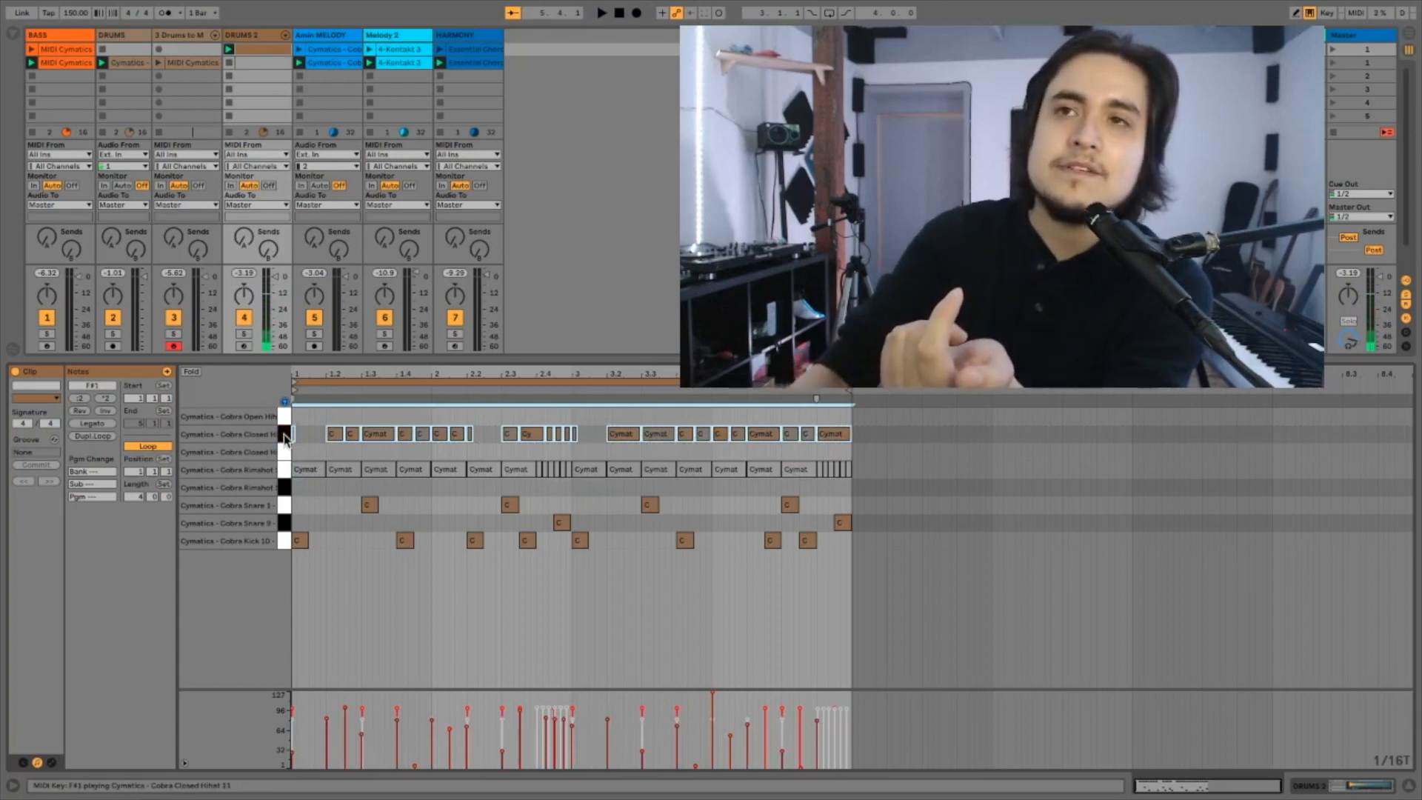
pyautogui.press('Down')
# - Play the pattern with the DRUMS track muted, enlarge the velocity lane, and set all selected F1 hi-hat velocities to 86
pyautogui.press('space')
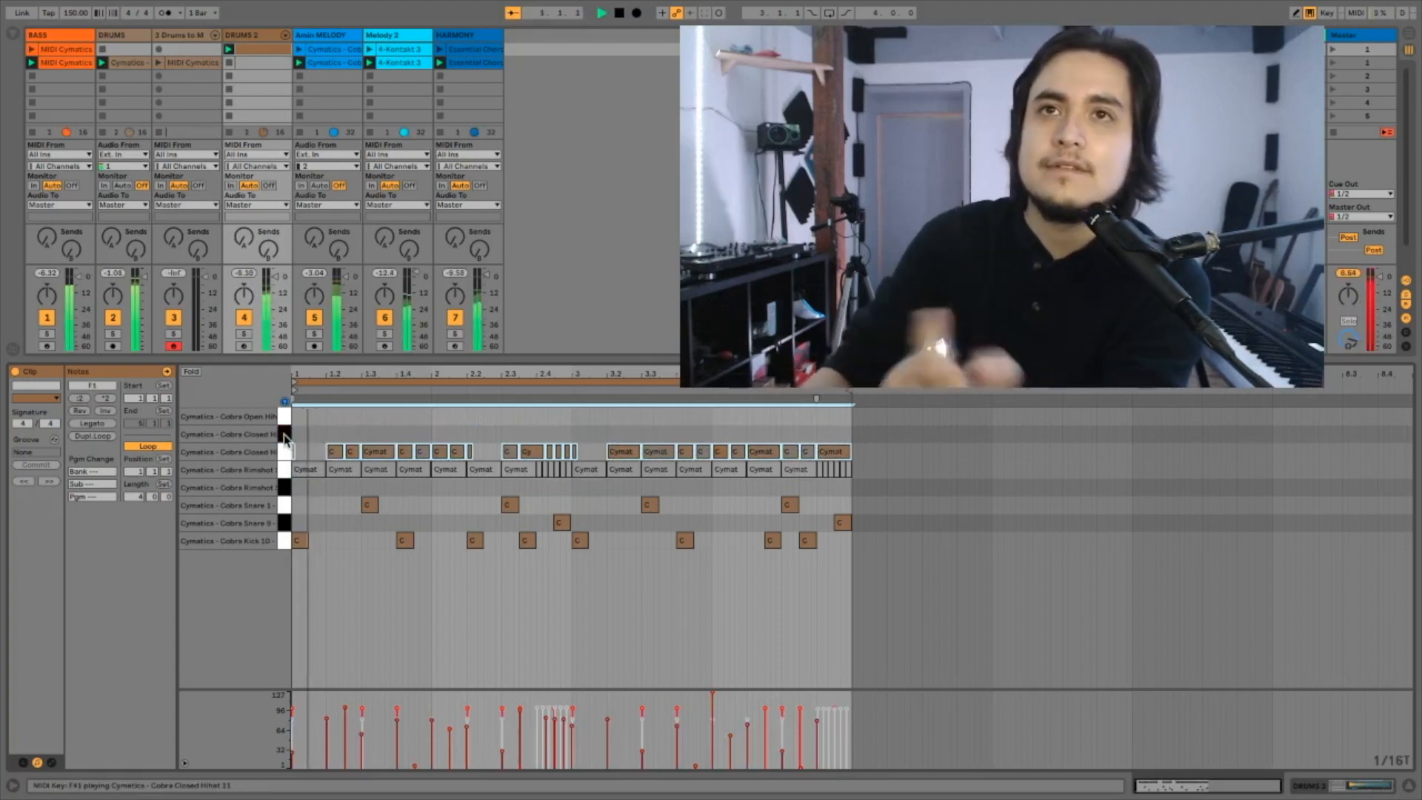
pyautogui.click(113, 318)
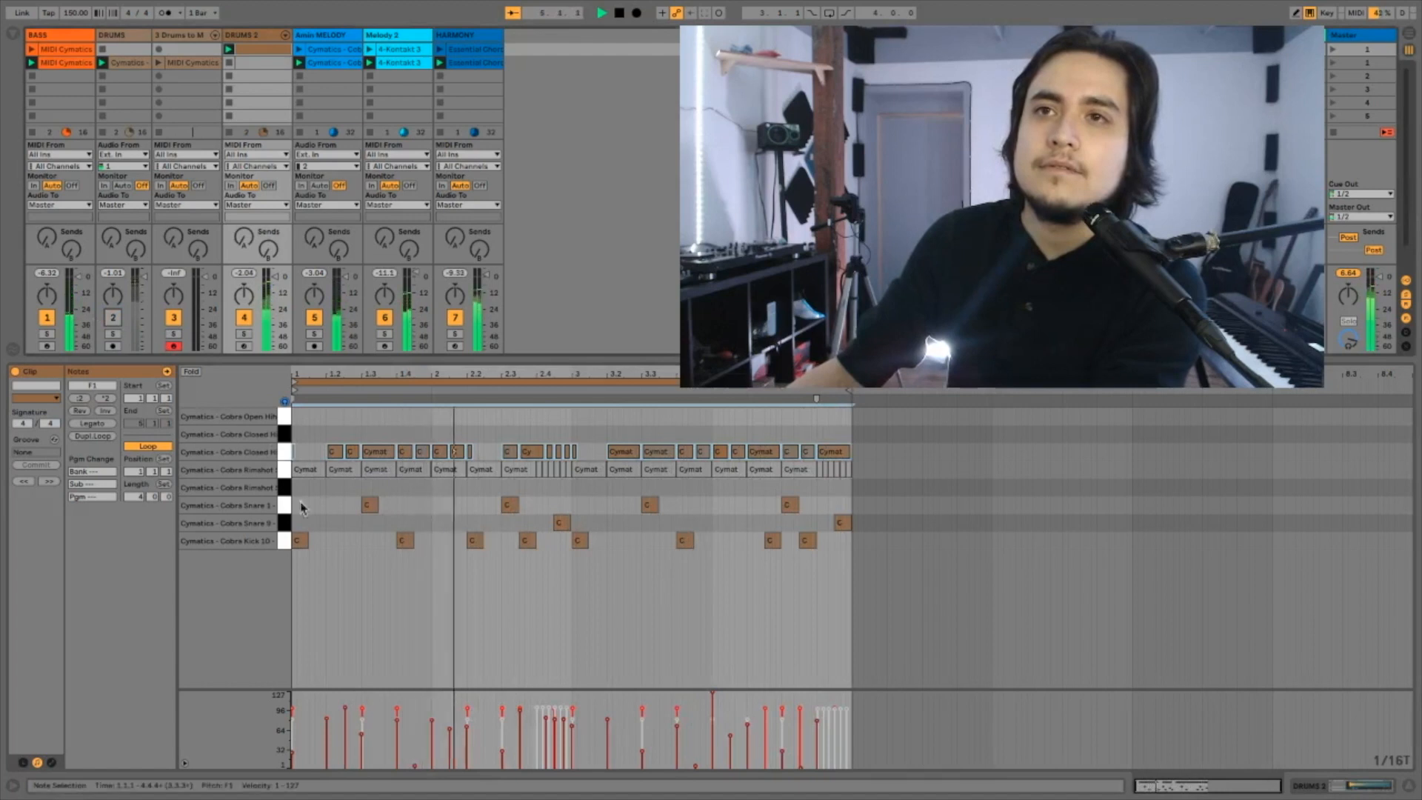
pyautogui.moveTo(444, 690); pyautogui.dragTo(454, 616)
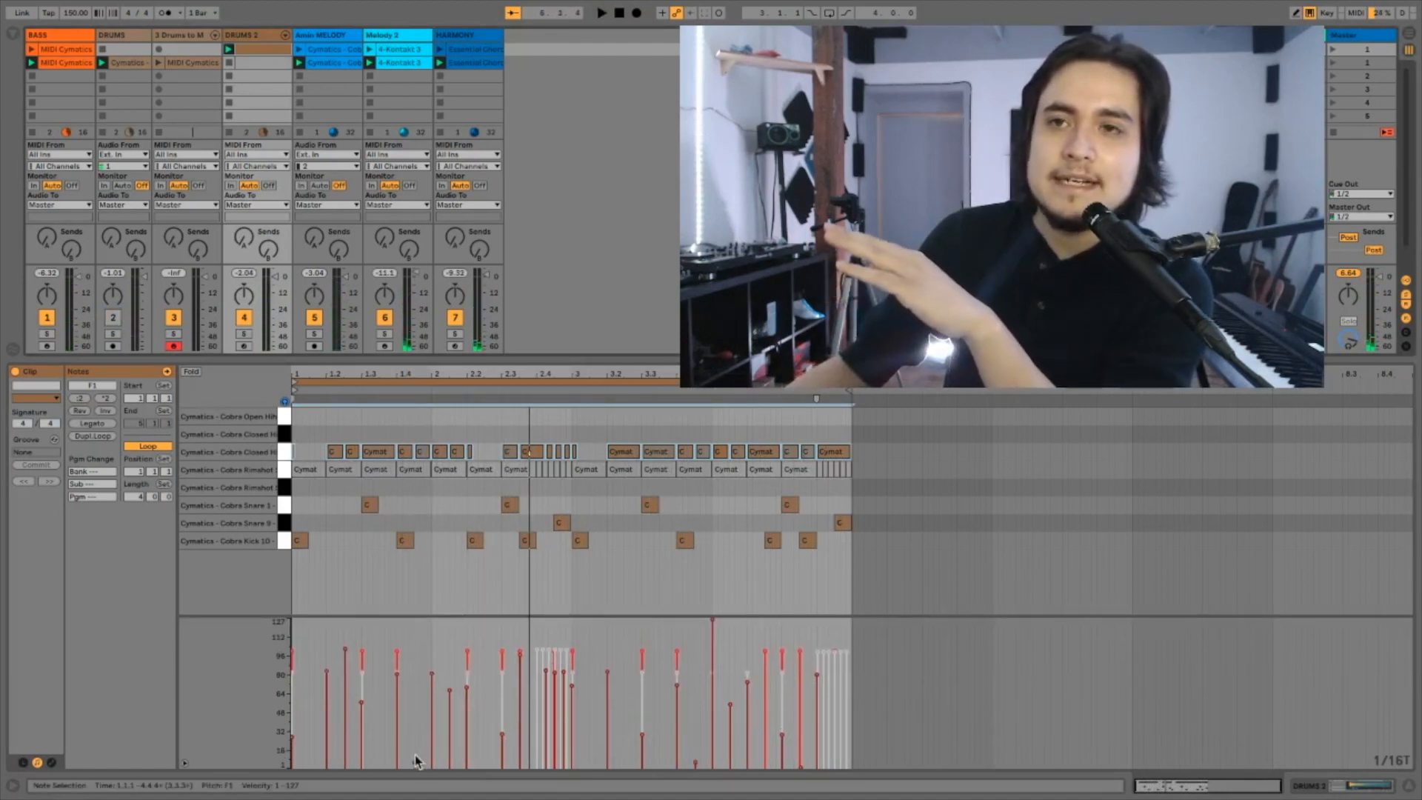
pyautogui.moveTo(416, 766); pyautogui.dragTo(416, 665)
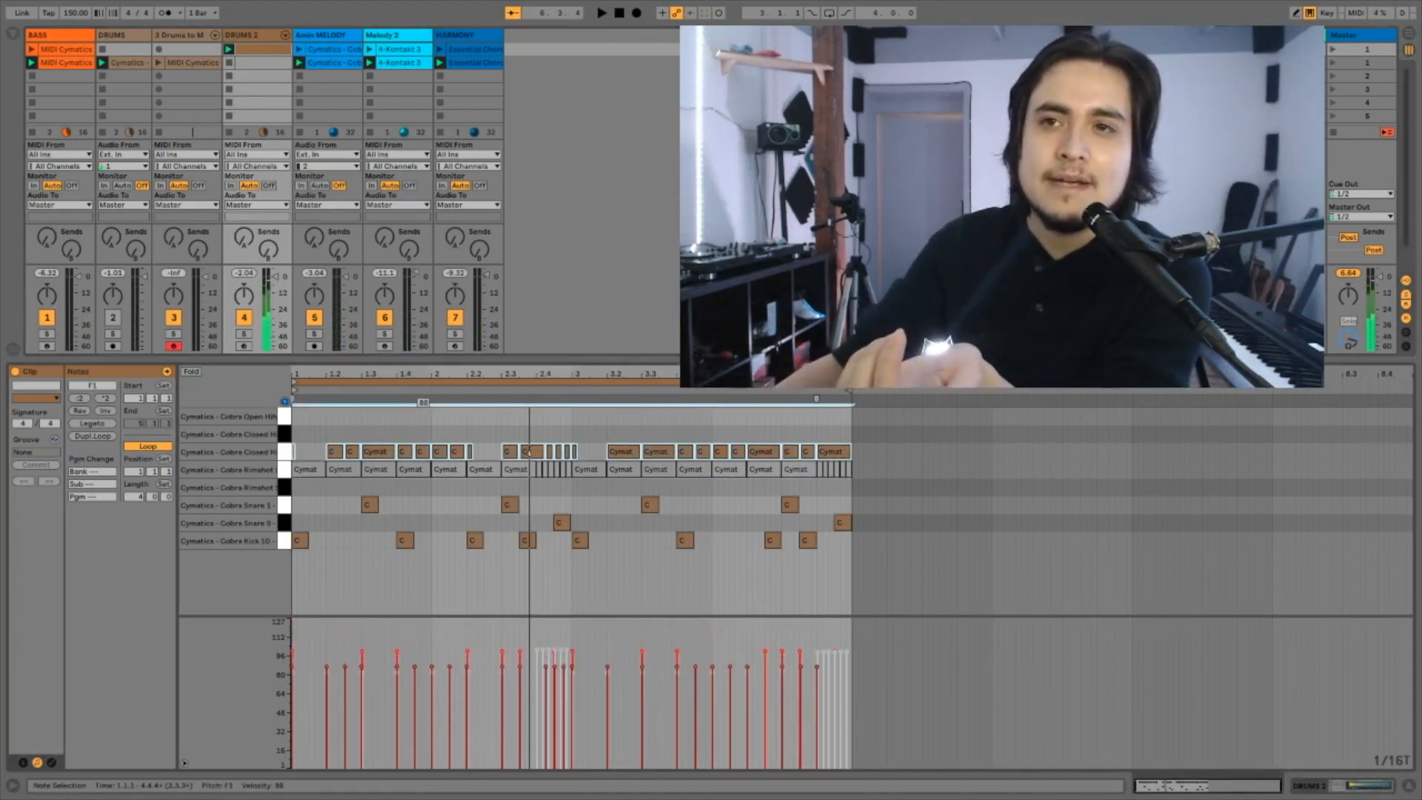
pyautogui.press('space')
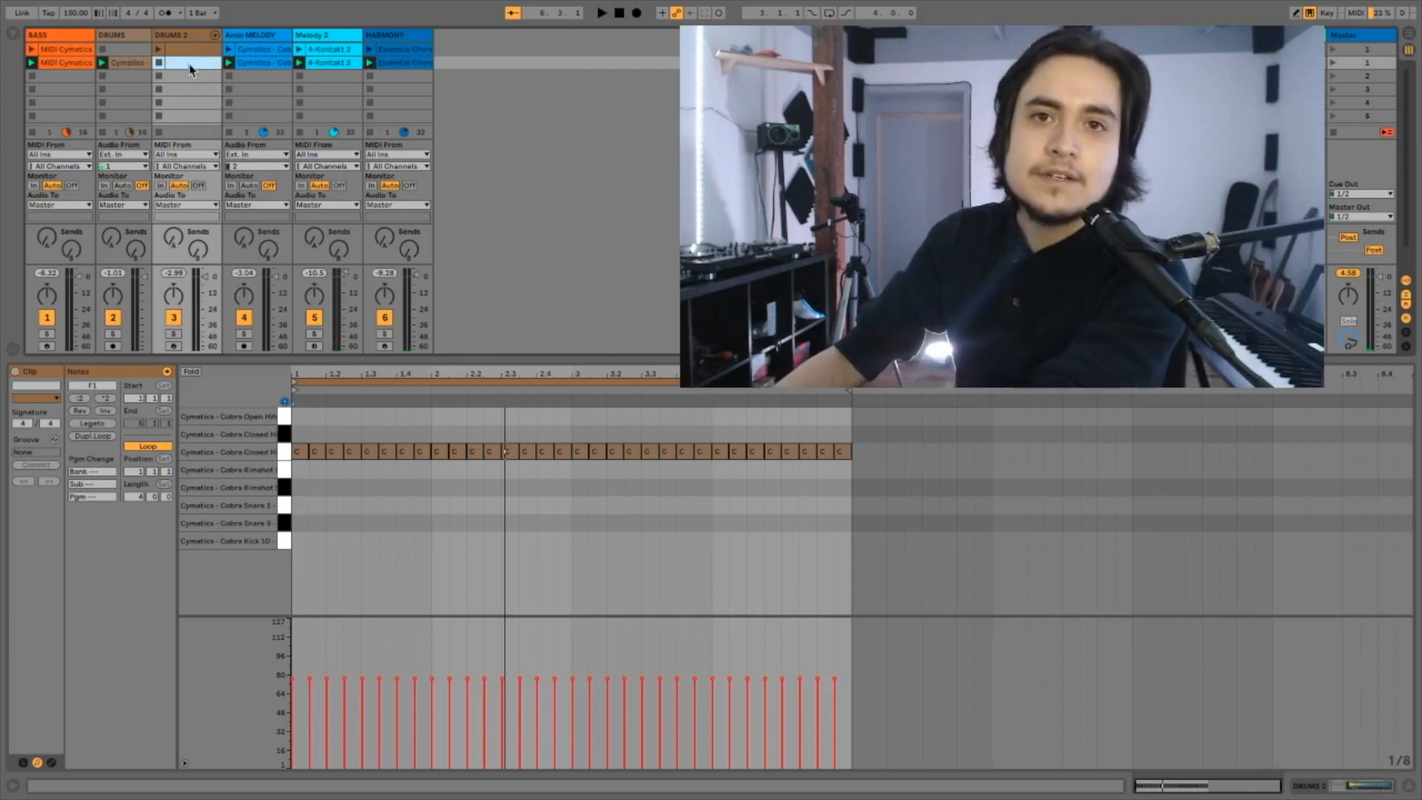
# - Paste the straight eighth-note hi-hat clip into the second DRUMS 2 slot, and launch the first two scenes to compare the patterns
pyautogui.hotkey('ctrl', 'v')
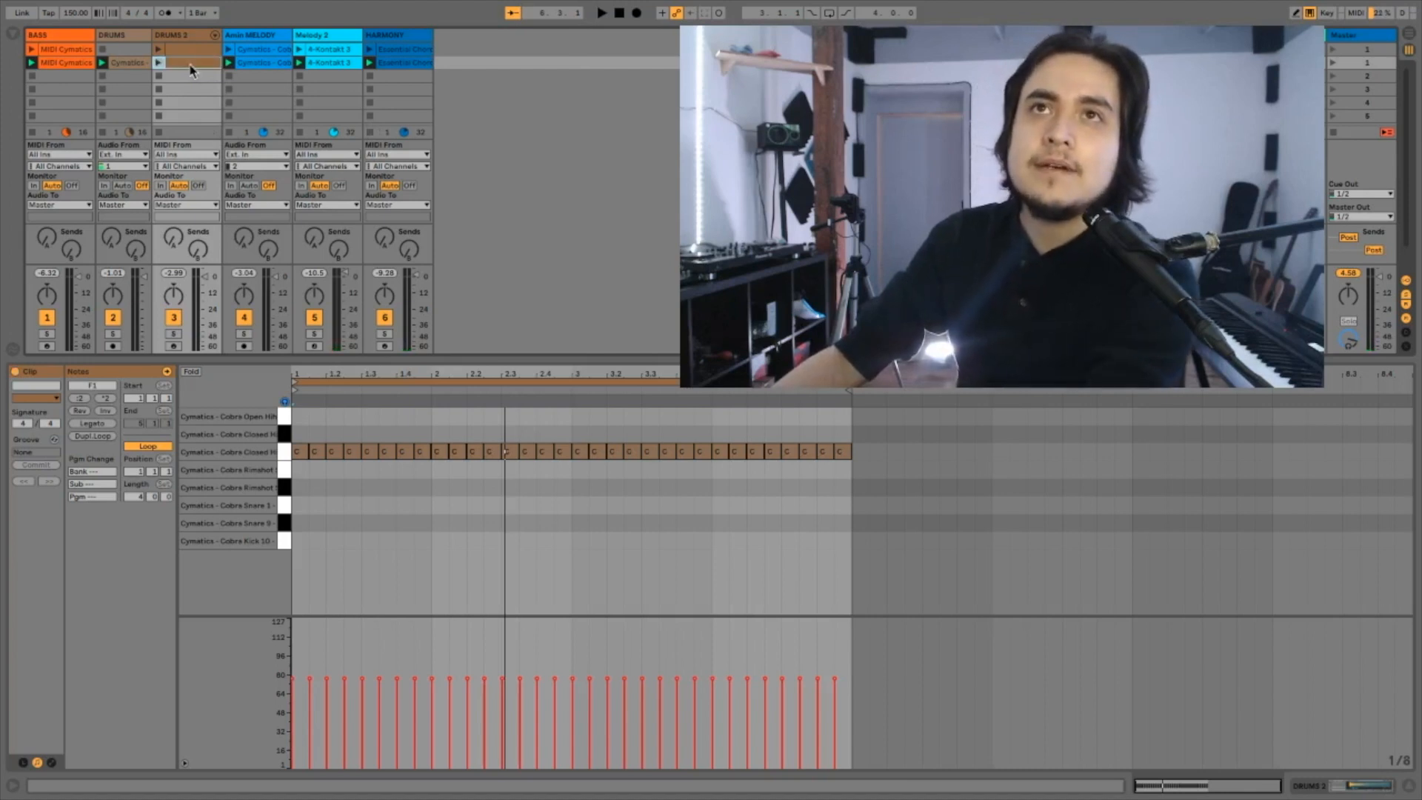
pyautogui.click(1333, 49)
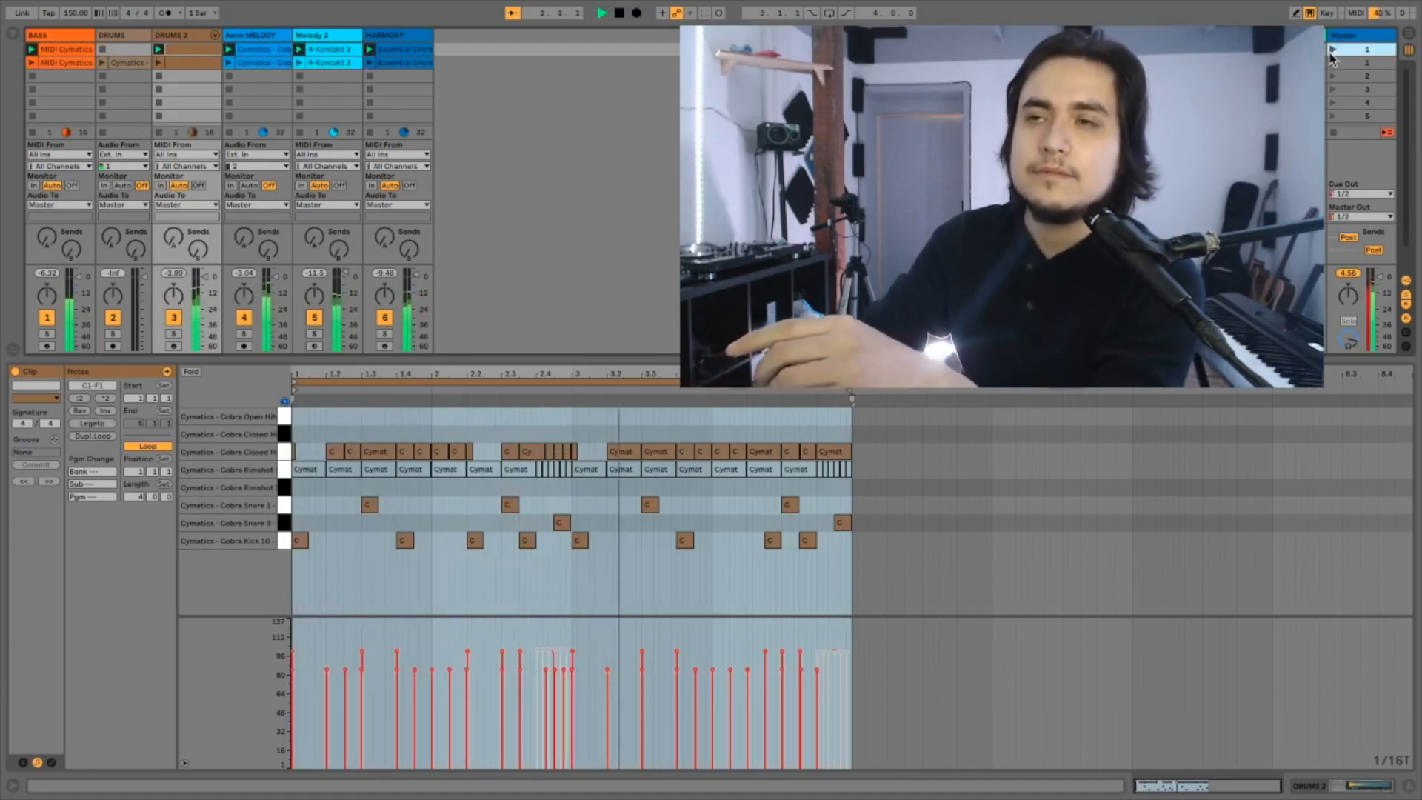
pyautogui.click(1333, 63)
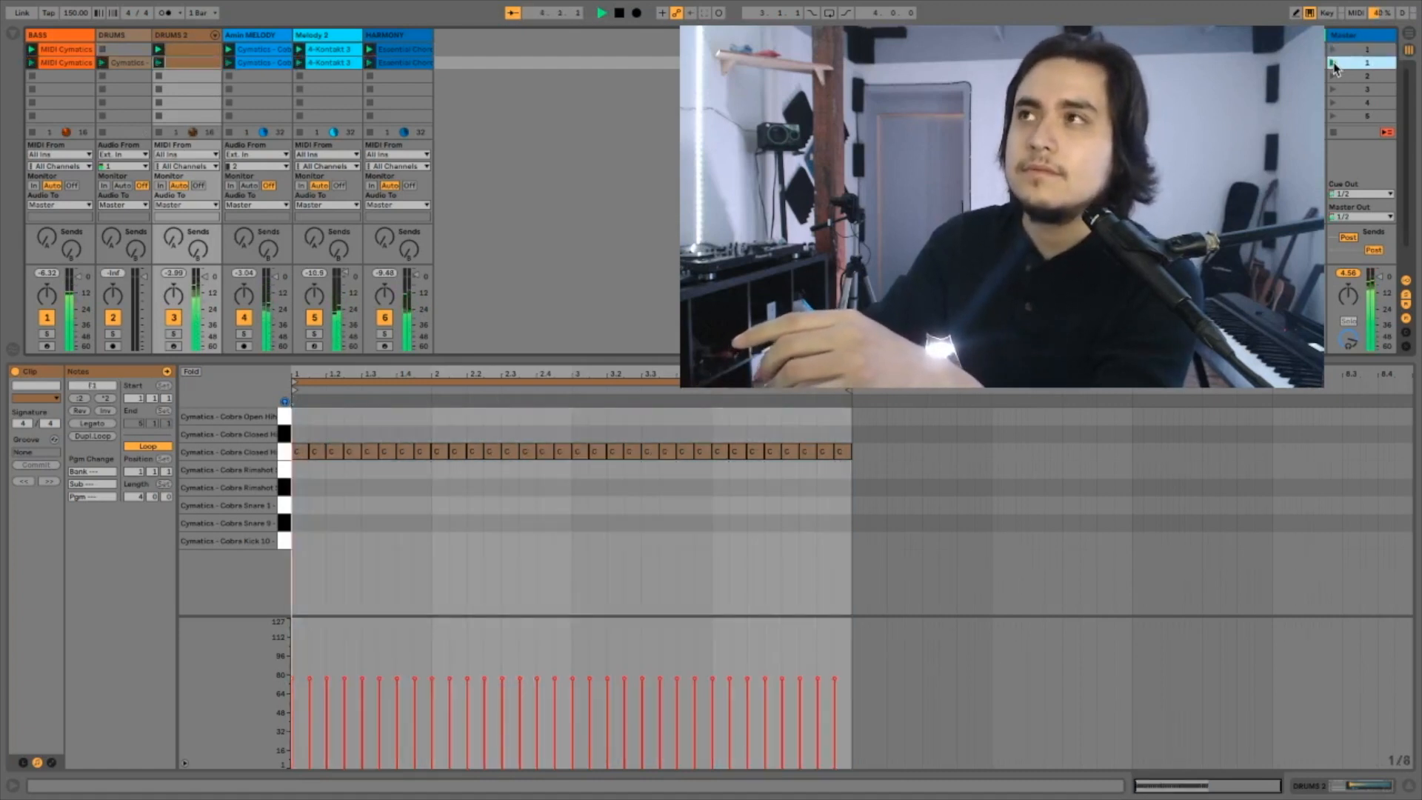